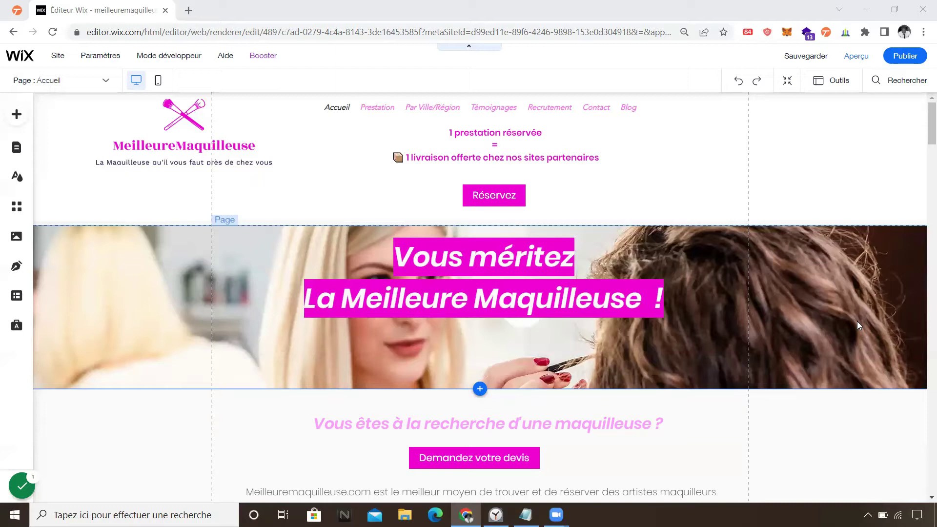
Open the wixelite.com website in a new browser tab
left_click(187, 11)
type("w")
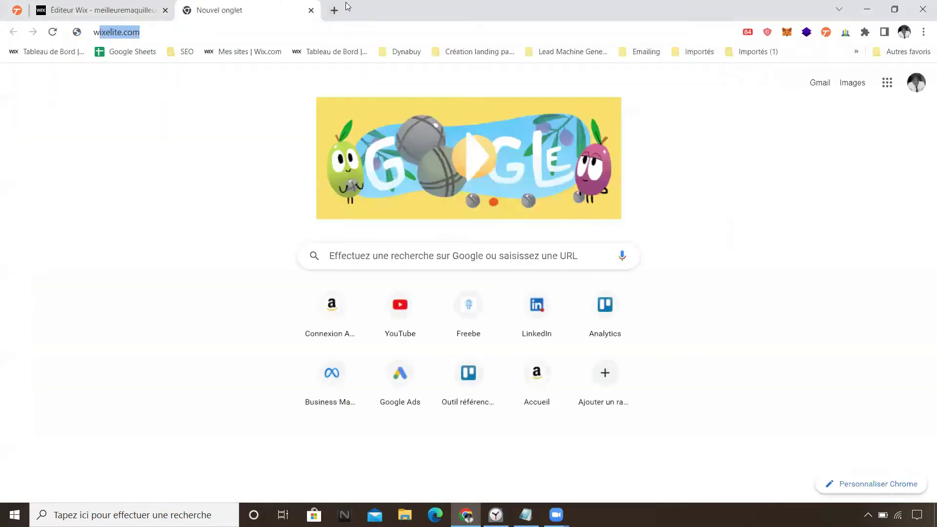
type("ix")
key("Return")
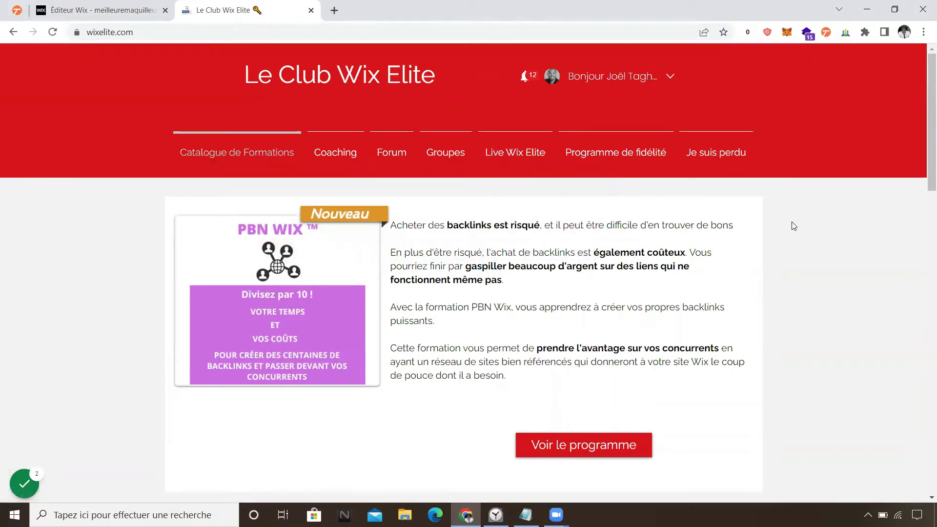
Find the TEXTE ILLIMITÉ course in the training catalogue and open its programme page
scroll(776, 225, "down", 2)
scroll(730, 228, "down", 4)
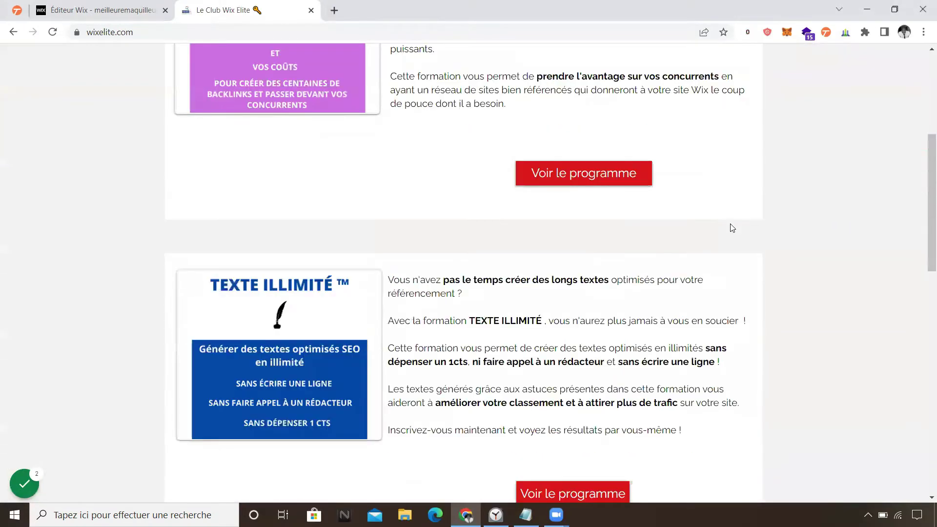
scroll(730, 228, "down", 6)
left_click(545, 221)
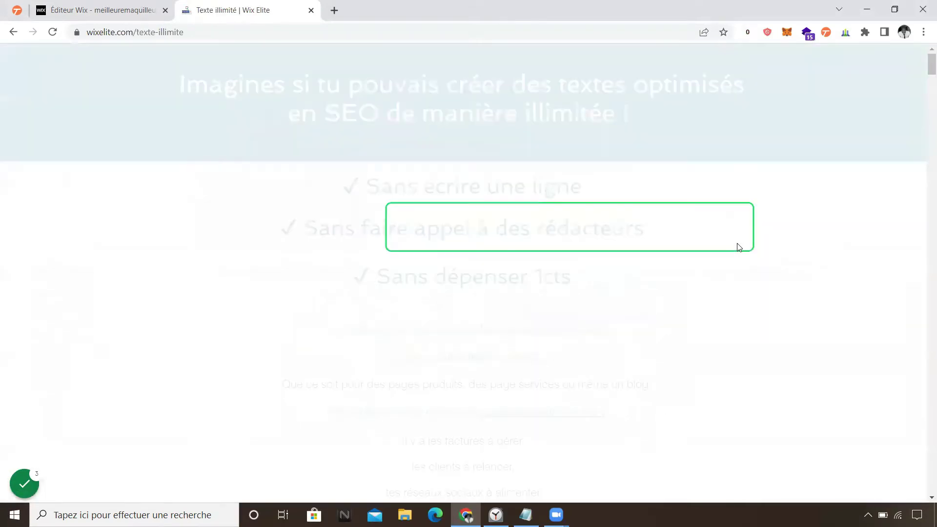
Examine the Texte illimité sales page, including its keyword ranking table and the three pricing plans
scroll(639, 261, "down", 6)
scroll(637, 266, "down", 20)
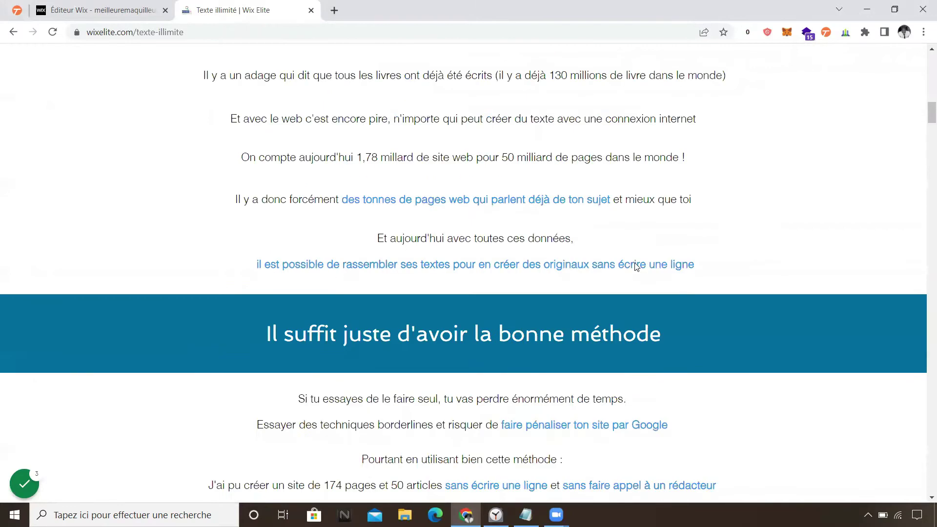
scroll(624, 288, "down", 7)
scroll(594, 193, "up", 3)
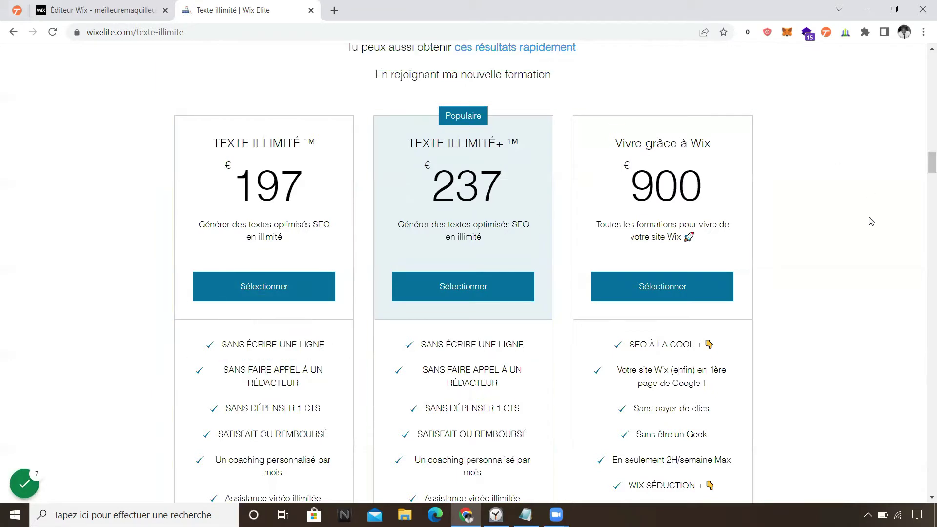
scroll(764, 308, "up", 1)
scroll(764, 307, "up", 2)
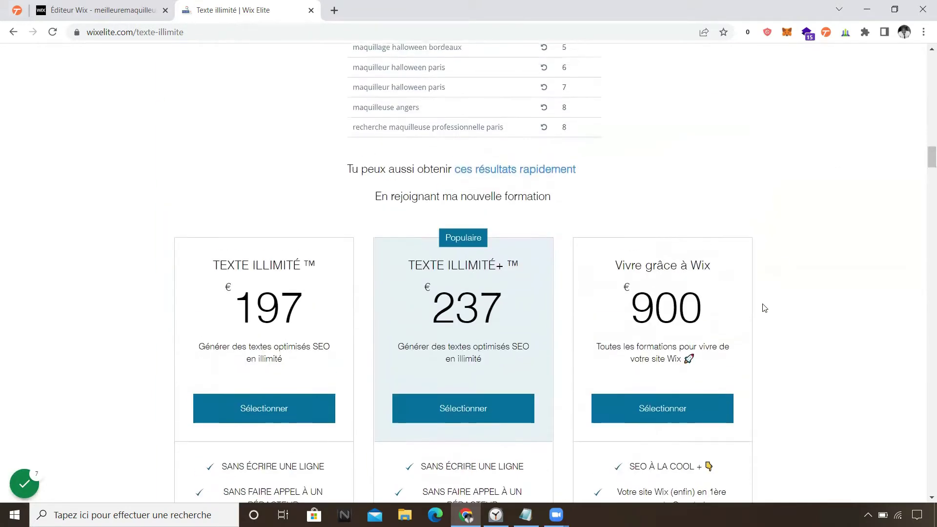
scroll(761, 308, "up", 3)
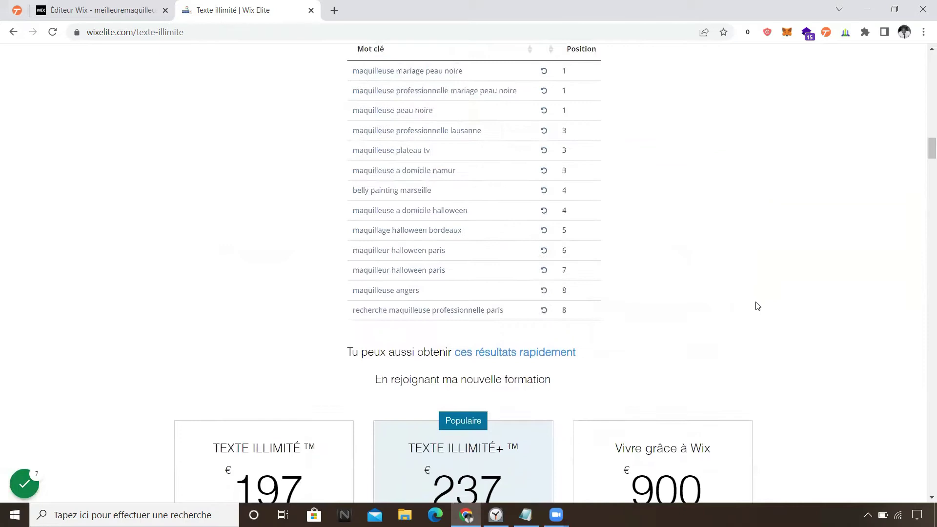
scroll(251, 253, "down", 3)
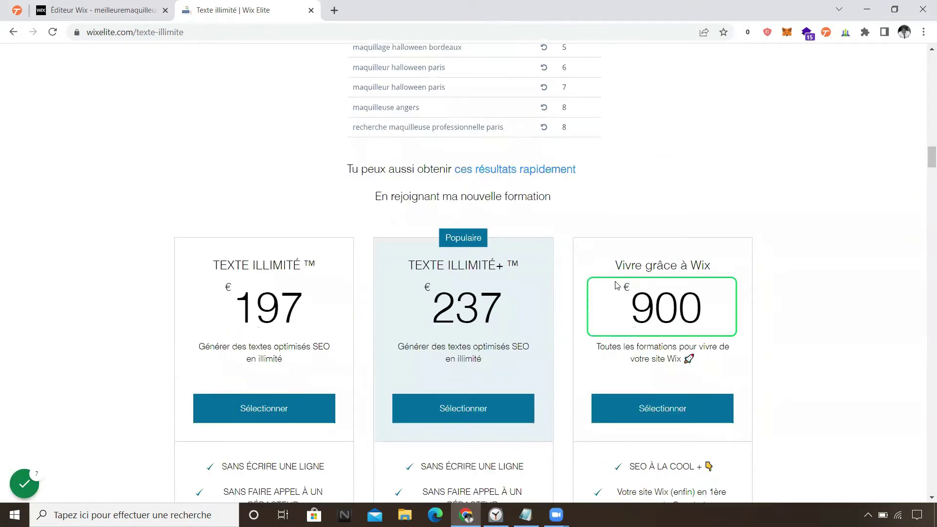
Go back to the club's home page, view the live replay page under Live Wix Elite, and return home
left_click(14, 32)
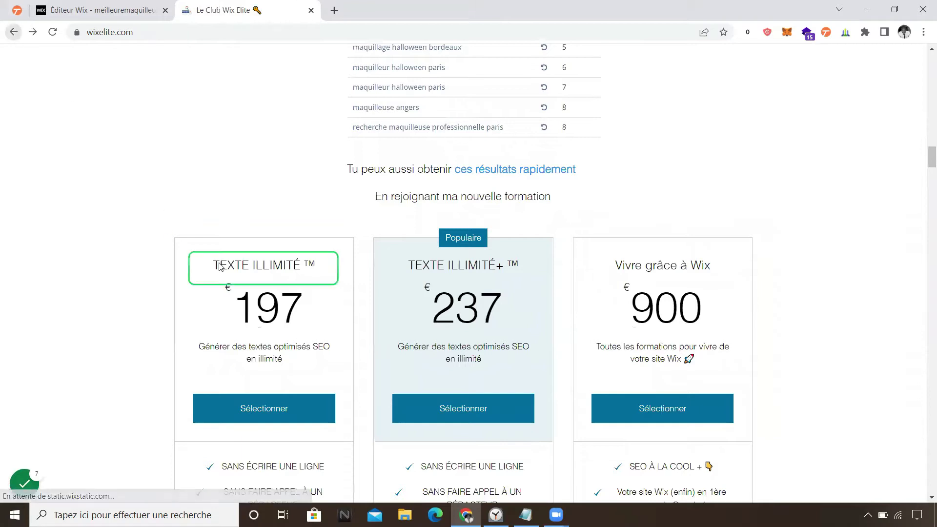
scroll(573, 302, "up", 12)
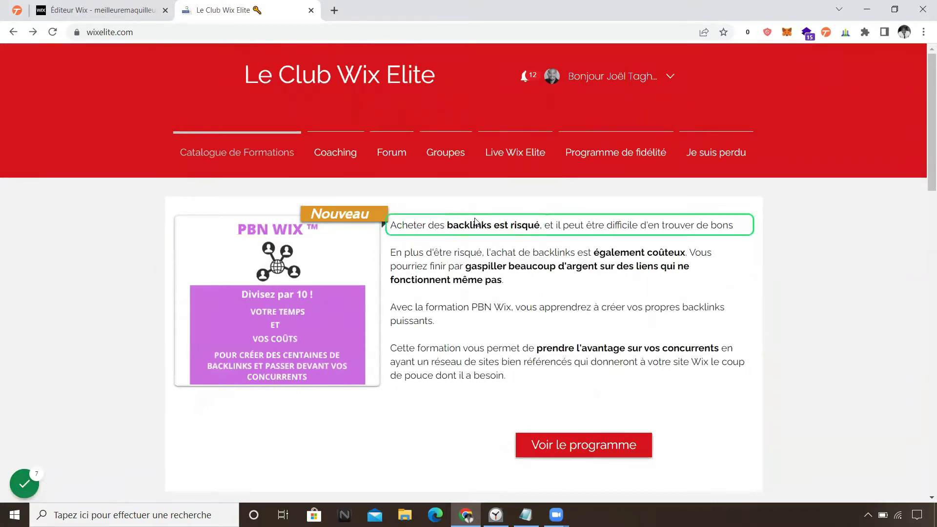
mouse_move(501, 169)
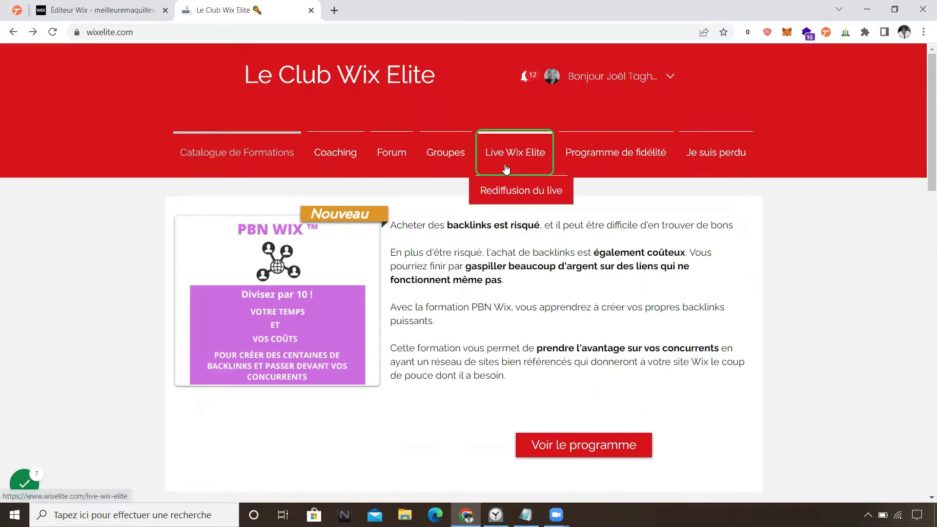
left_click(501, 198)
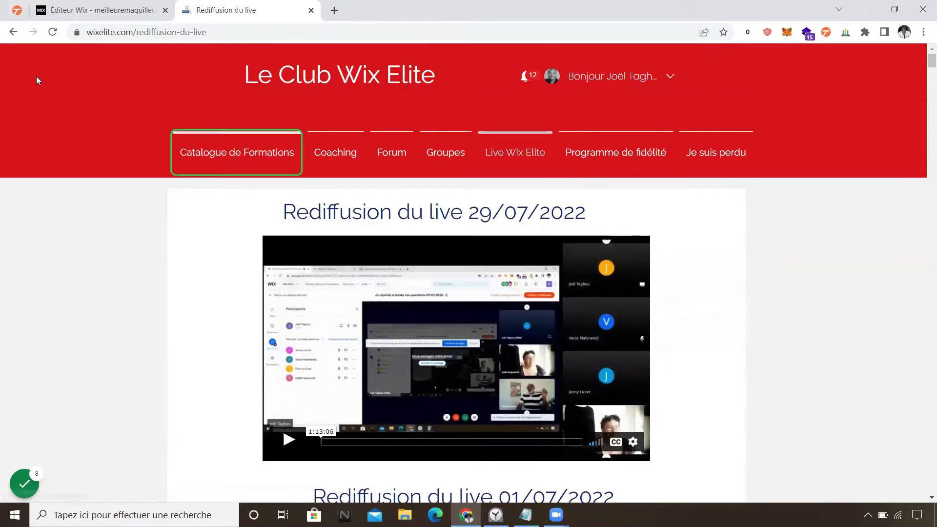
left_click(12, 40)
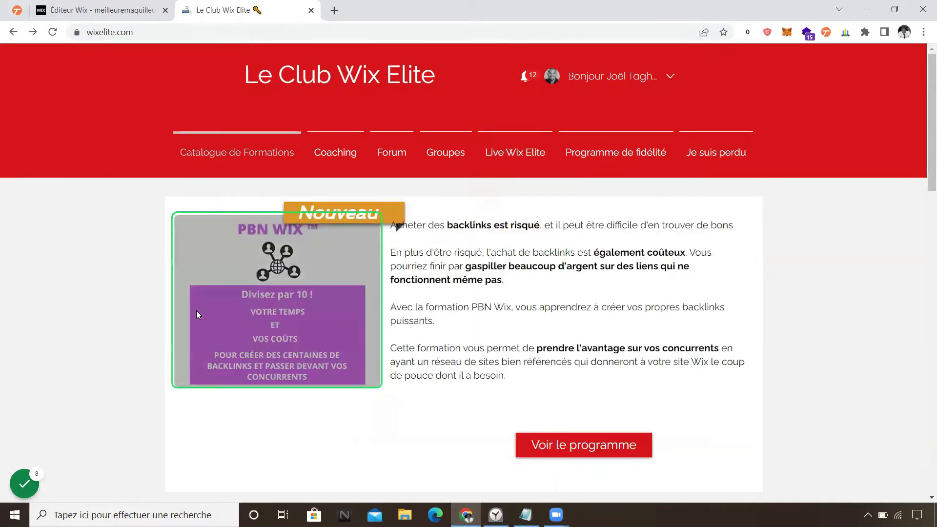
Switch to the Wix Editor, search the App Market for "formule de paiement" and open the Formules de paiement app's page
left_click(112, 15)
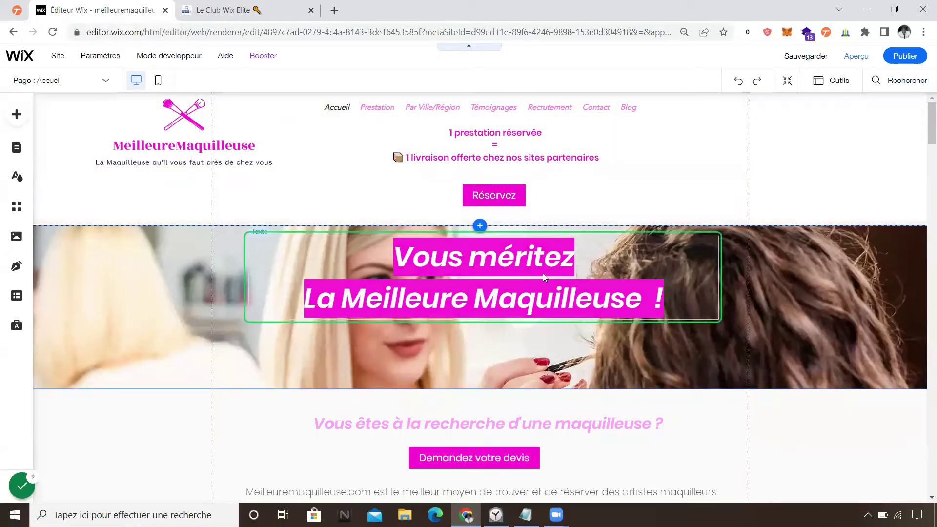
left_click(19, 209)
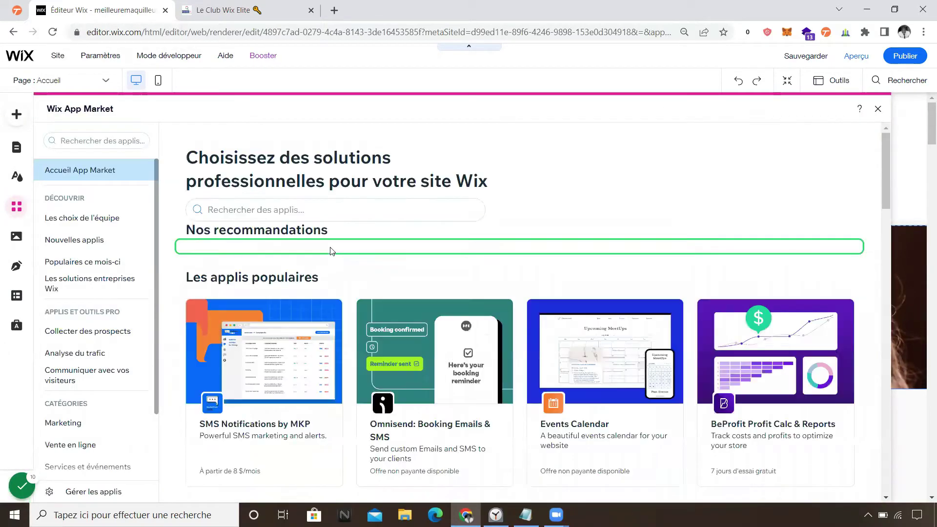
left_click(290, 211)
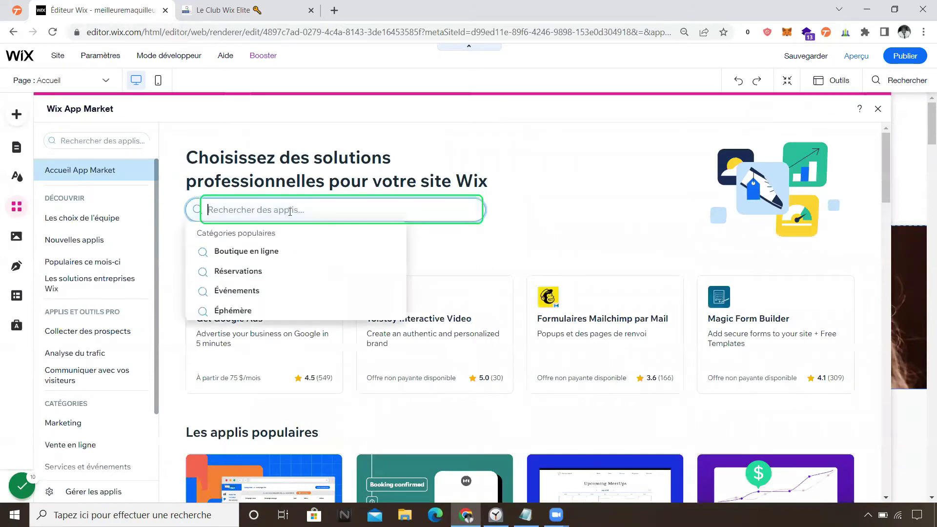
type("fo")
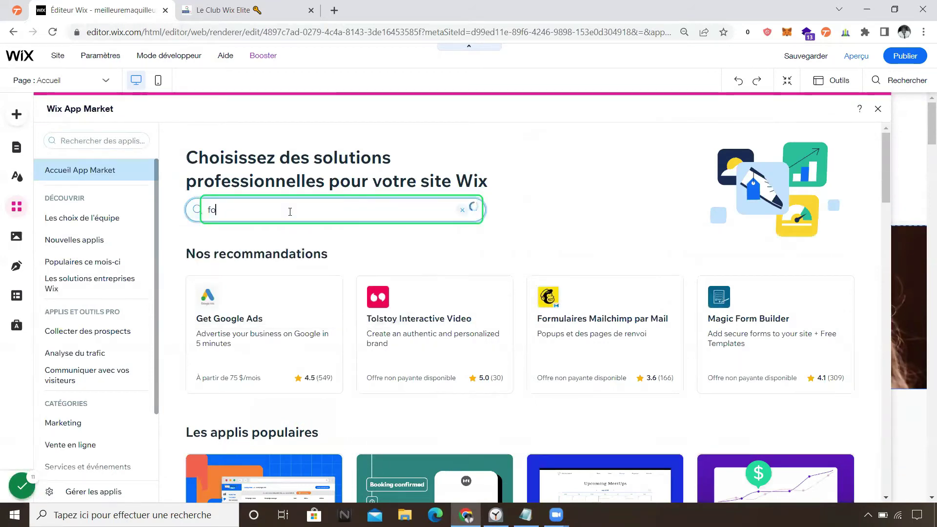
type("rmule de")
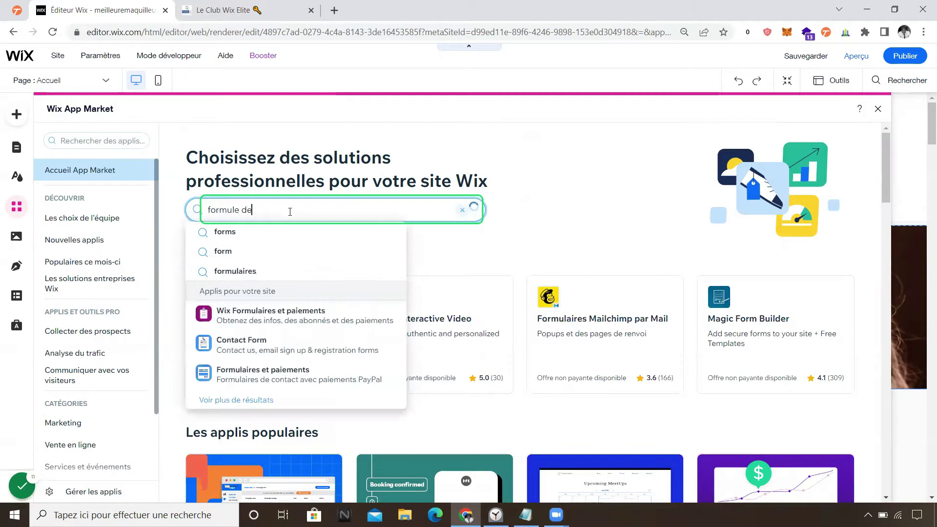
type(" paiement")
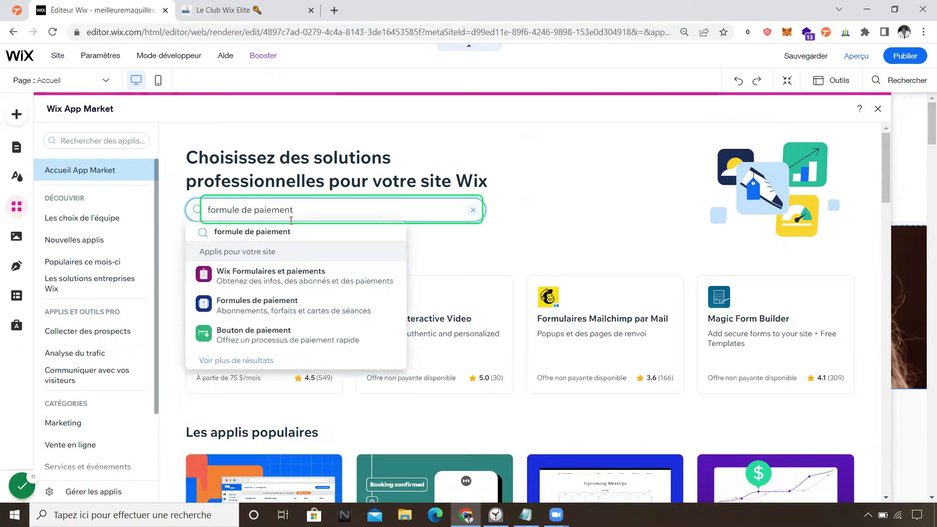
left_click(389, 305)
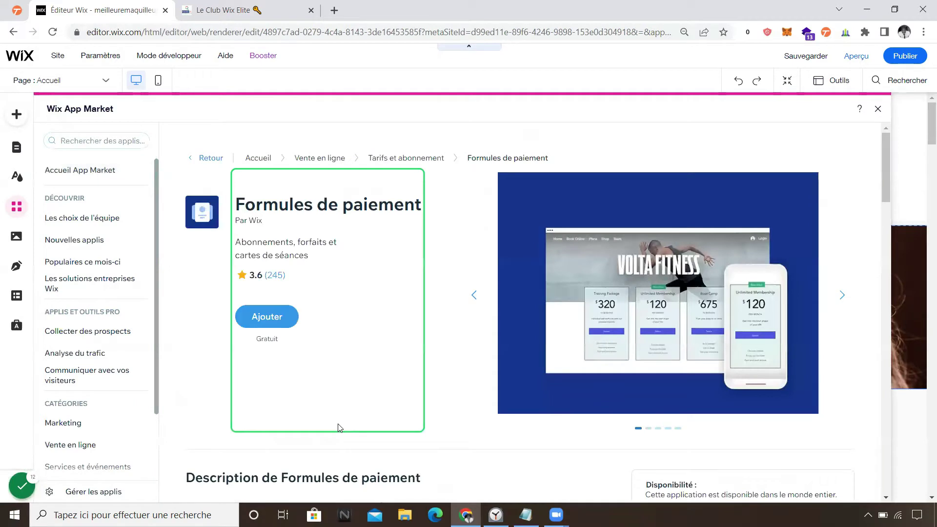
Add the Formules de paiement app to the site and complete its setup
left_click(273, 320)
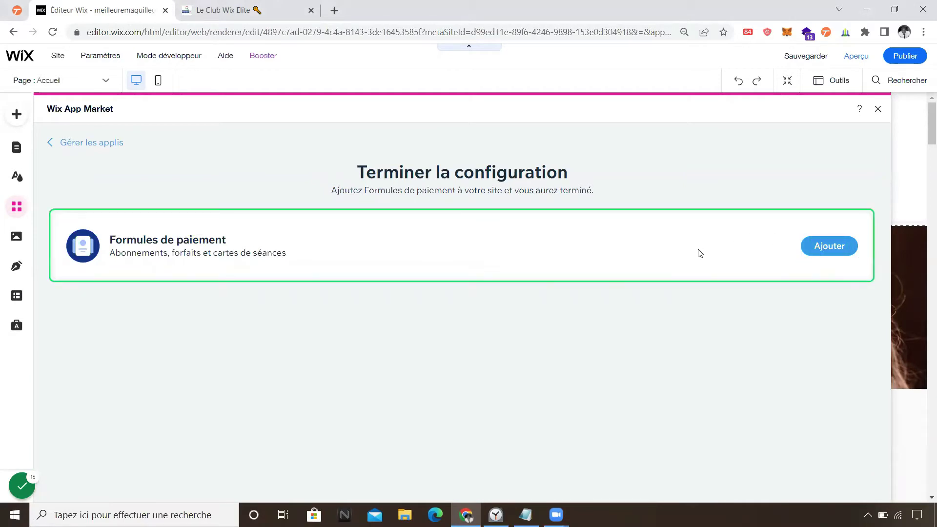
left_click(813, 246)
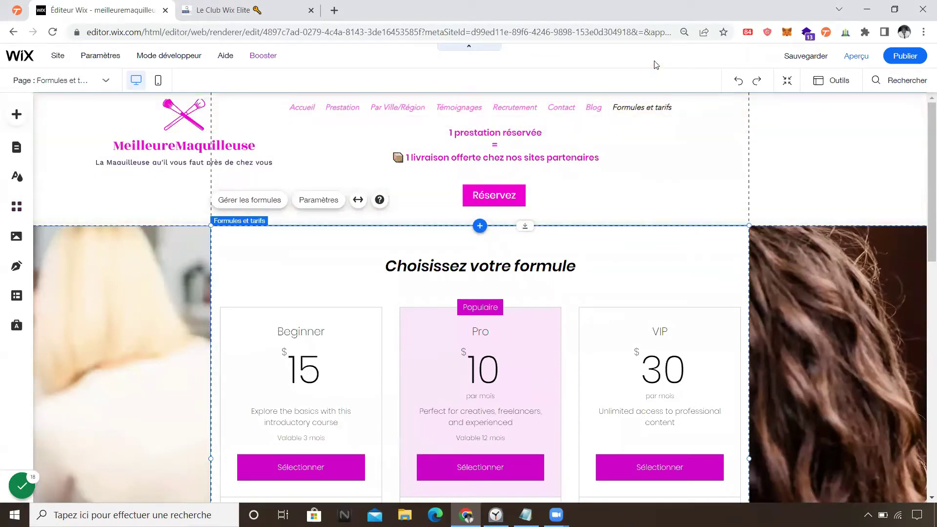
Examine the site menu and the sample plans on the new Formules et tarifs page
left_click(643, 108)
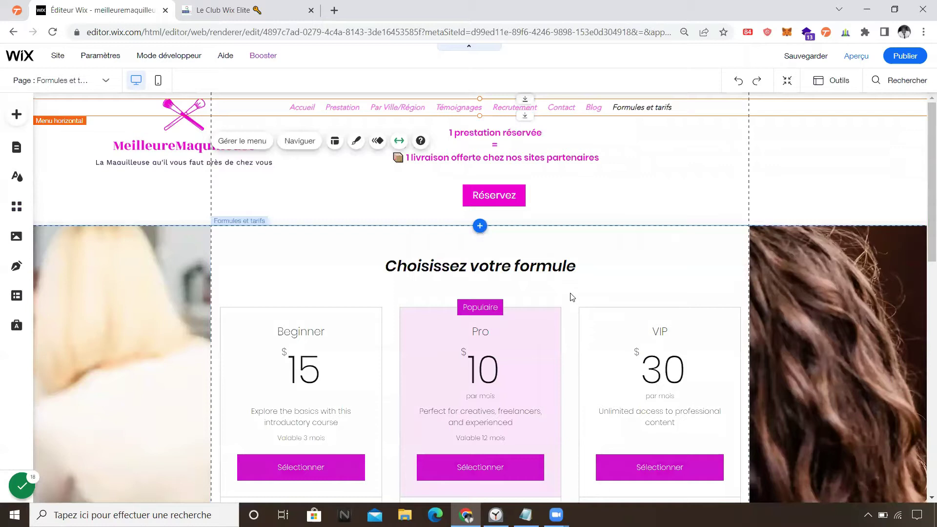
scroll(571, 296, "down", 5)
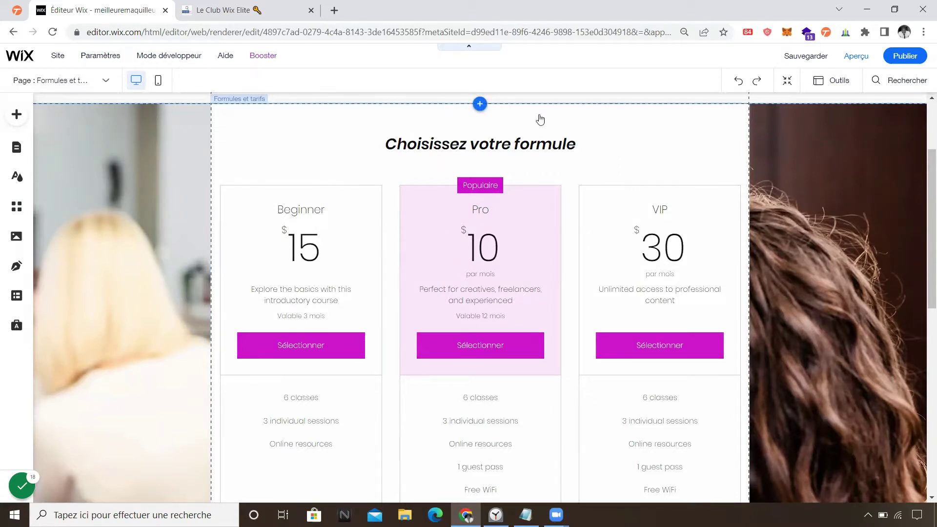
scroll(539, 244, "down", 3)
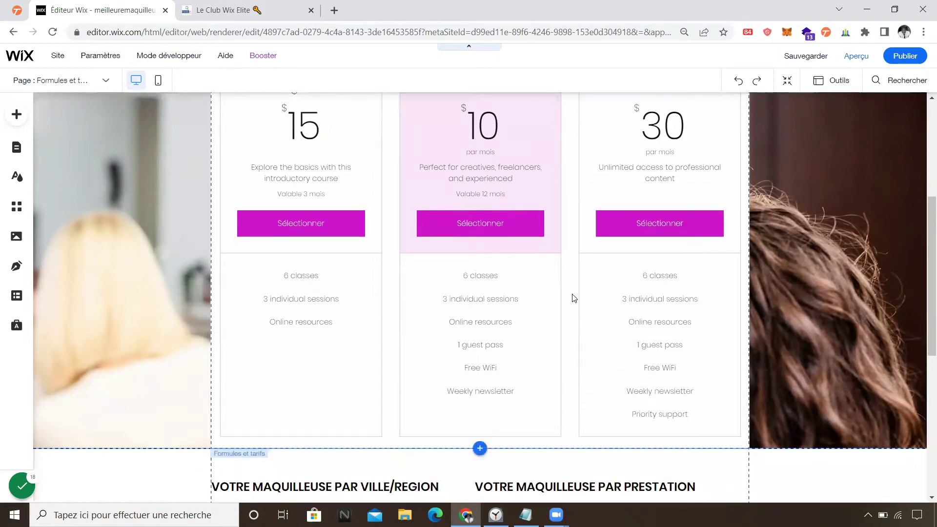
scroll(574, 297, "up", 5)
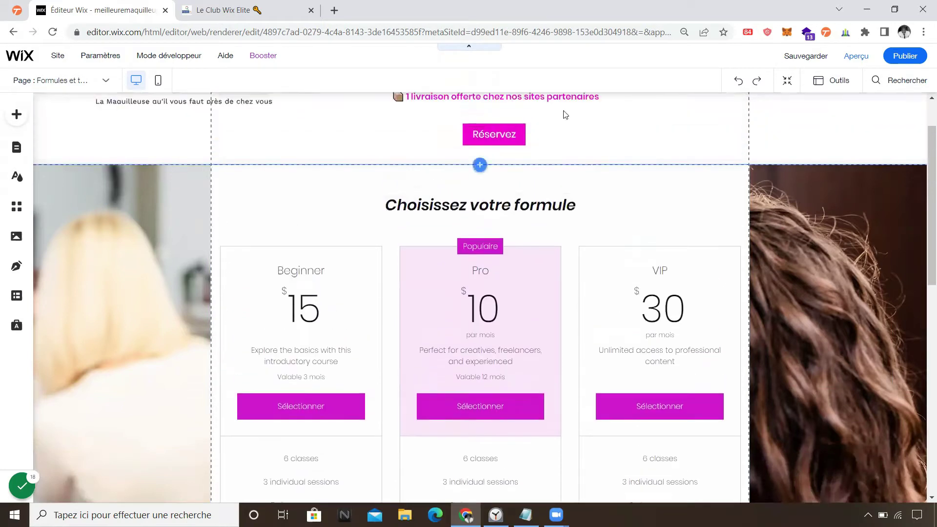
scroll(595, 213, "down", 5)
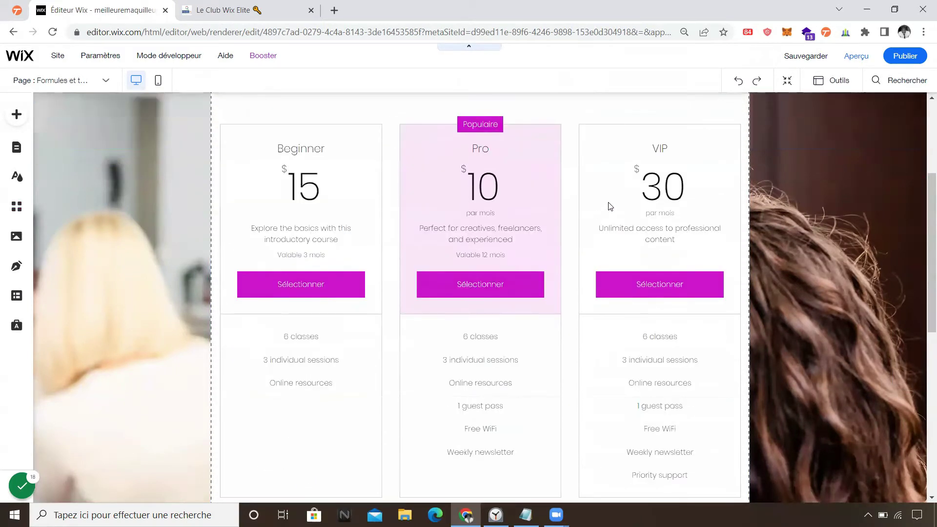
scroll(601, 220, "up", 4)
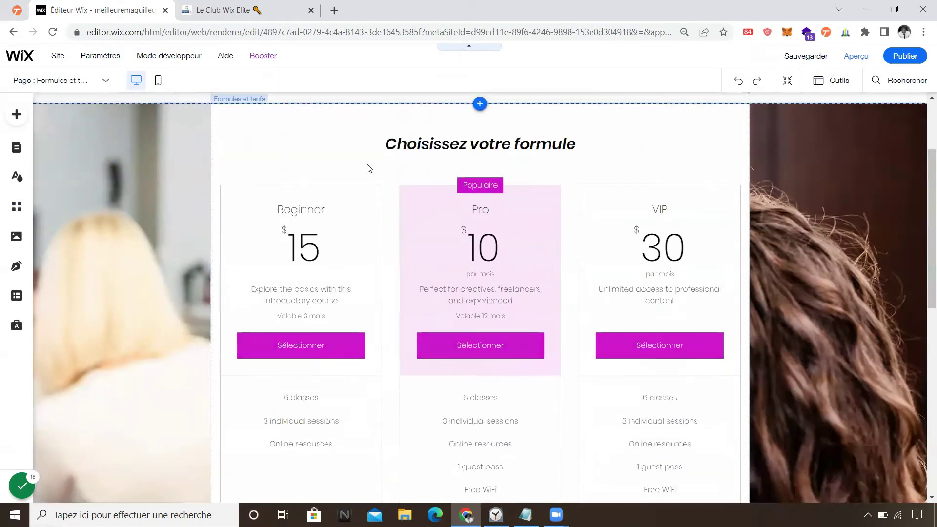
scroll(322, 148, "up", 2)
Open the pricing widget's settings and review its Formules and Mise en page sections
left_click(395, 210)
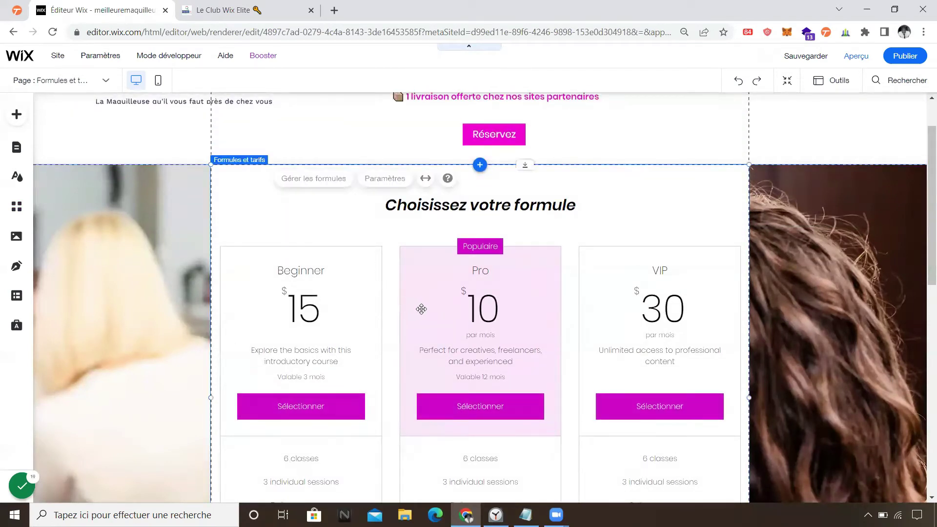
left_click(382, 183)
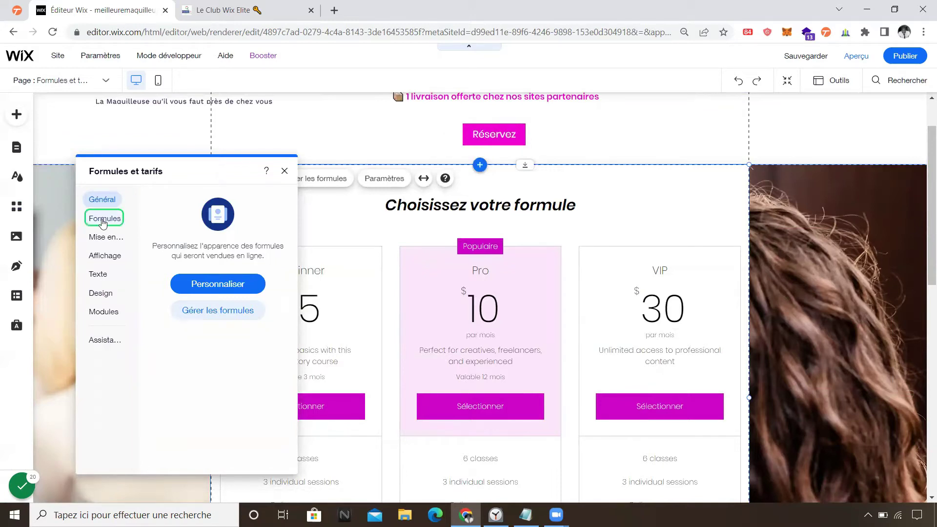
left_click(103, 223)
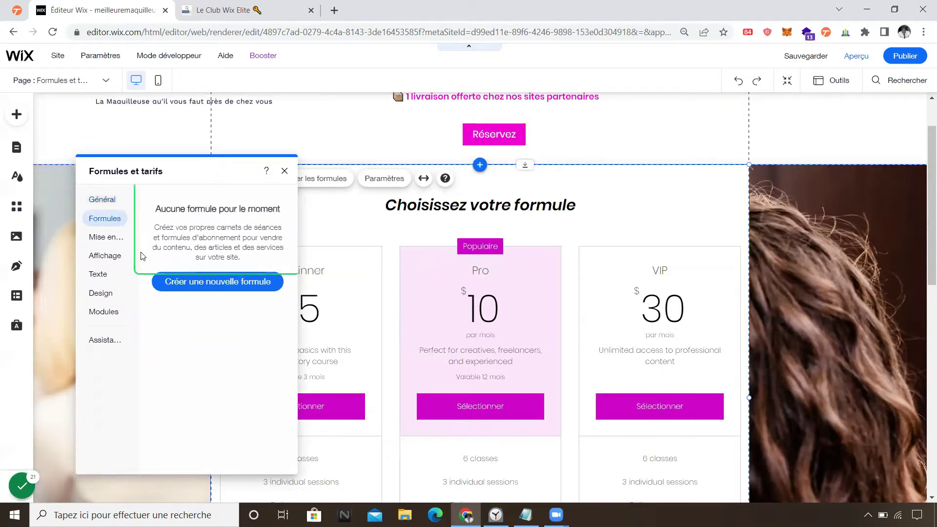
left_click(179, 283)
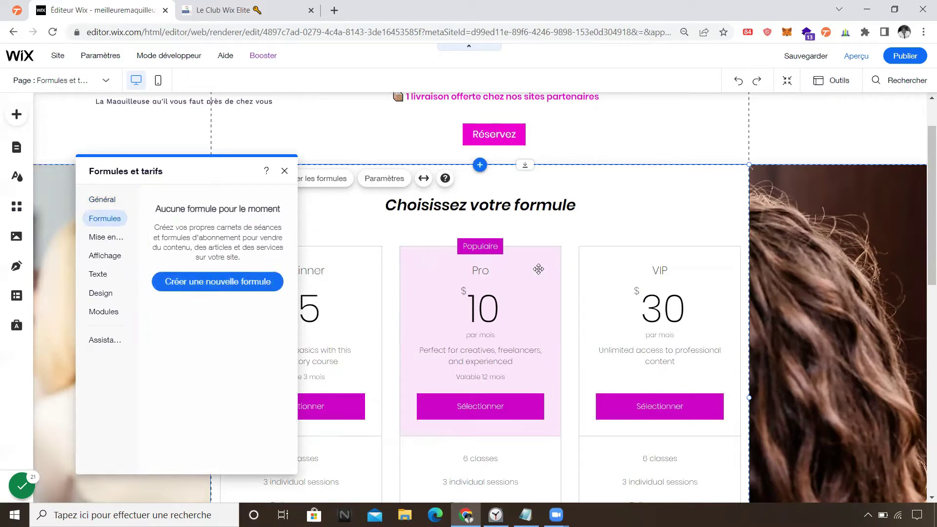
left_click(112, 235)
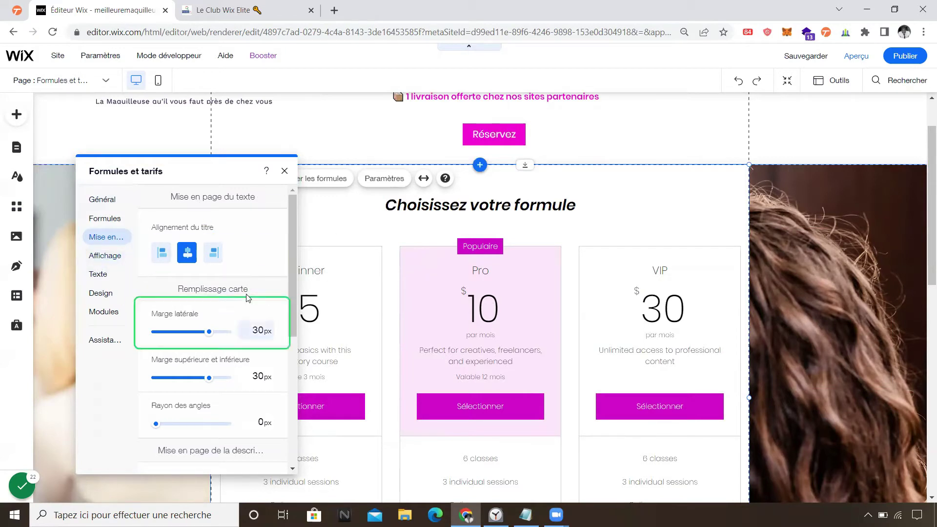
Hide the page title in the widget's display options and enable the auto-renewal warning, keeping the plan name shown
left_click(106, 256)
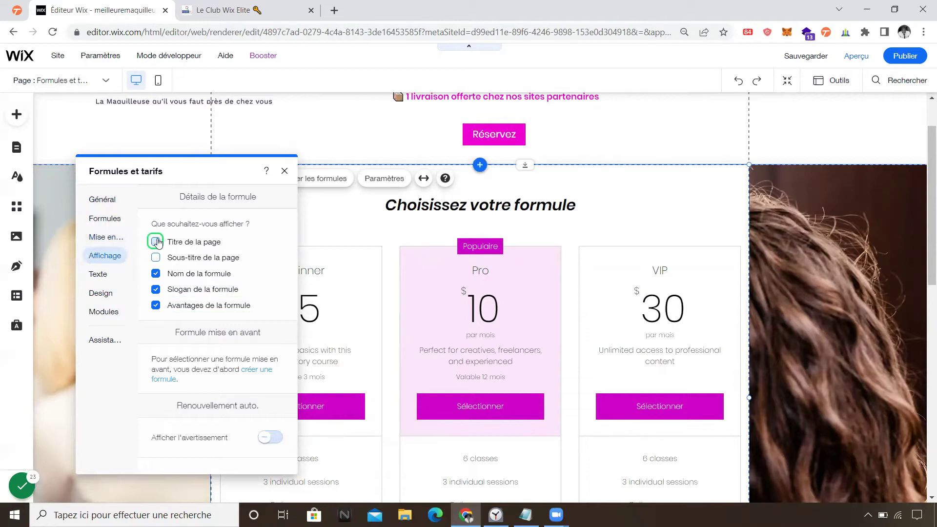
left_click(156, 273)
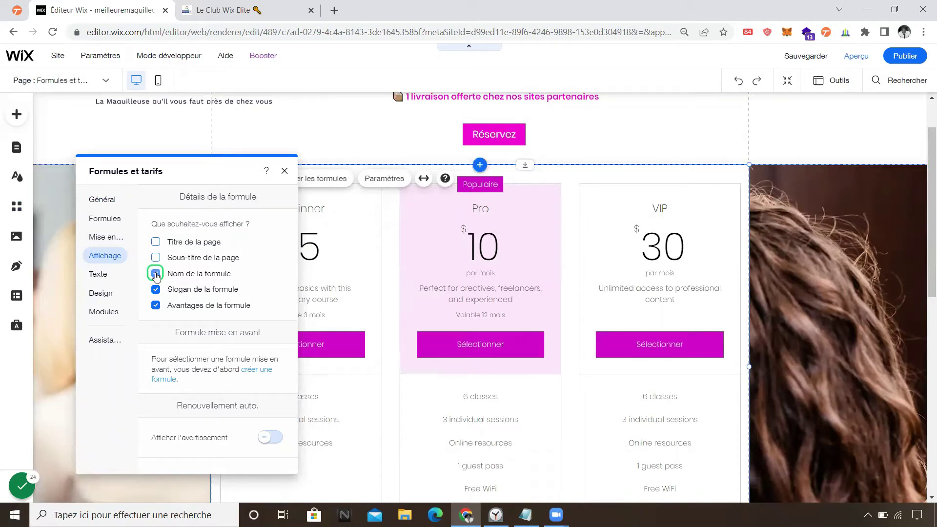
left_click(156, 274)
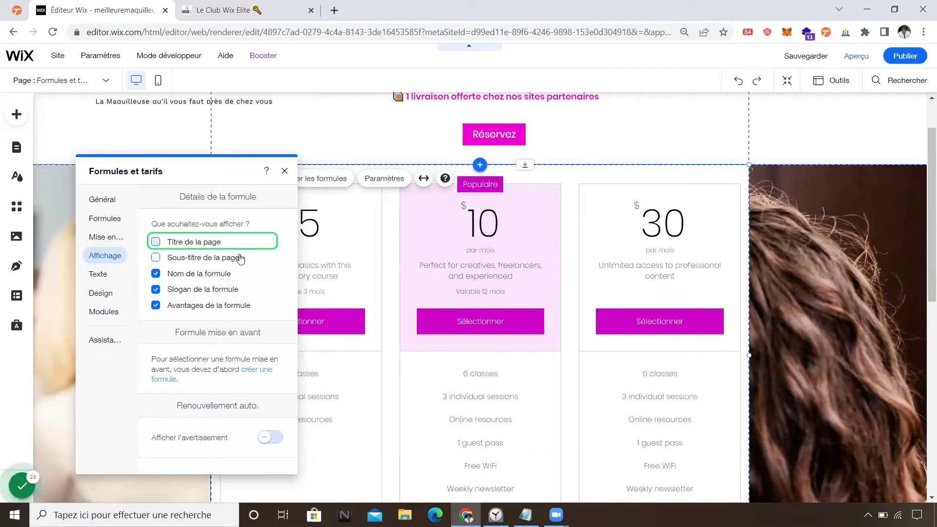
left_click(273, 439)
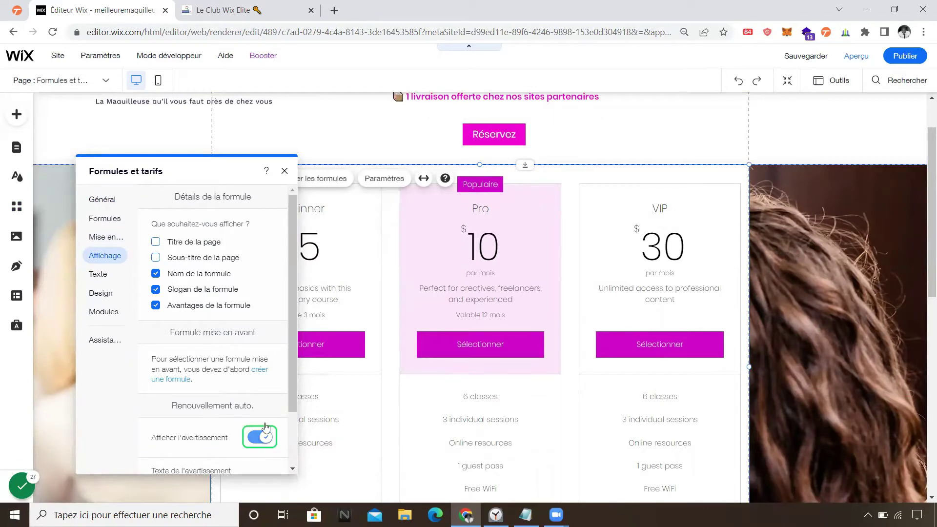
scroll(264, 429, "down", 3)
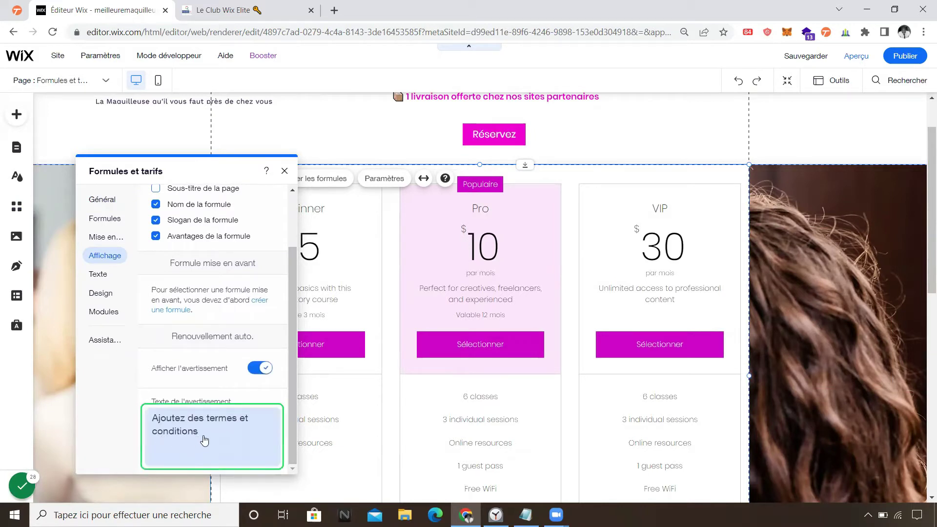
Examine the widget's editable texts for the page title, subtitle, selection button, free-trial button and ribbon
left_click(98, 274)
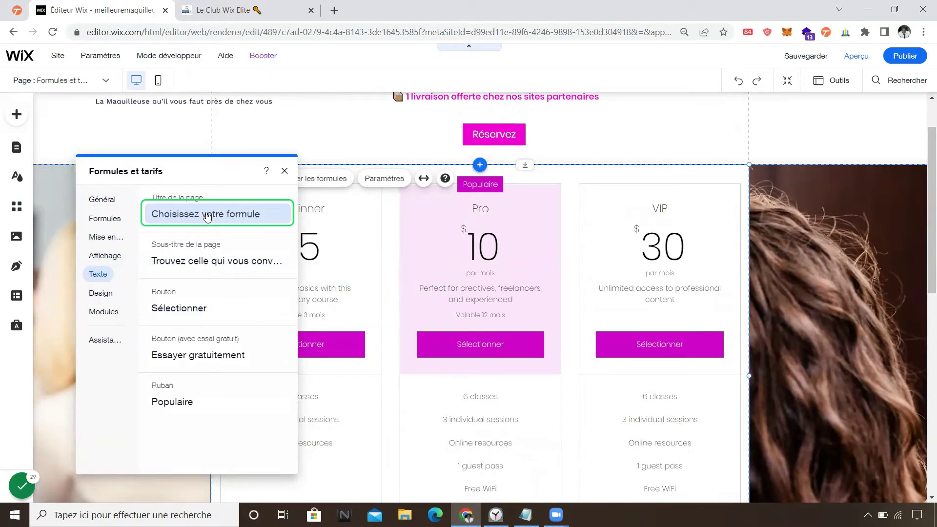
left_click(224, 211)
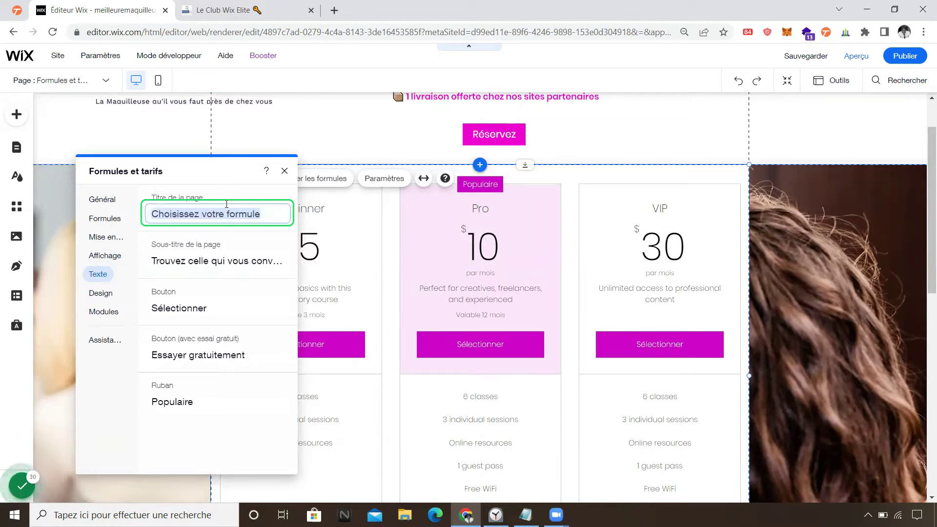
left_click(244, 258)
left_click(215, 312)
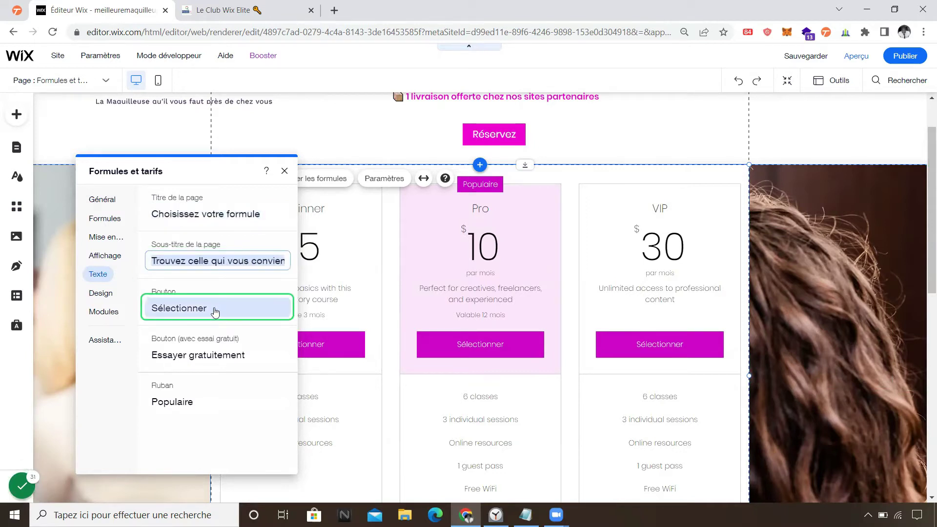
left_click(215, 311)
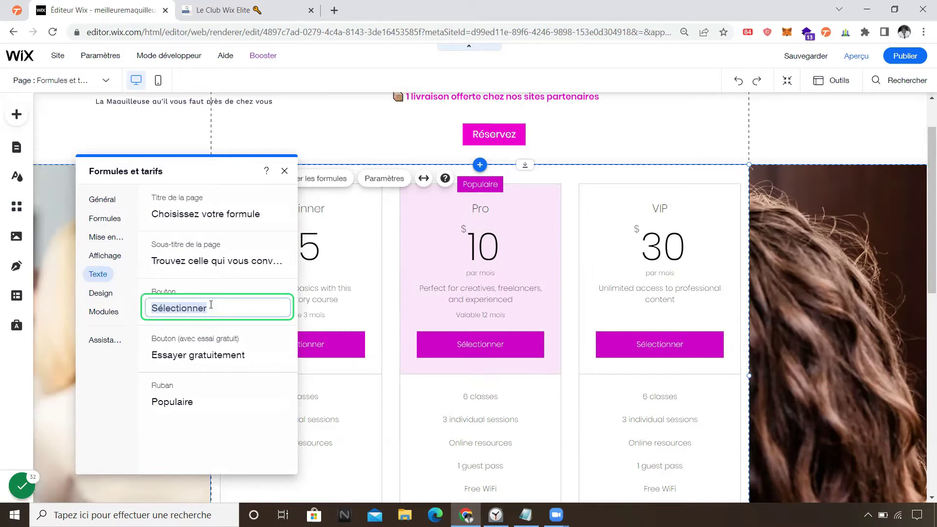
left_click(231, 357)
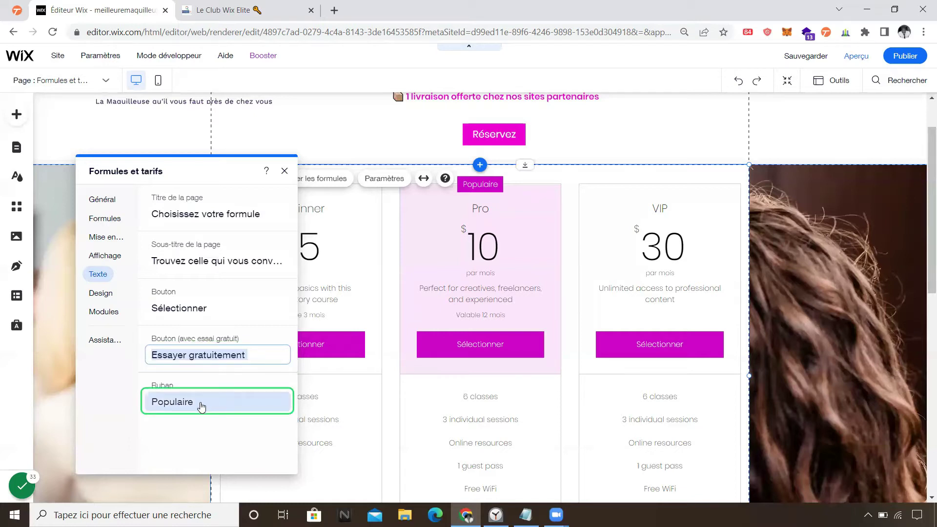
left_click(476, 189)
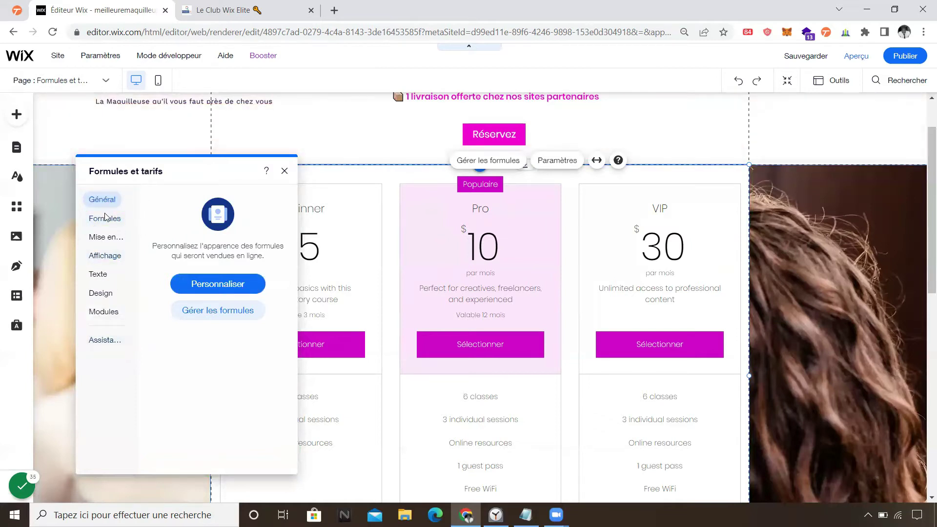
left_click(101, 275)
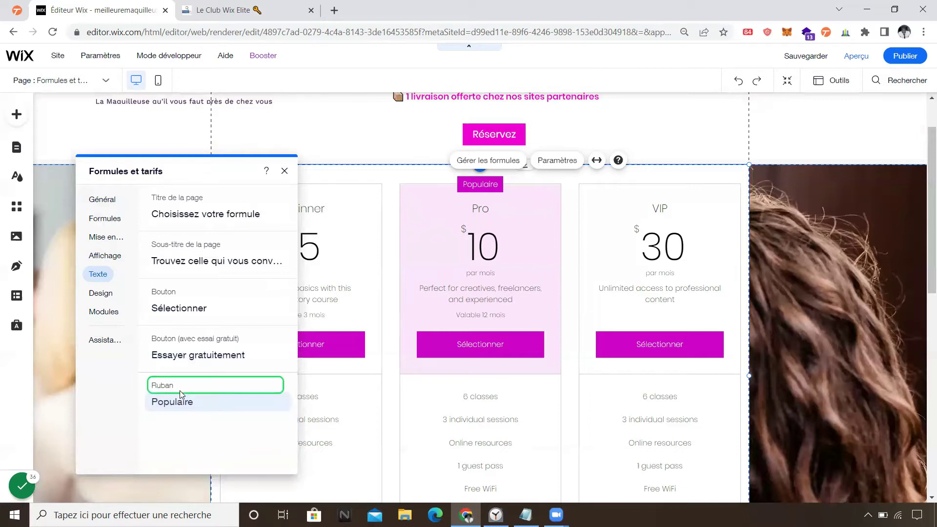
Recheck the widget's display options and its Formules section
left_click(109, 260)
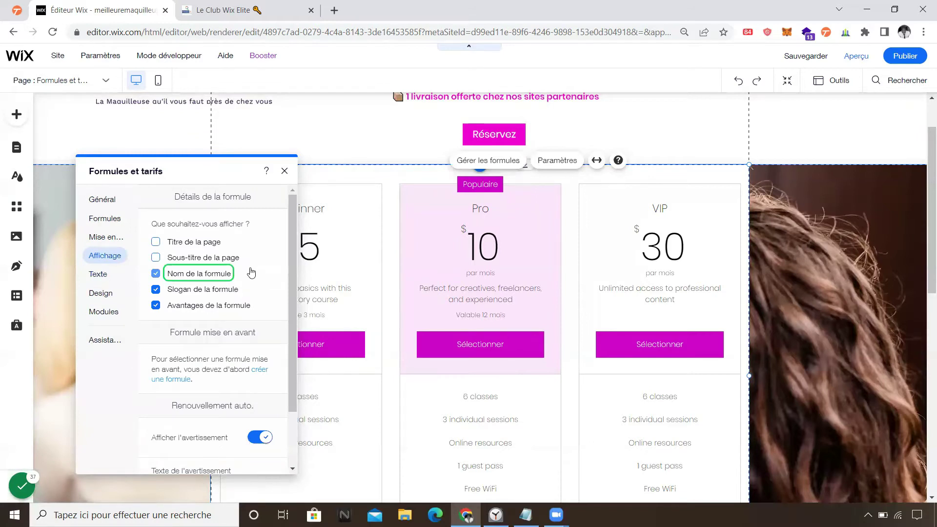
scroll(251, 272, "down", 1)
scroll(251, 271, "up", 1)
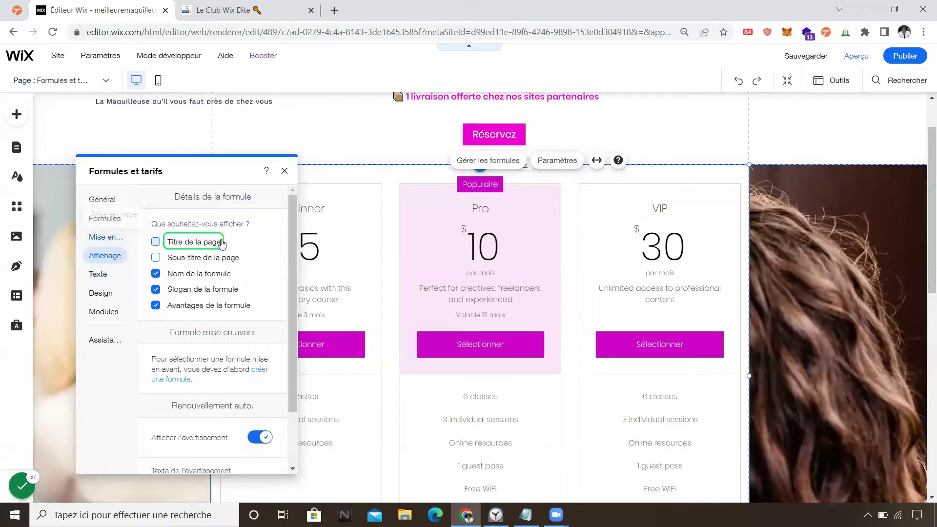
left_click(105, 218)
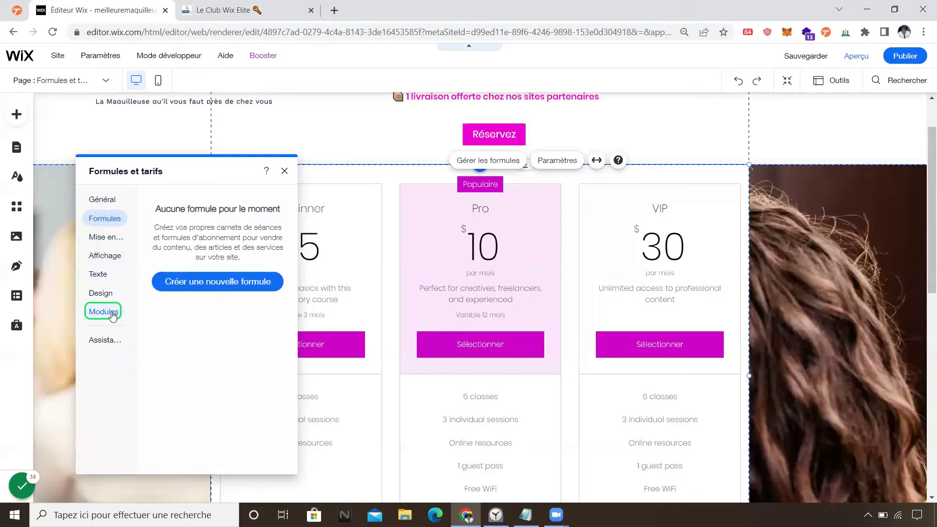
Find the Formules et tarifs page in the site's page list, open it and look over its sample plans
left_click(71, 86)
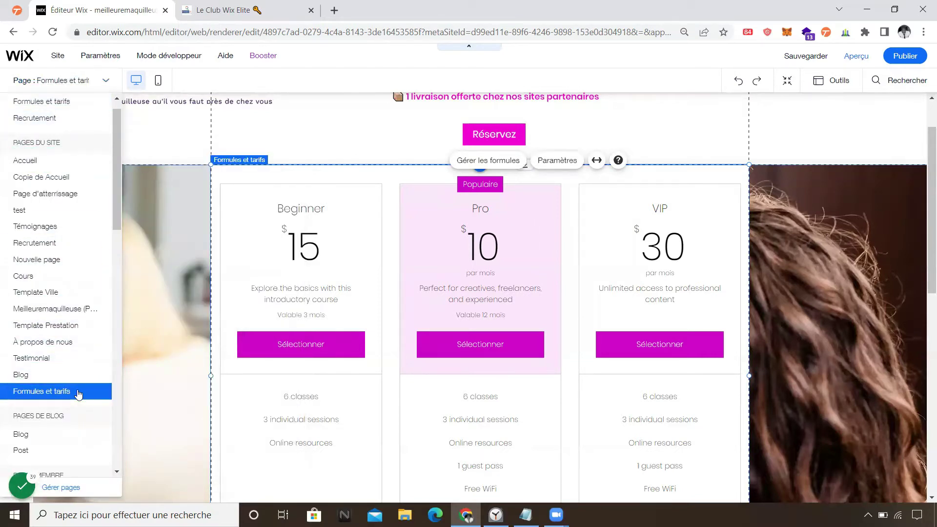
left_click(78, 393)
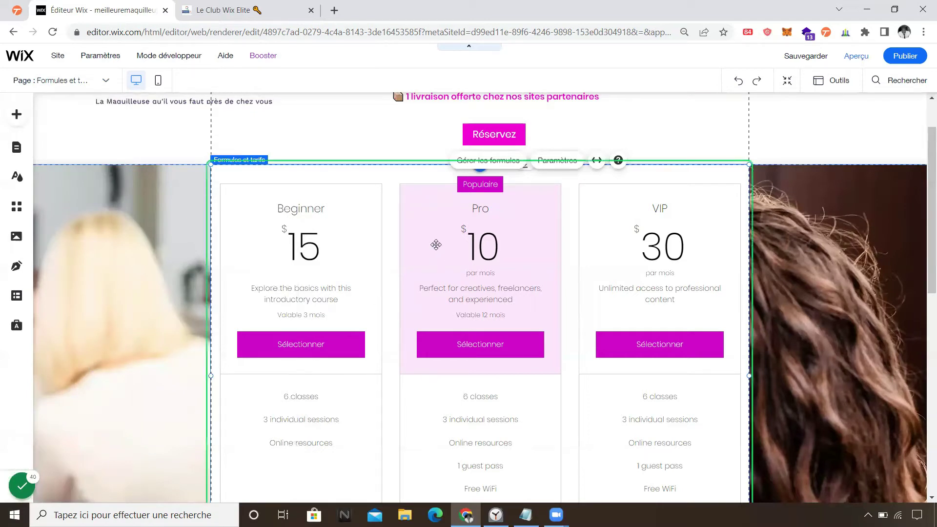
scroll(441, 245, "down", 2)
scroll(438, 244, "up", 2)
Add the Liste de formules module to the test page from the widget's Modules settings
left_click(555, 164)
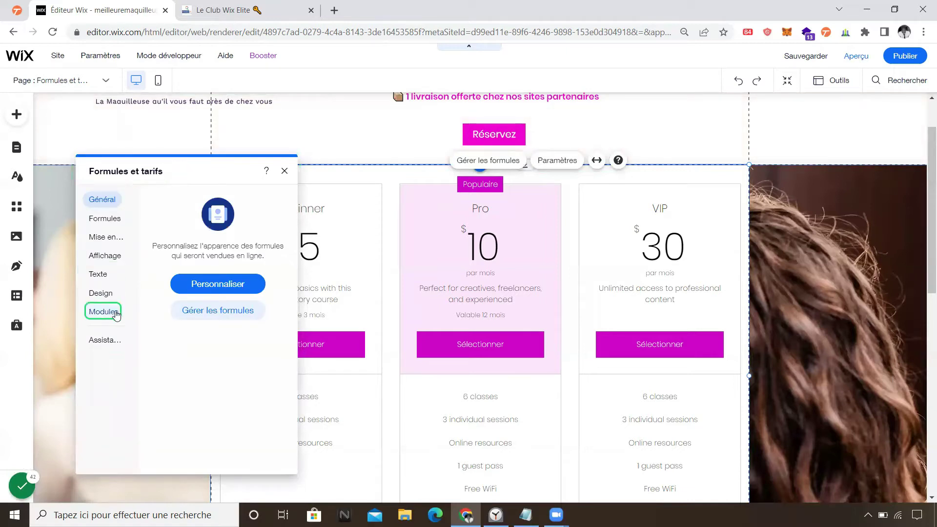
left_click(249, 310)
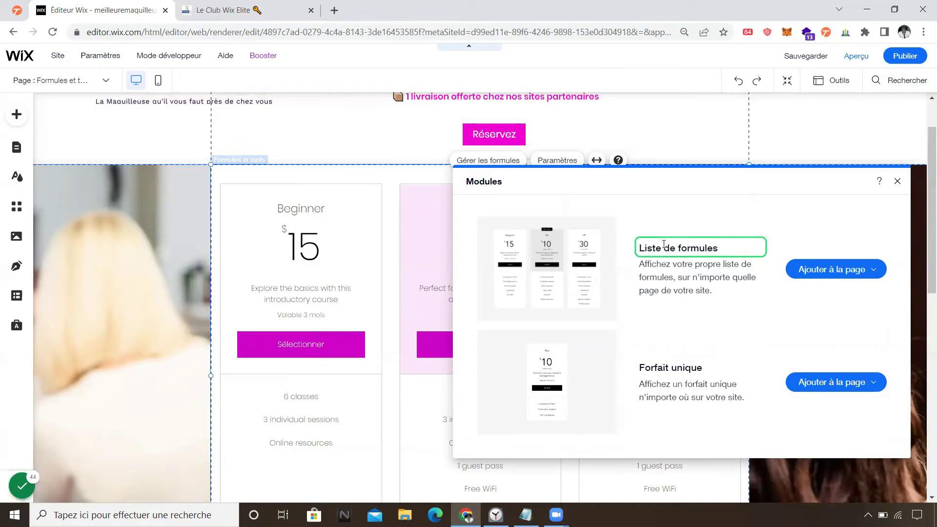
left_click(875, 272)
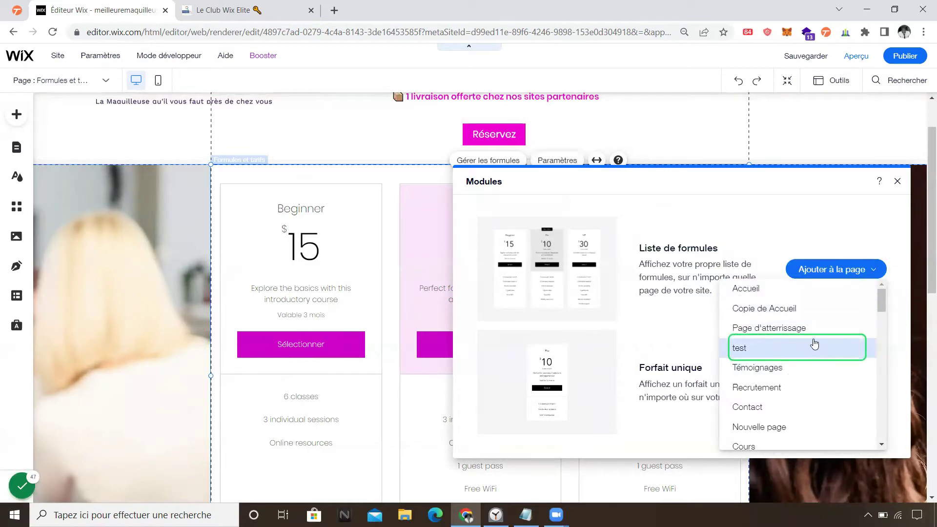
scroll(786, 407, "down", 1)
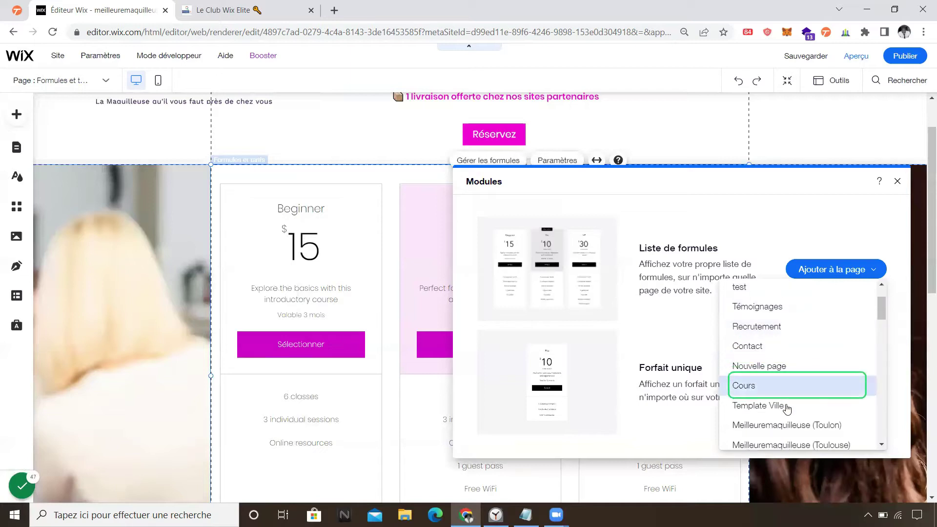
scroll(787, 409, "up", 1)
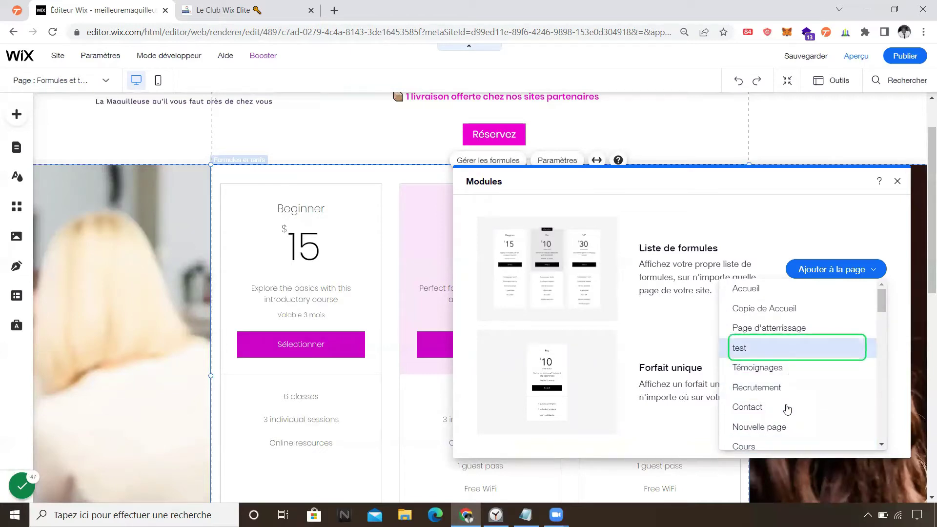
left_click(786, 408)
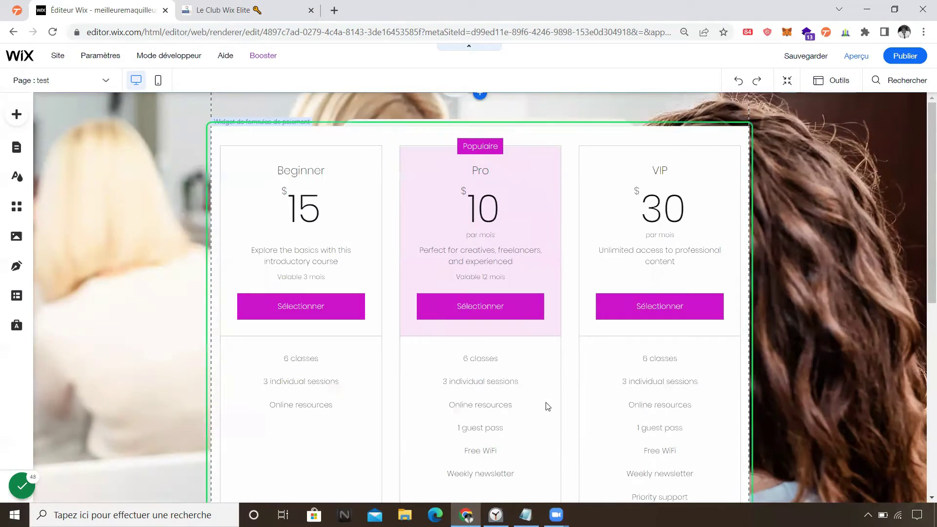
Create a new payment plan from the inserted widget, named VIP, with the slogan "Générer des textes optimisés SEO en illimité"
left_click(304, 151)
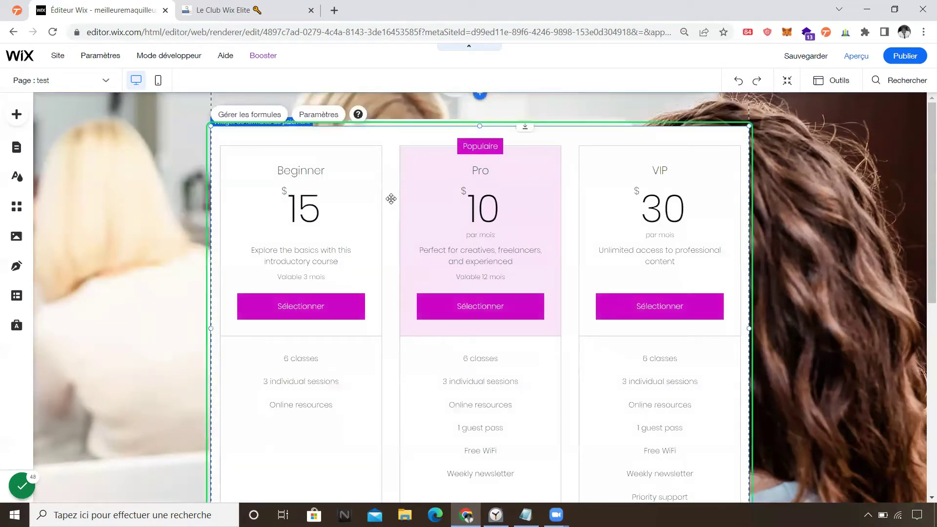
left_click(244, 117)
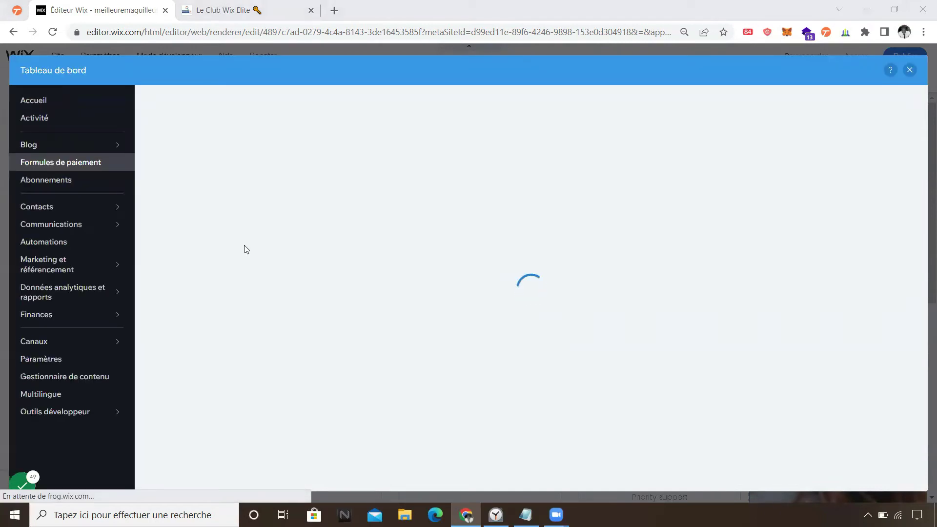
left_click(523, 310)
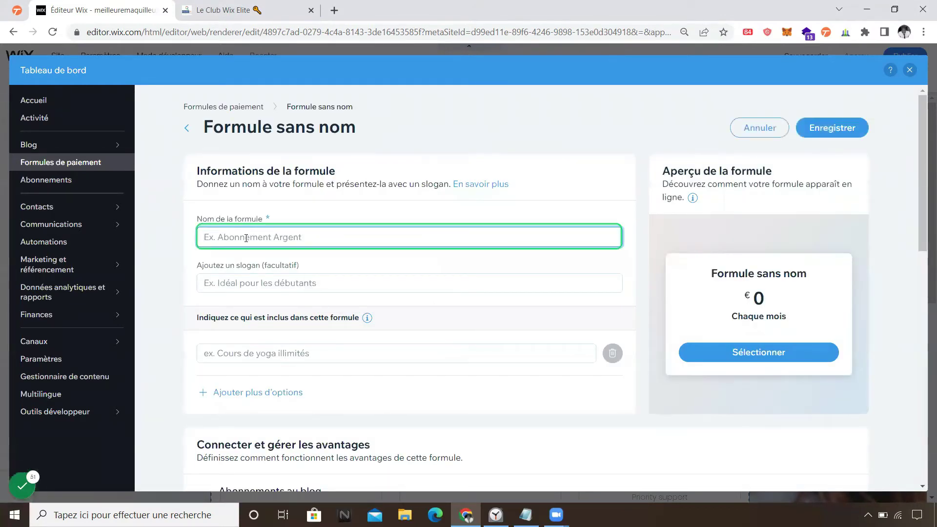
type("VIP")
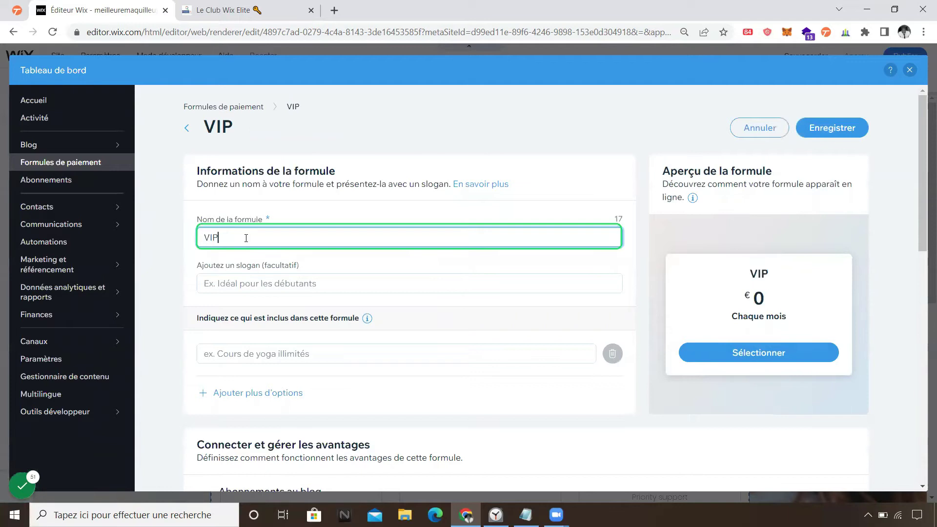
left_click(225, 287)
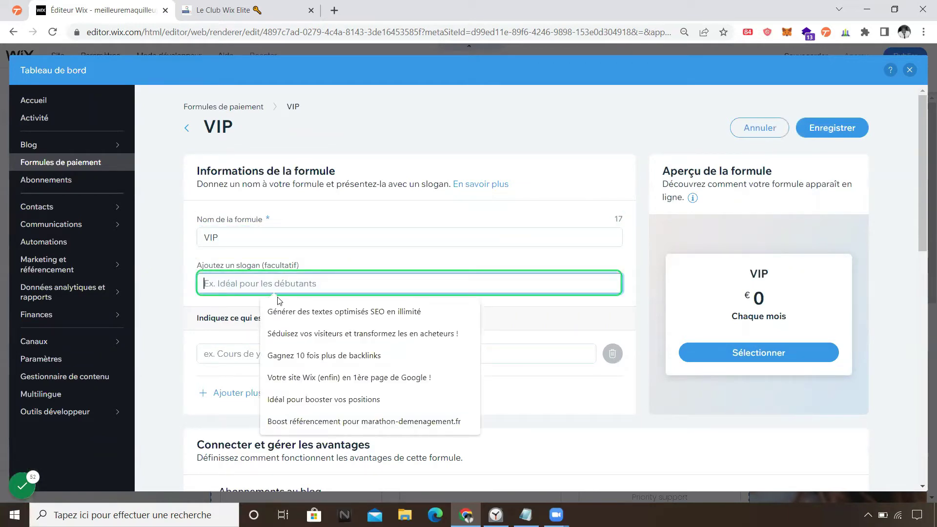
left_click(298, 315)
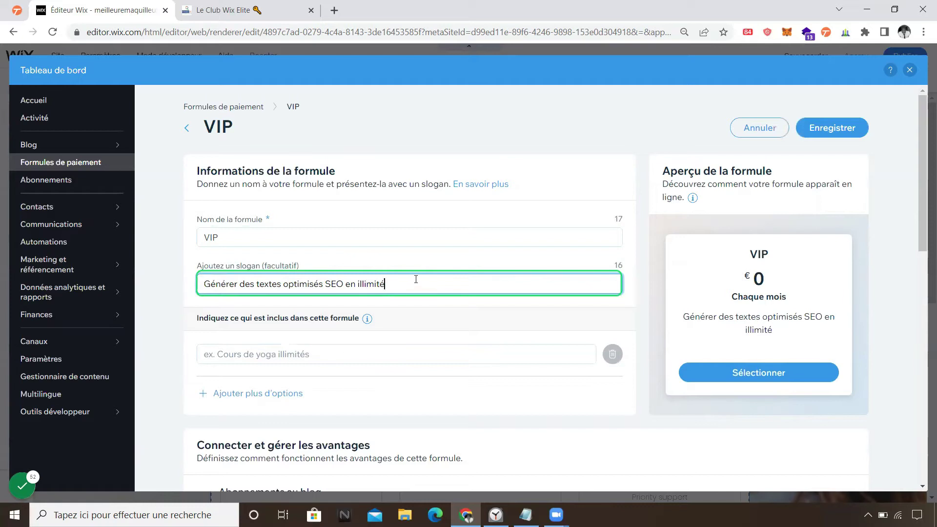
List three inclusions for the VIP plan: "1 coaching inclus", "Service VIP Illimité" and "Accés Forum 24/24h"
scroll(416, 278, "down", 1)
left_click(259, 293)
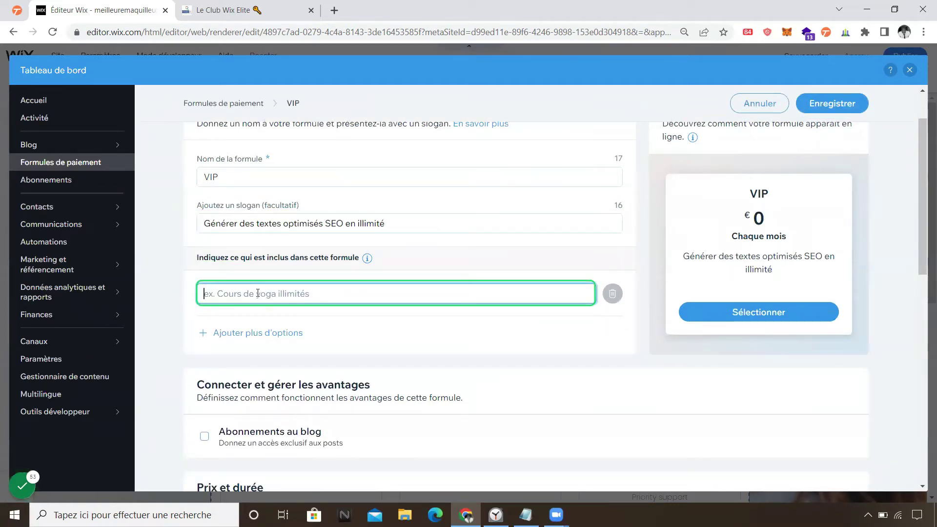
type("1 coac")
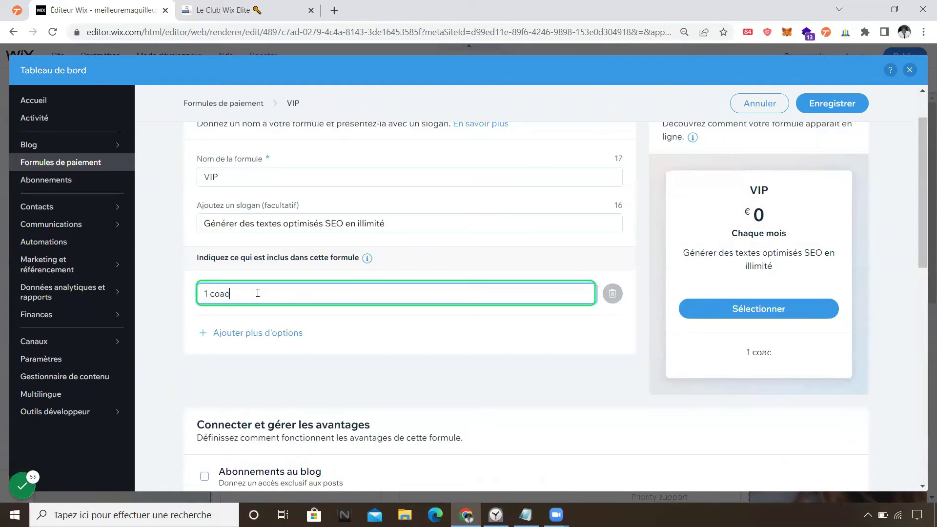
type("hing inclus")
scroll(334, 286, "down", 1)
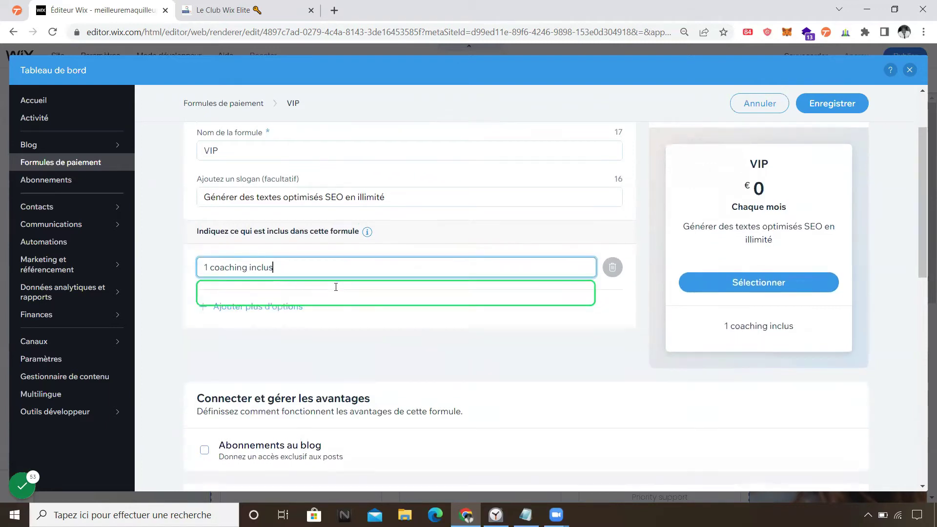
left_click(274, 272)
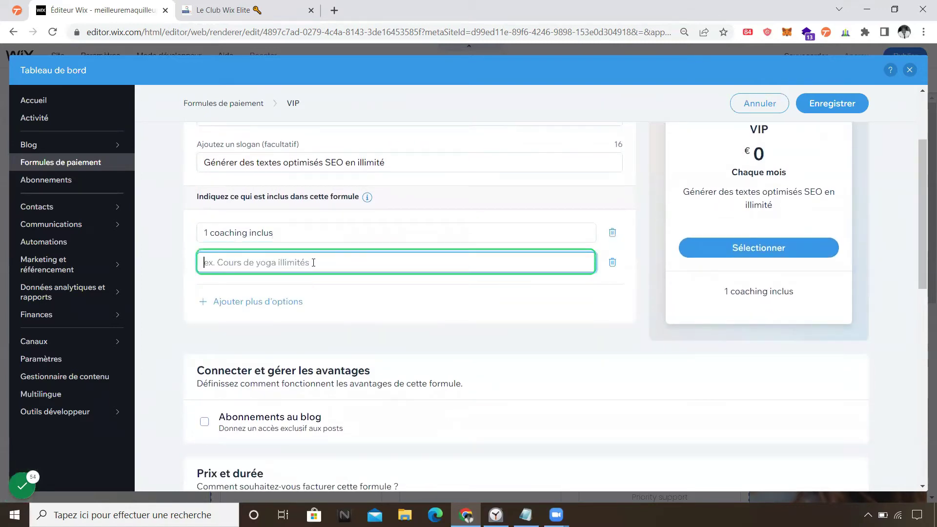
type("Serv")
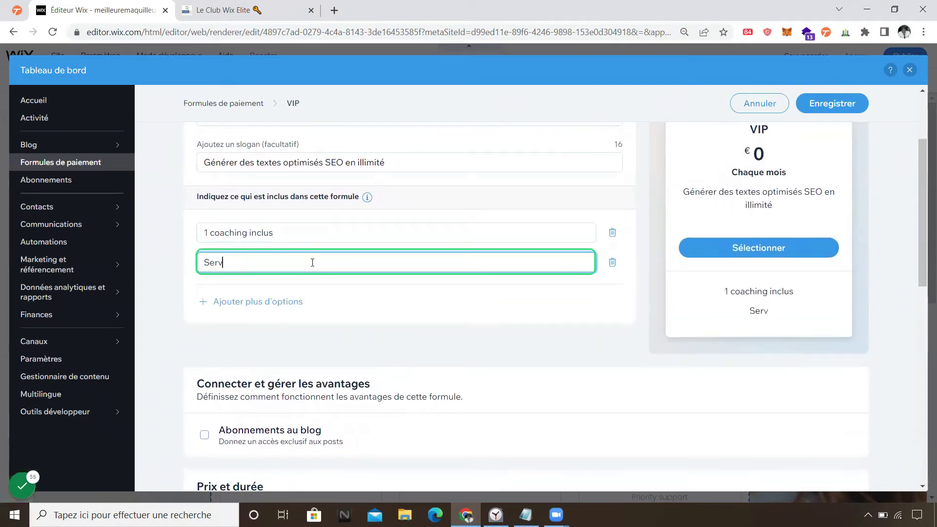
type("ice VIP Illimité")
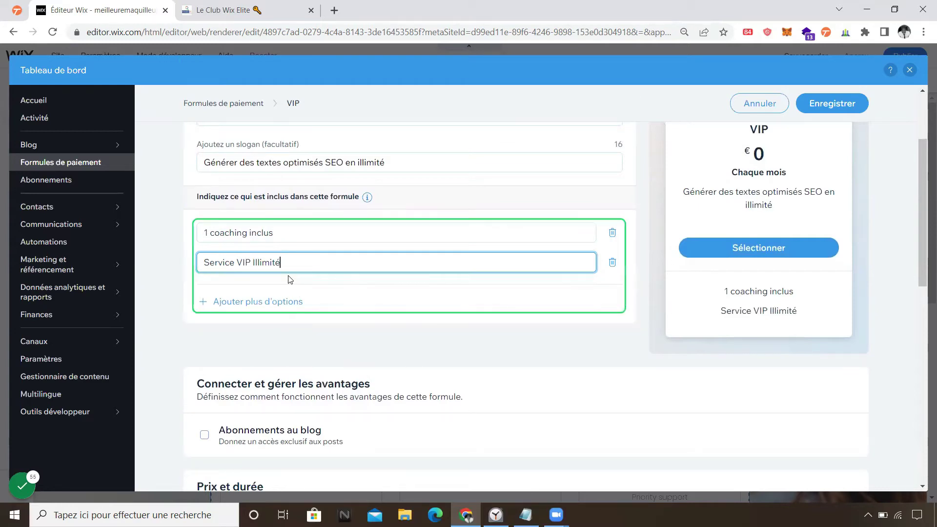
left_click(276, 302)
type("Accés ")
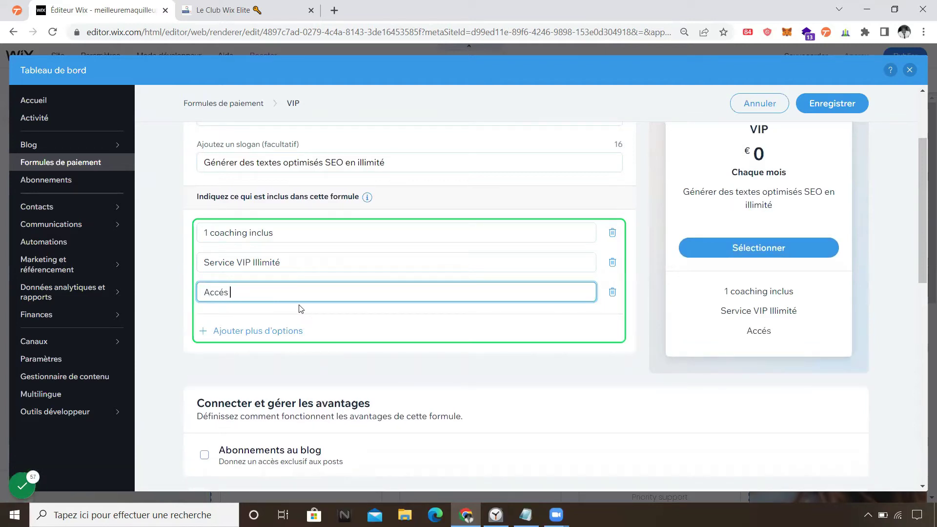
type("Forum 24/24h")
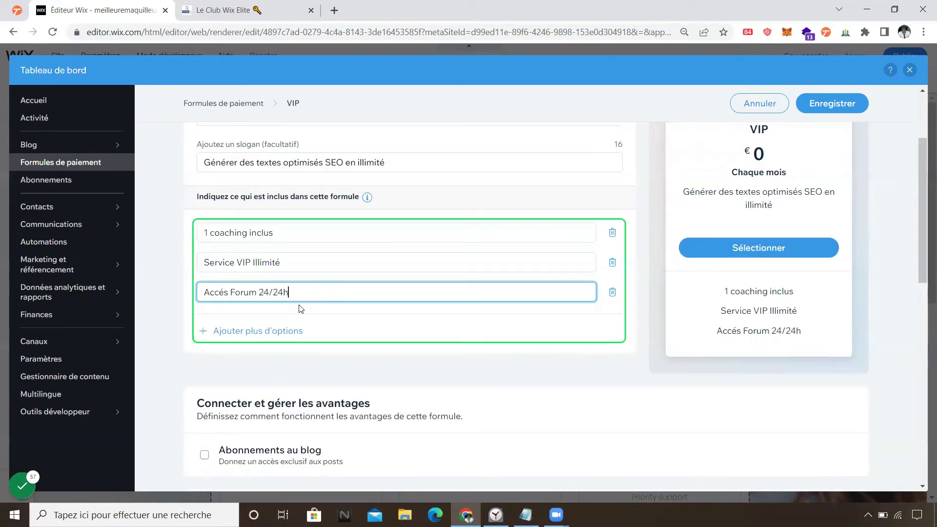
Enable the Abonnements au blog benefit and include the post "Quel bijoux porter pour un mariage?"
scroll(299, 308, "down", 3)
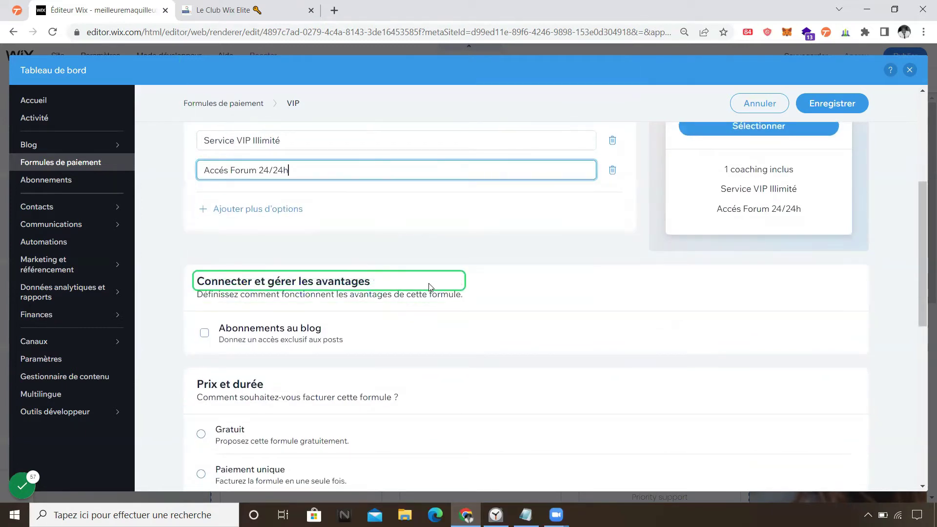
left_click(464, 310)
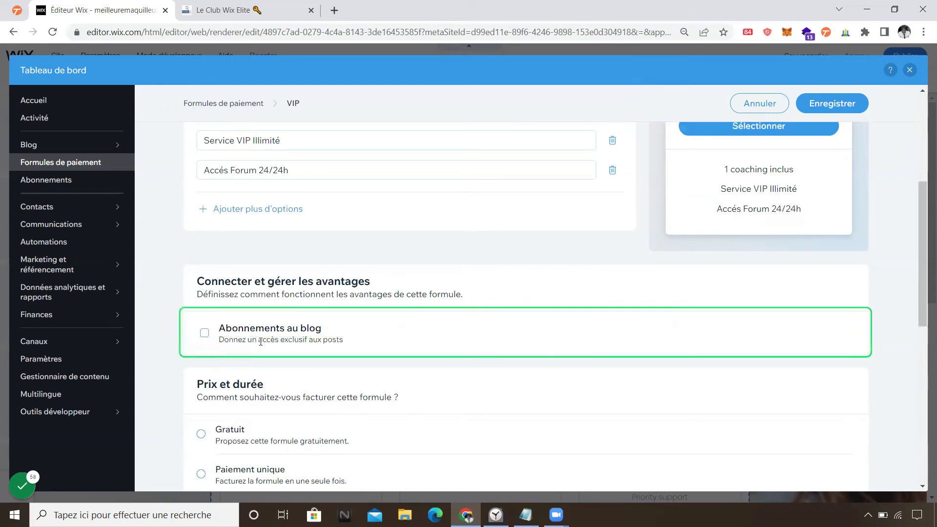
left_click(204, 333)
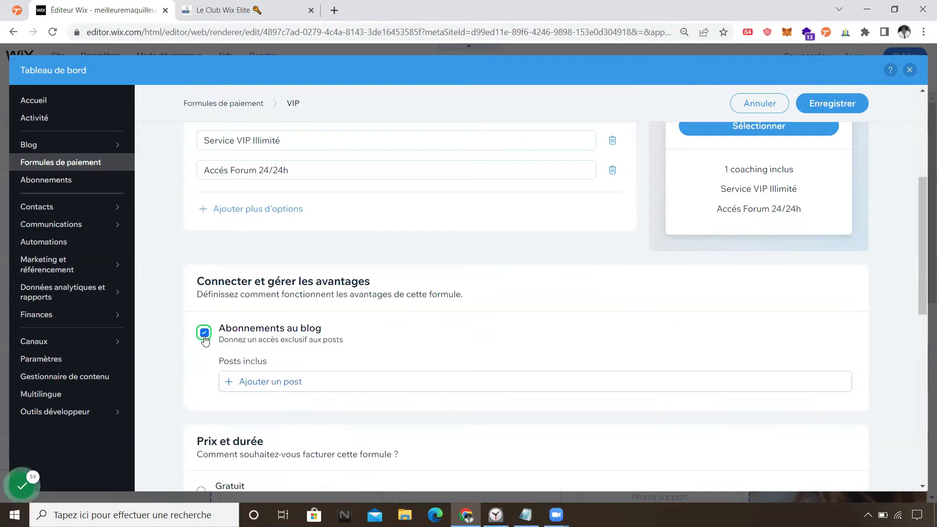
left_click(261, 381)
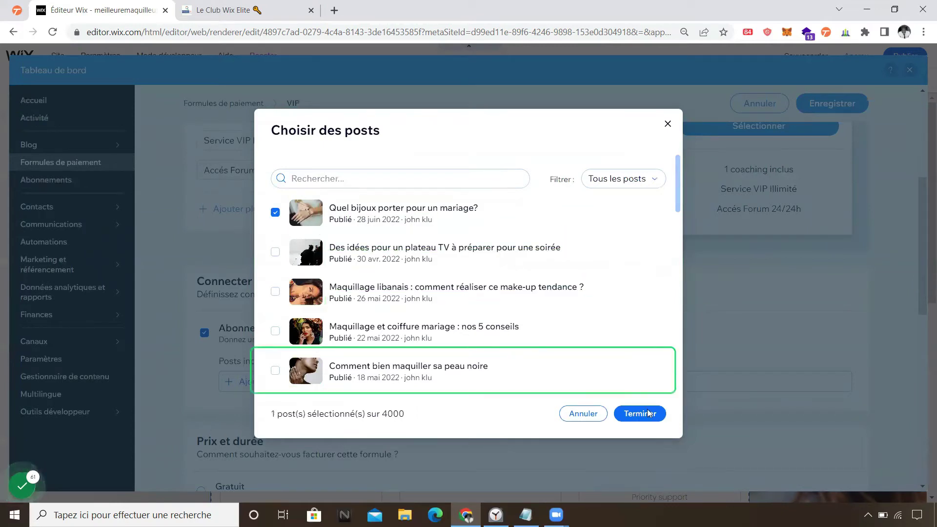
left_click(611, 412)
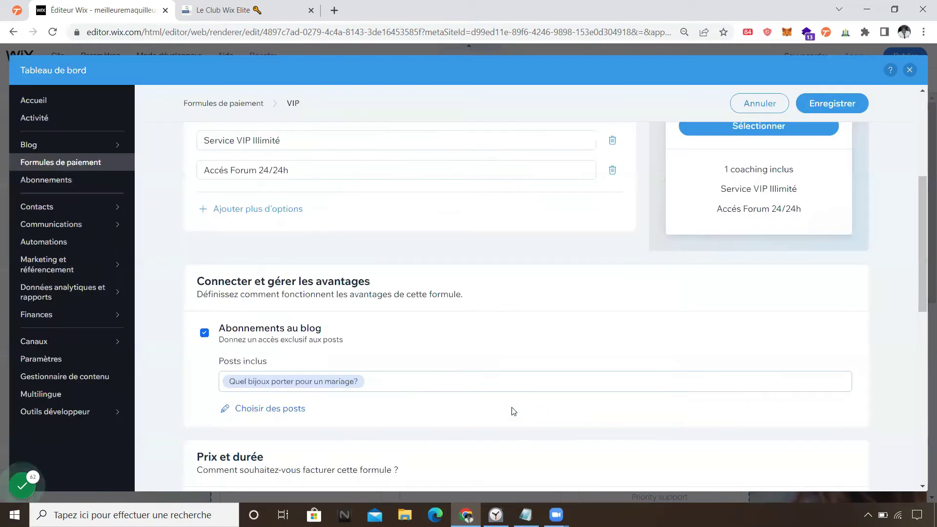
Bill the plan as a Paiement unique with a price of €200
scroll(466, 300, "down", 1)
scroll(466, 301, "down", 1)
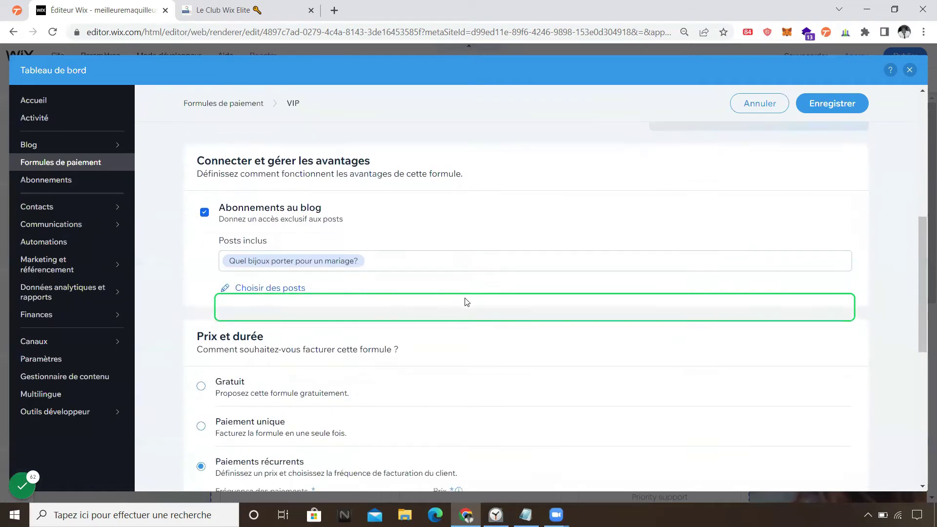
scroll(464, 300, "down", 1)
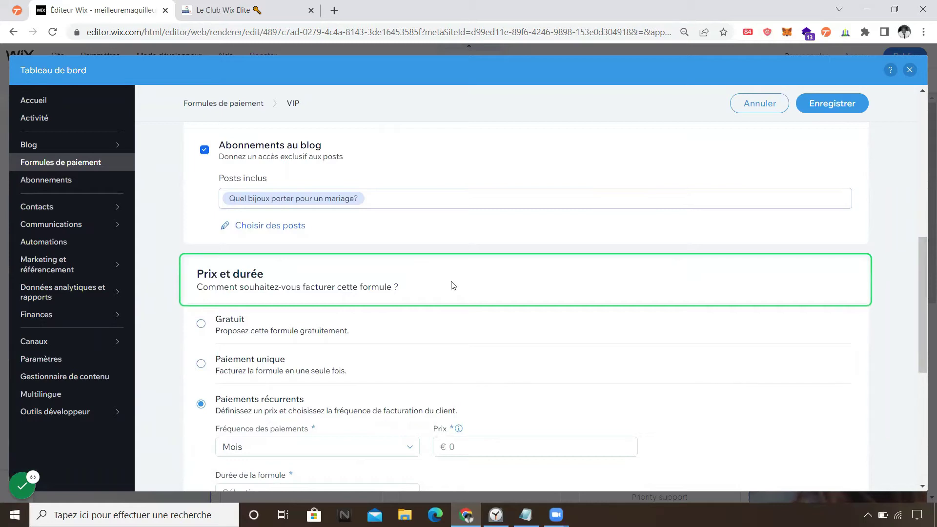
scroll(453, 283, "down", 1)
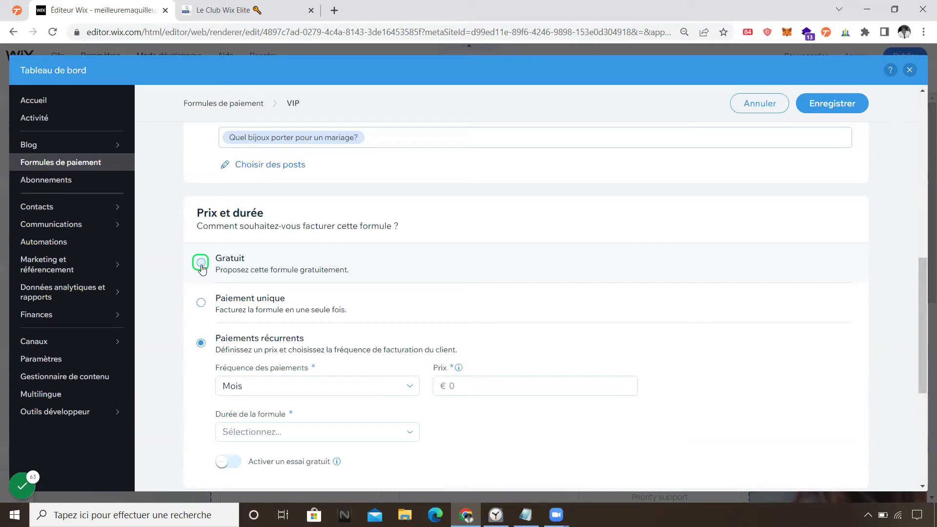
left_click(201, 303)
left_click(292, 336)
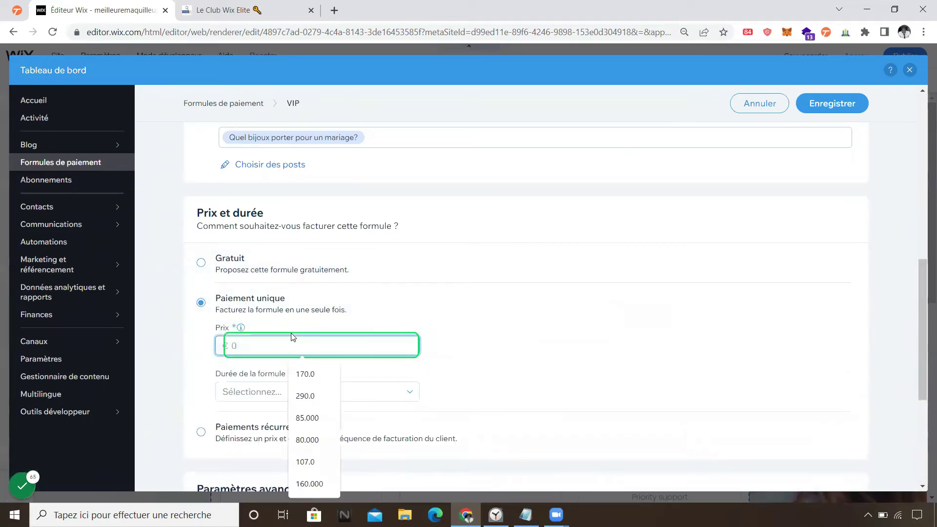
type("200")
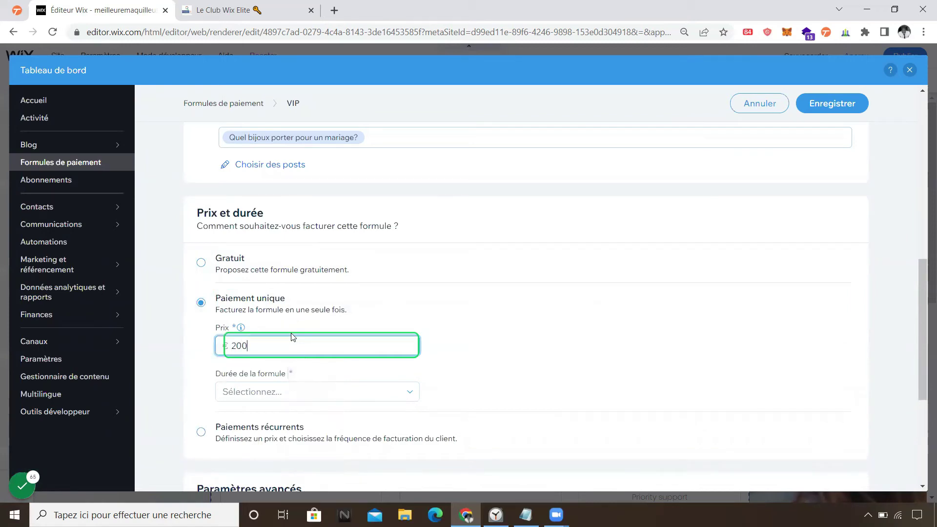
left_click(203, 345)
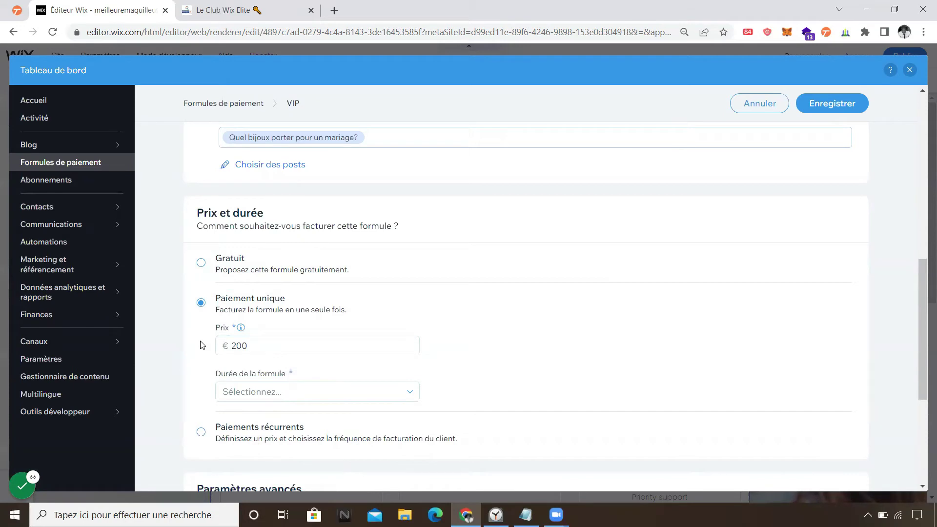
Set the plan's duration to Personnalisée with the period in Semaines
scroll(202, 345, "down", 1)
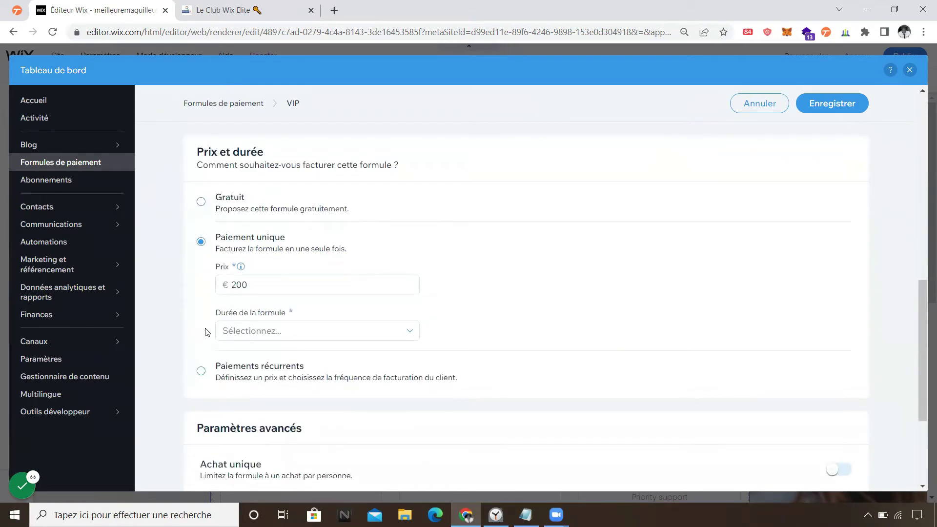
left_click(247, 336)
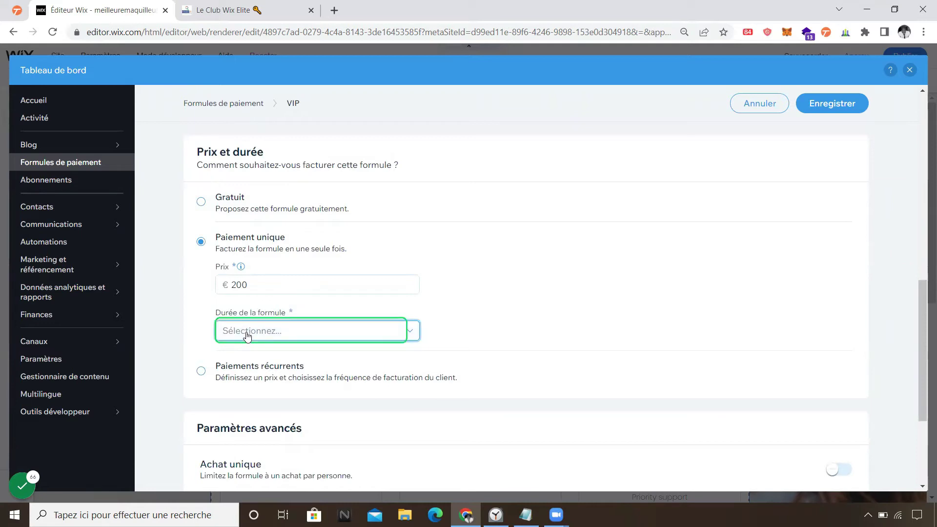
key("Down")
key("Down")
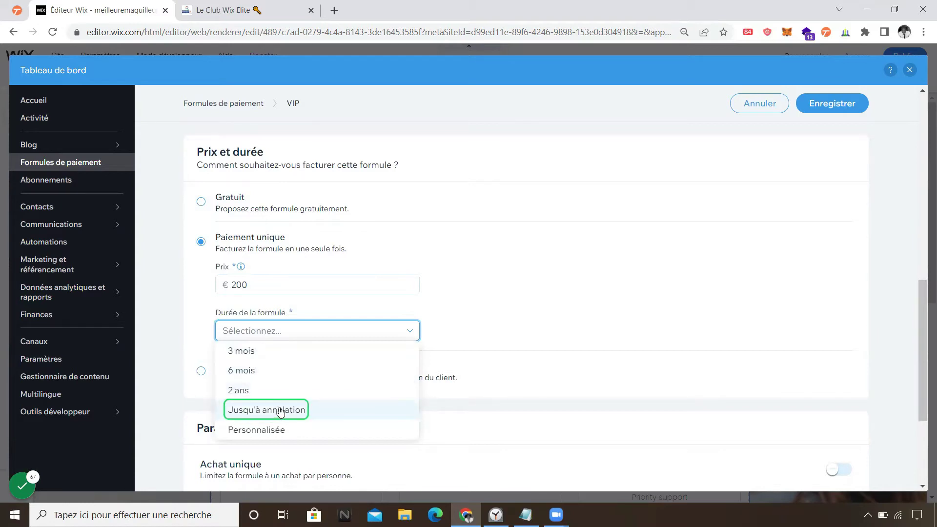
key("Up")
key("Down")
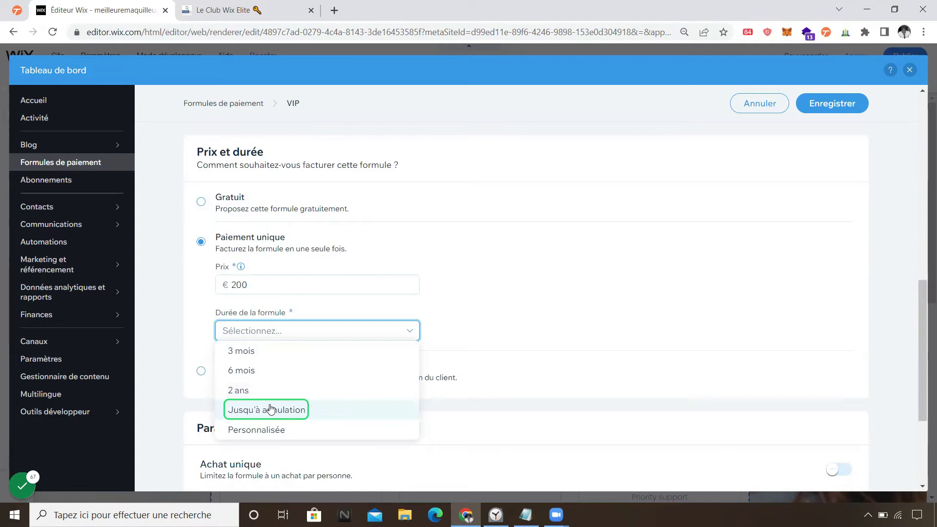
left_click(270, 432)
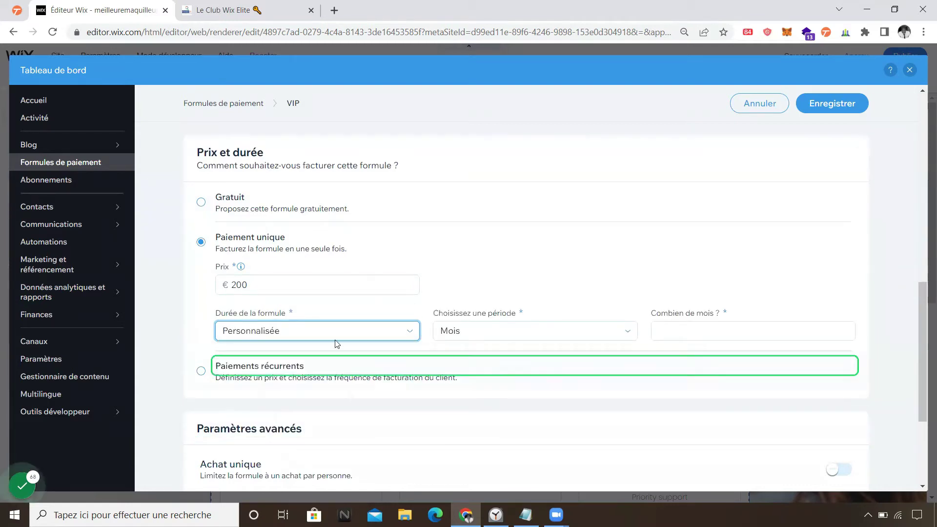
left_click(565, 333)
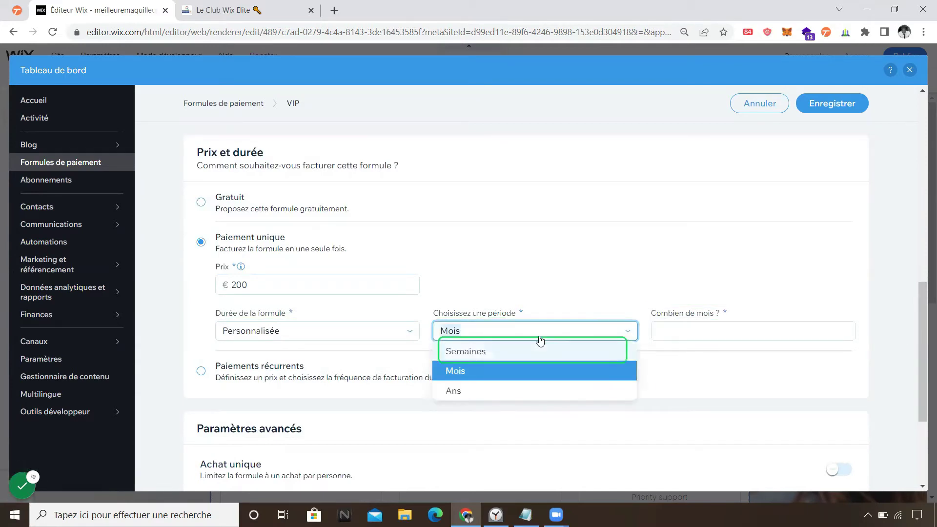
left_click(539, 349)
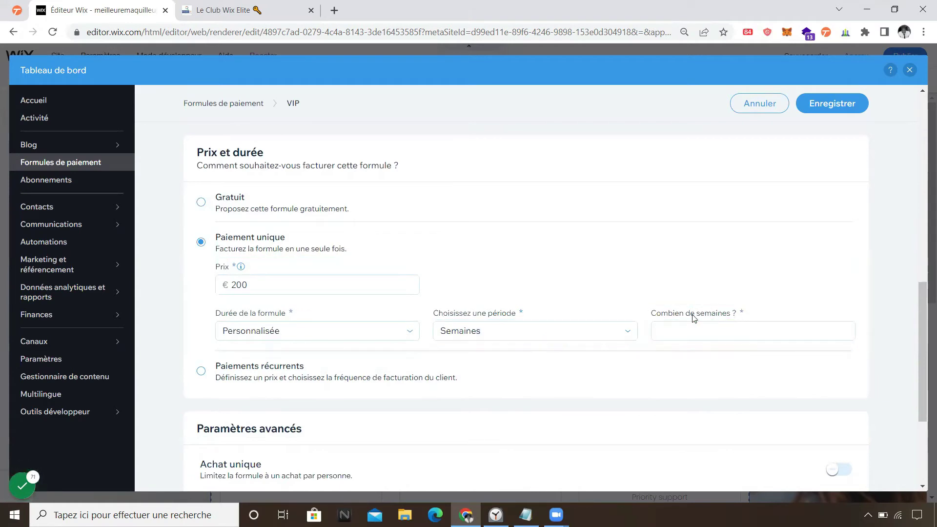
Switch the billing to Paiements récurrents and set the custom plan duration to 4 weeks
left_click(235, 370)
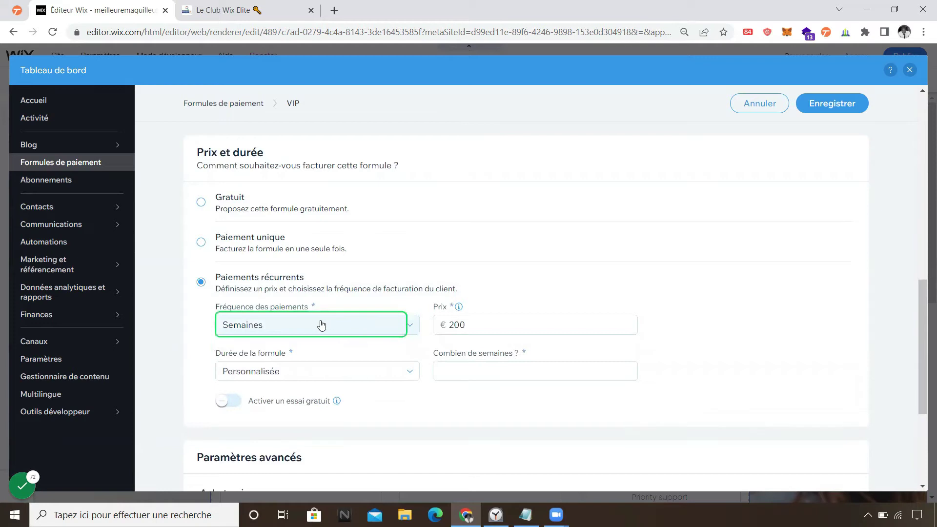
scroll(323, 325, "down", 1)
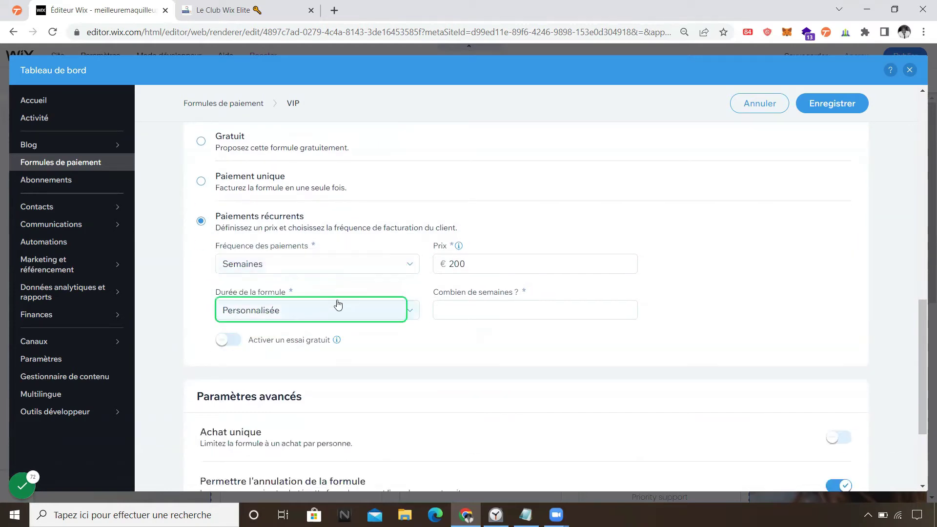
left_click(477, 312)
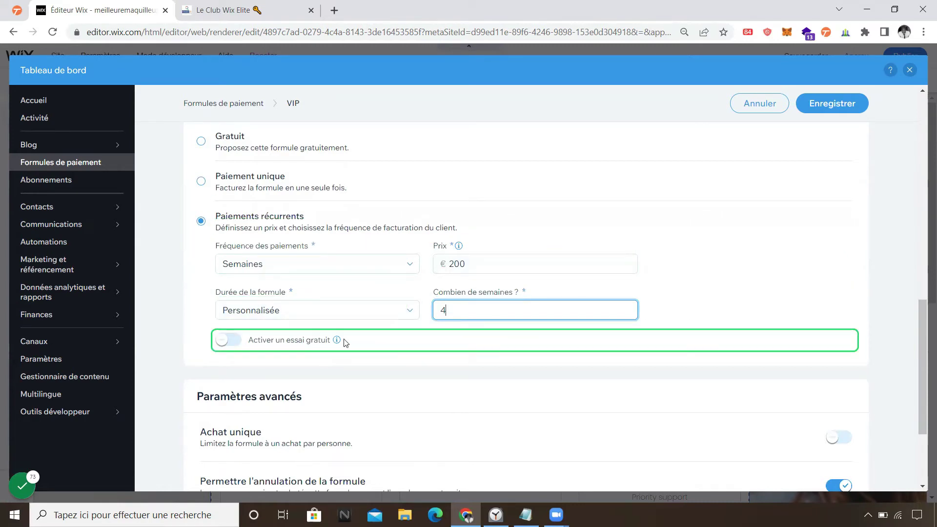
mouse_move(458, 245)
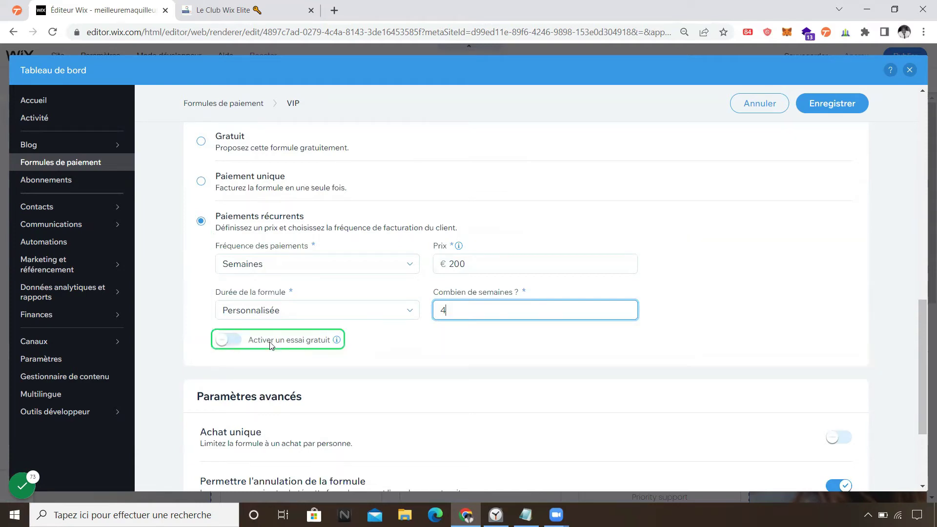
Activate a free trial for the recurring plan with a duration of 7 jours
left_click(232, 346)
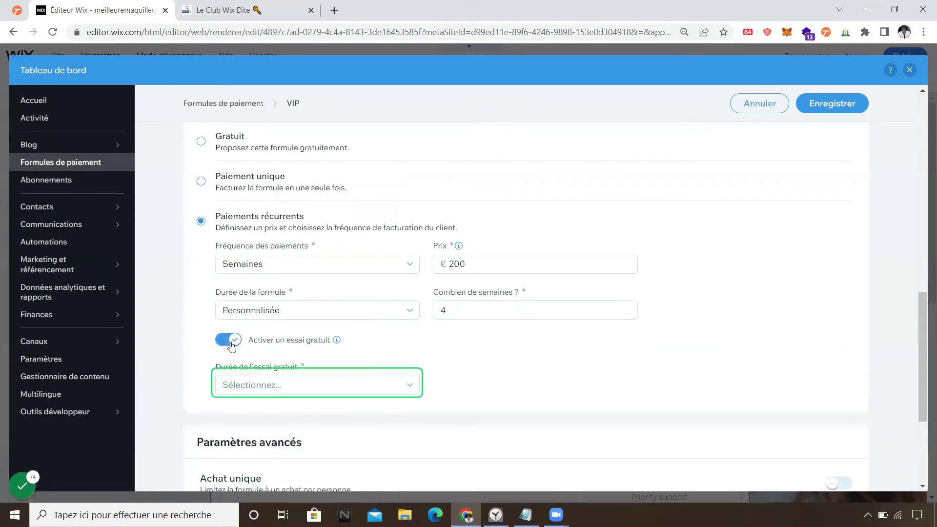
left_click(287, 323)
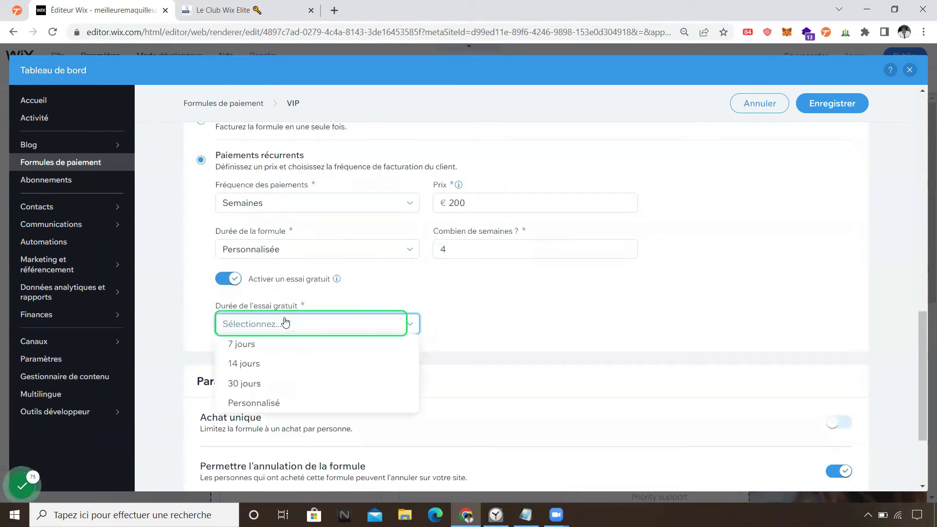
left_click(280, 343)
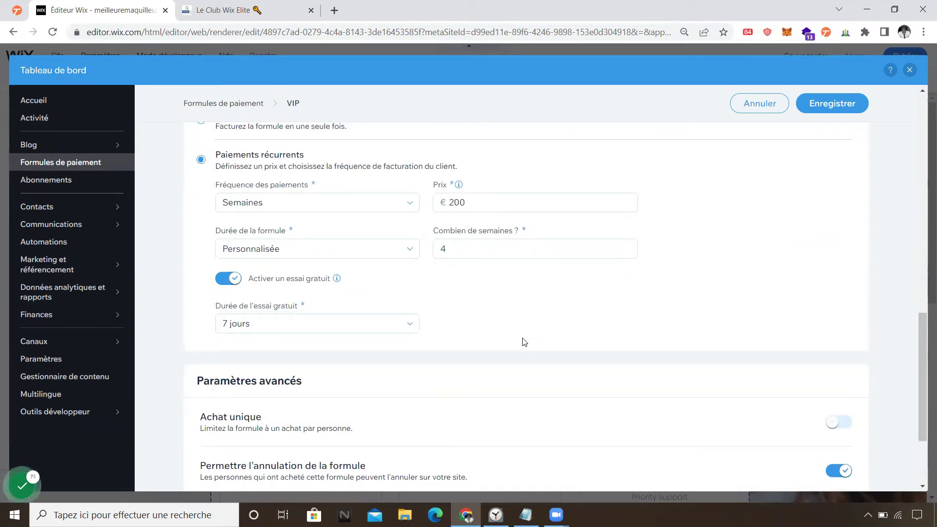
left_click(468, 201)
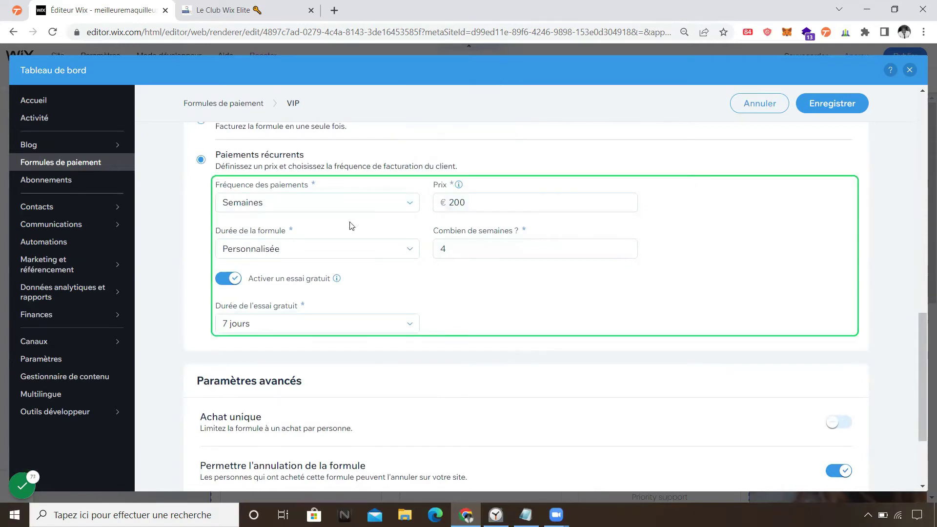
left_click(477, 203)
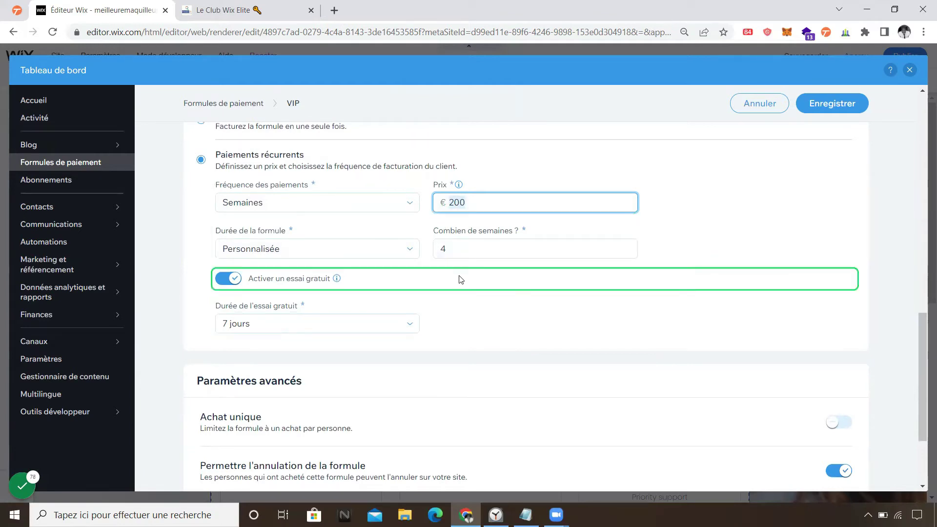
Configure the plan's advanced settings: enable Achat unique and Date de début personnalisée, and disable Permettre l'annulation de la formule
scroll(459, 277, "down", 3)
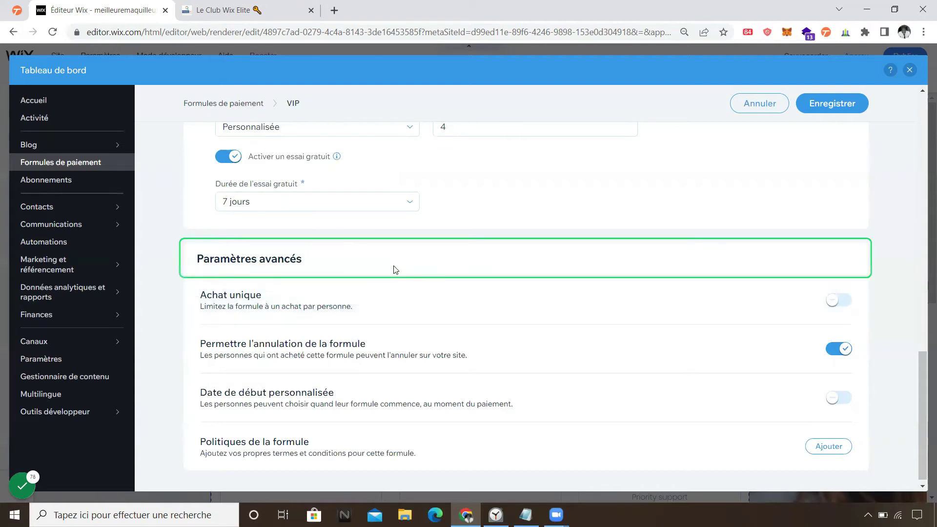
left_click(401, 301)
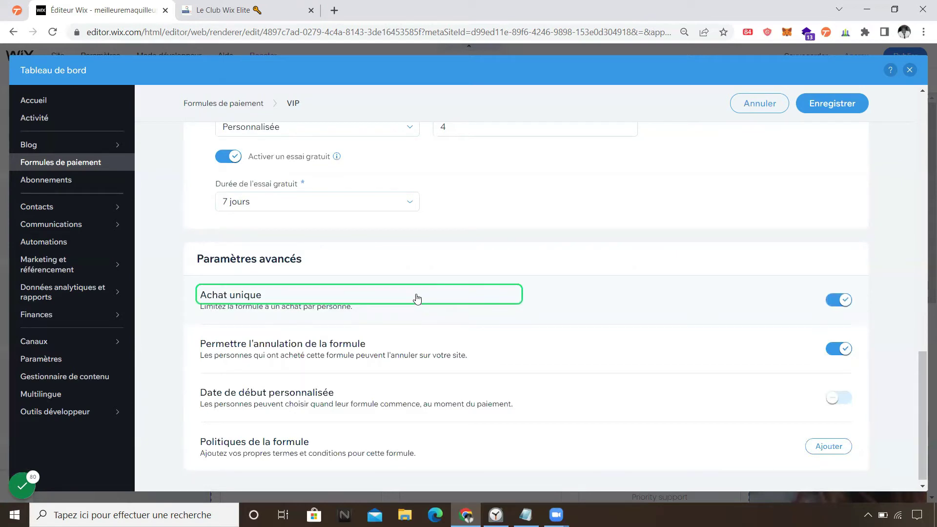
left_click(448, 339)
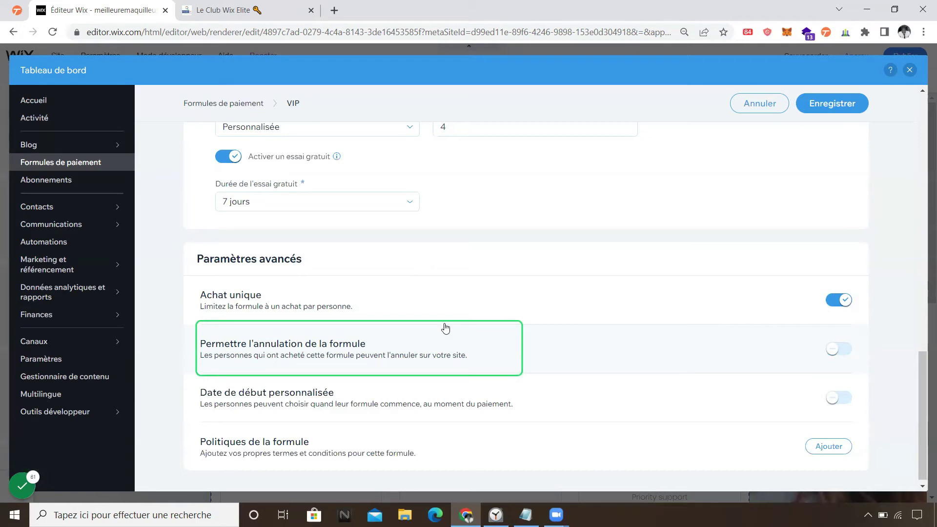
scroll(443, 328, "down", 1)
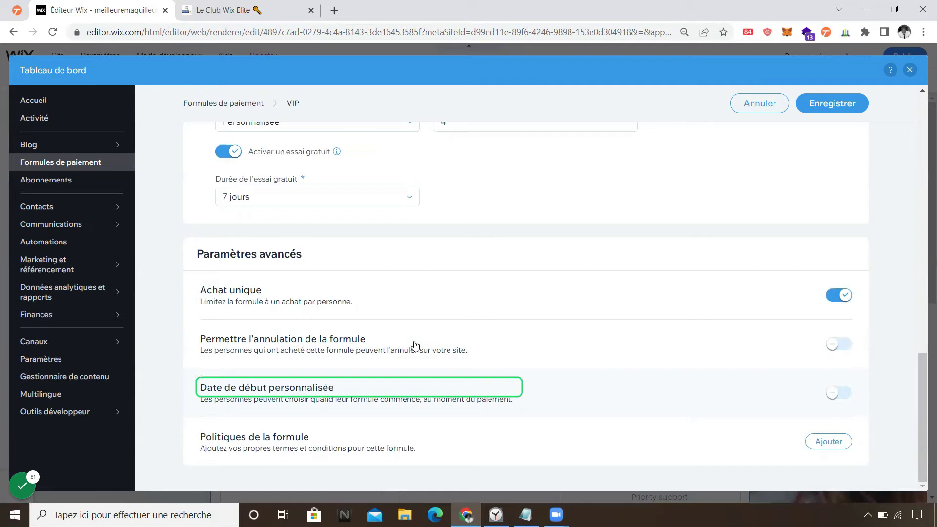
left_click(843, 396)
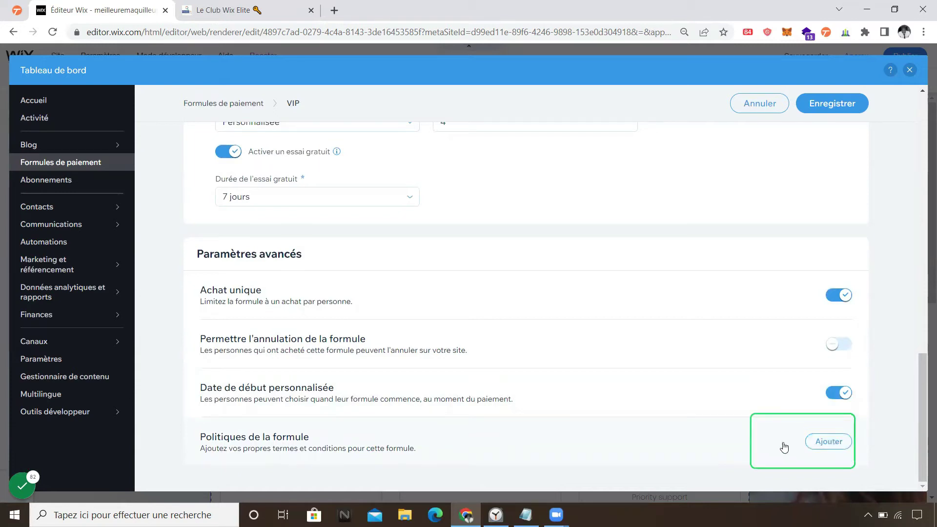
Add the terms text "blabla" to the plan's Politiques de la formule and save it
left_click(808, 447)
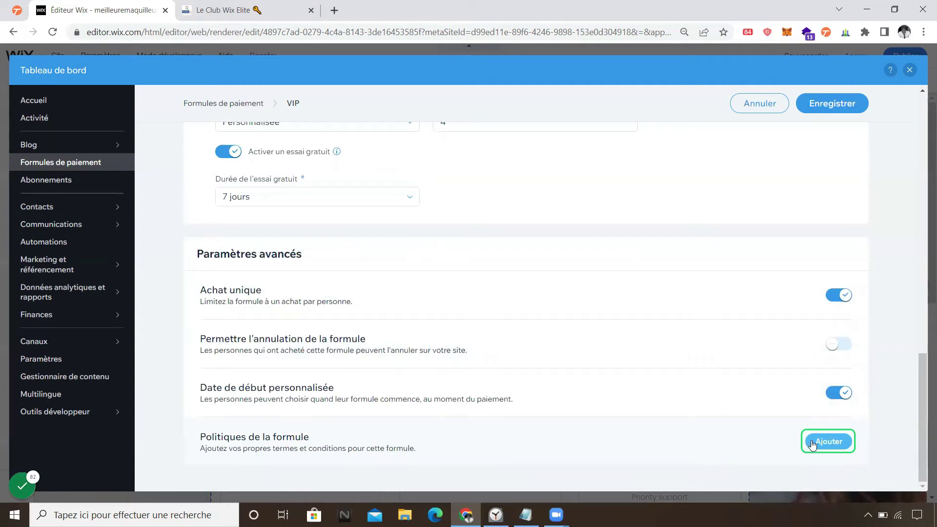
left_click(810, 446)
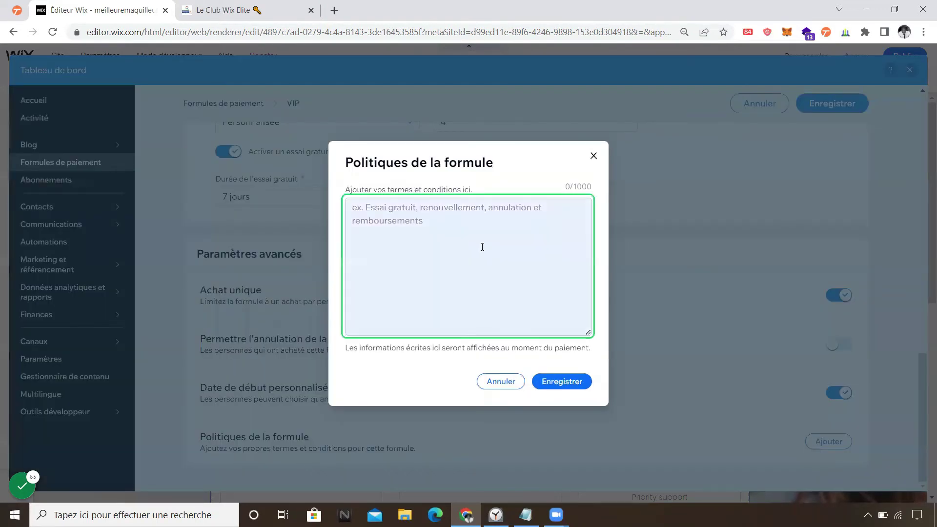
type("blabla")
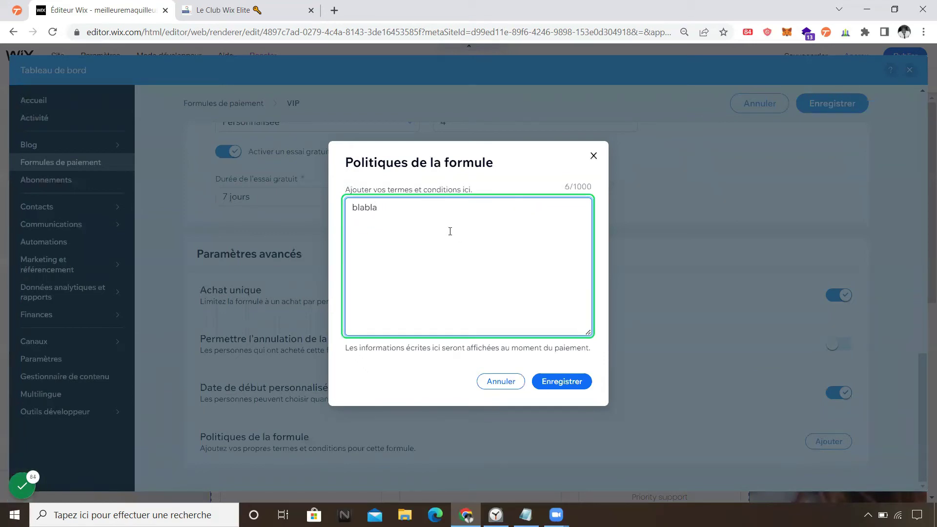
left_click(562, 381)
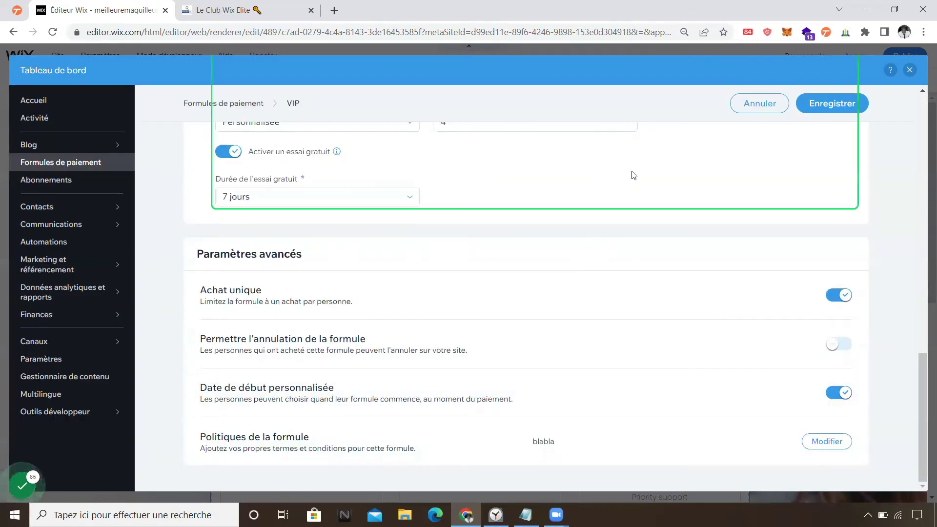
Save the VIP plan with its pricing, trial and advanced settings
scroll(676, 341, "up", 8)
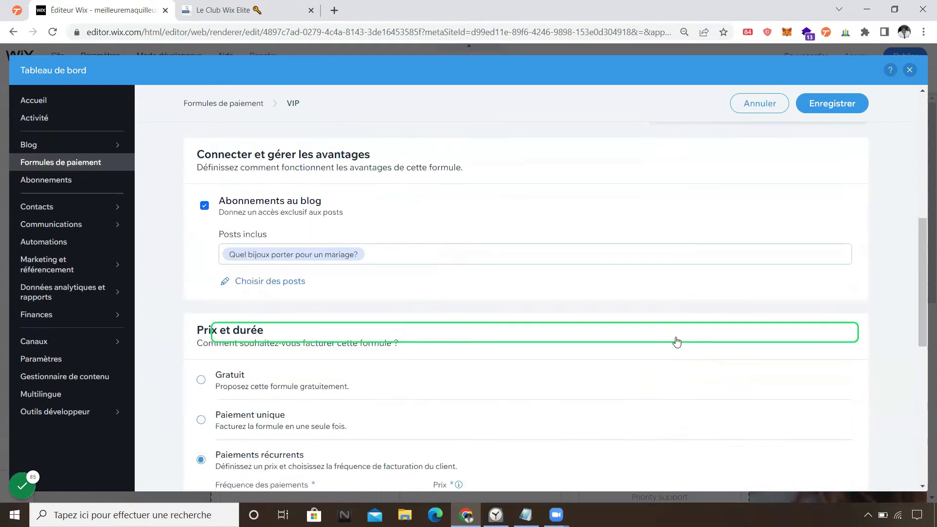
scroll(677, 341, "up", 10)
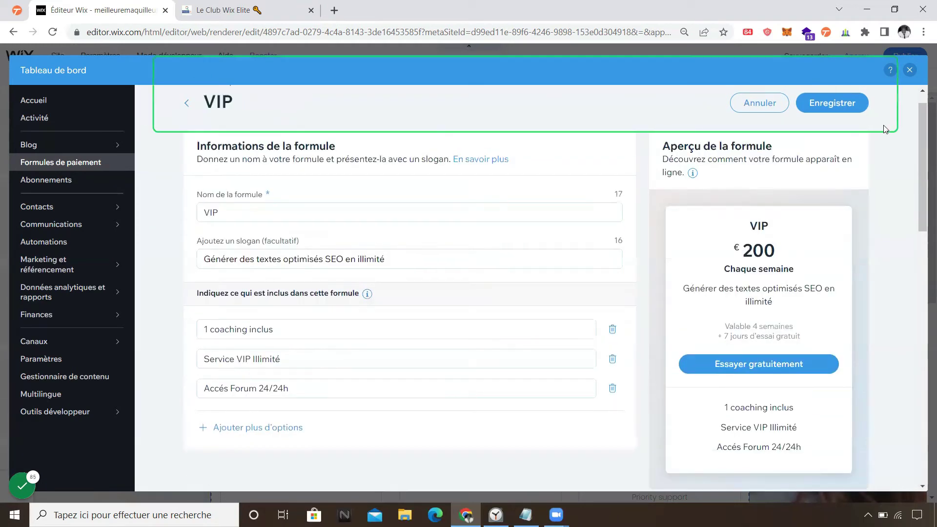
left_click(835, 110)
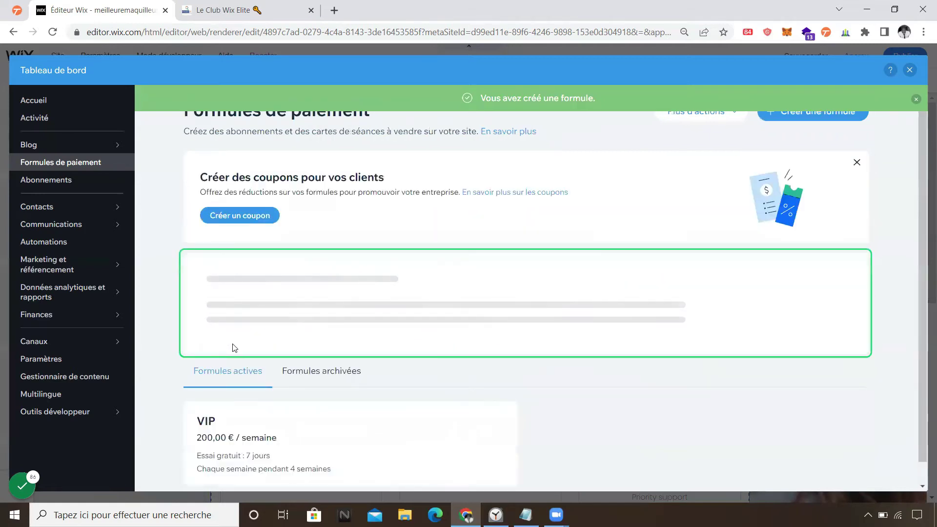
Set the period of the Aperçu des données analytiques to Cette semaine
scroll(234, 347, "down", 1)
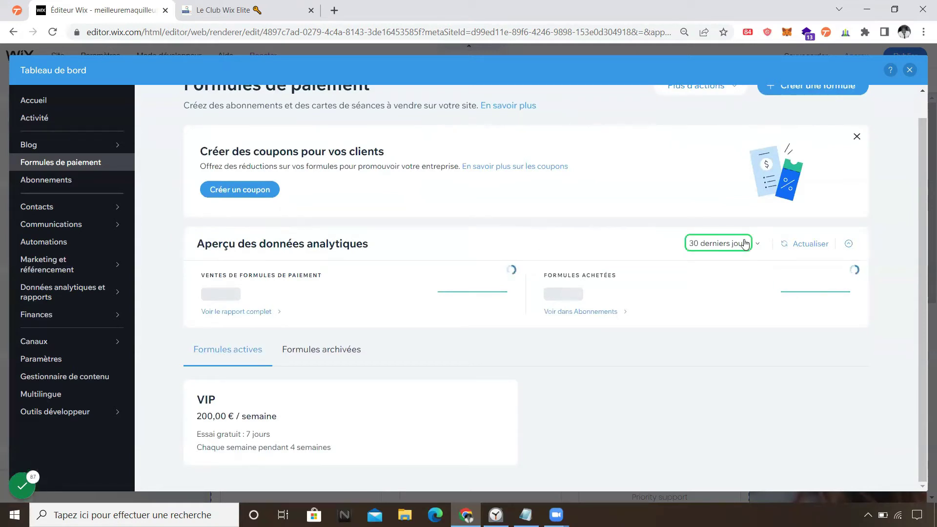
left_click(721, 244)
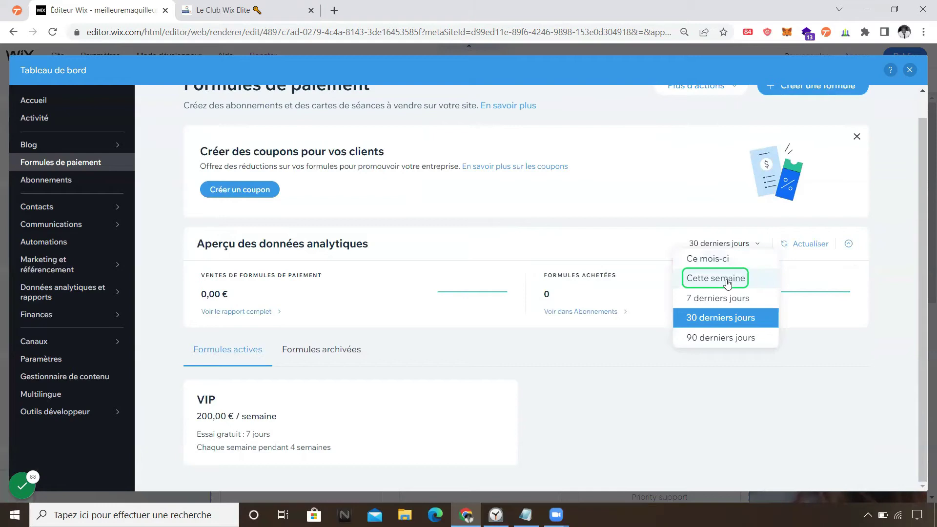
left_click(728, 282)
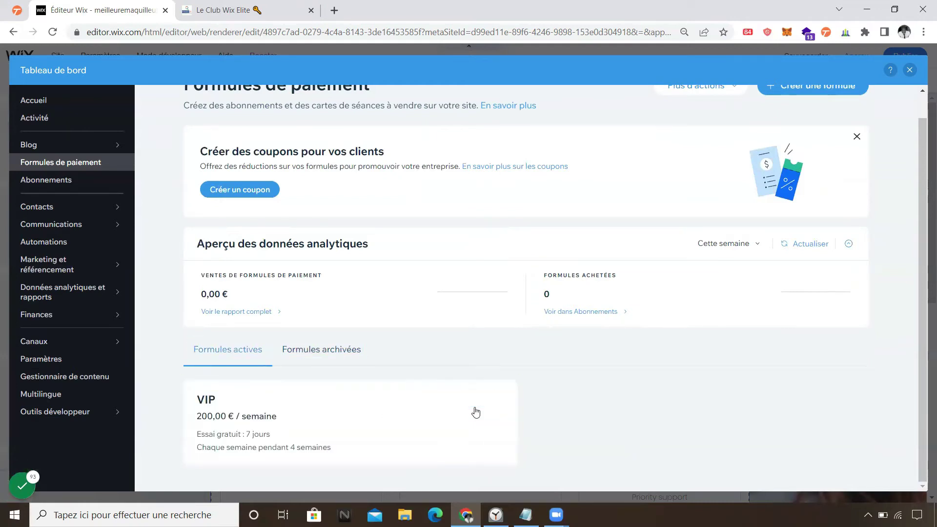
left_click(429, 402)
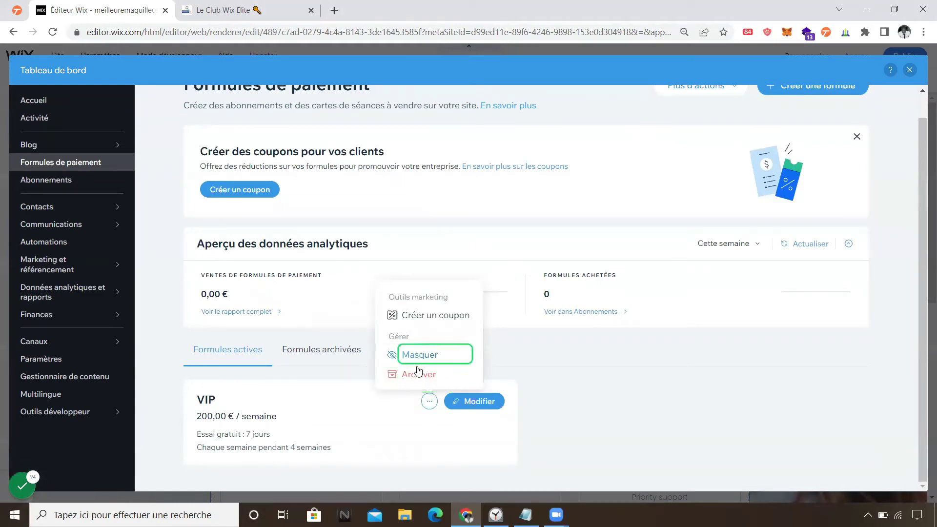
left_click(482, 373)
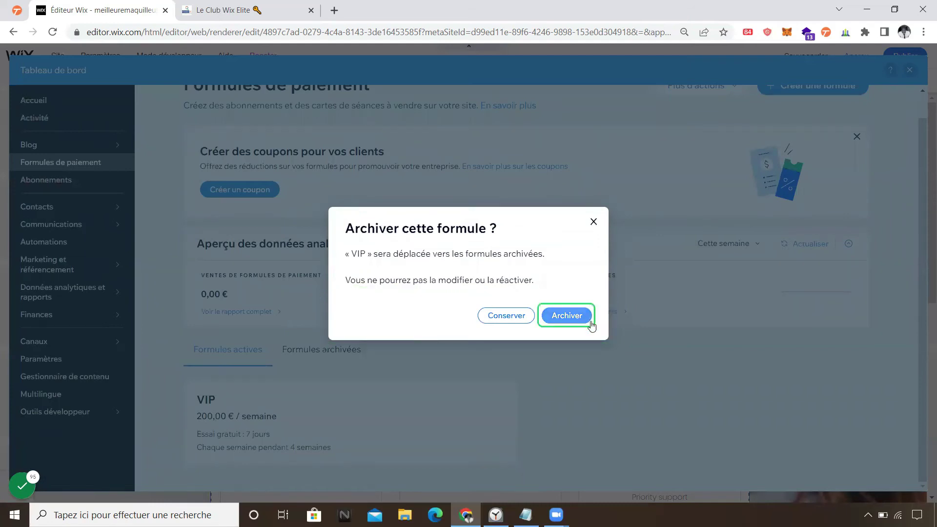
left_click(487, 318)
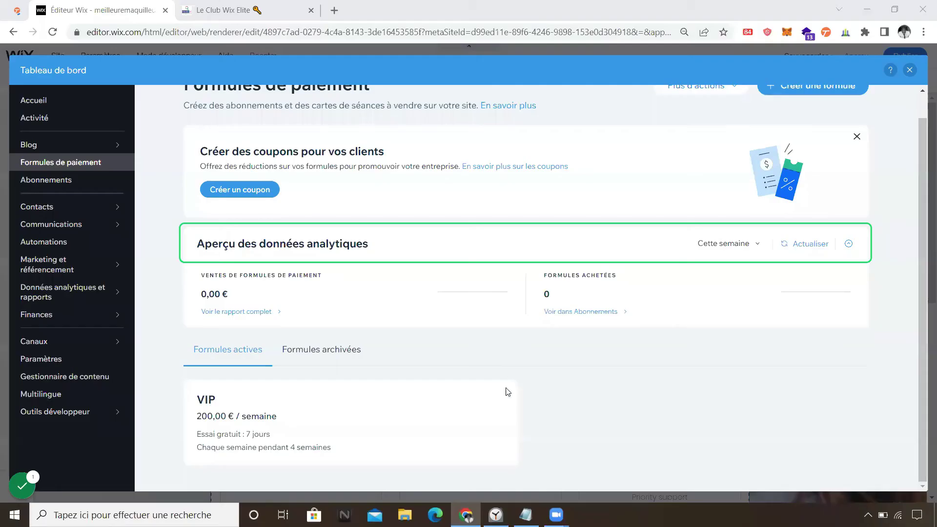
Open the VIP plan for editing, look over its plan information, and leave without saving
mouse_move(498, 420)
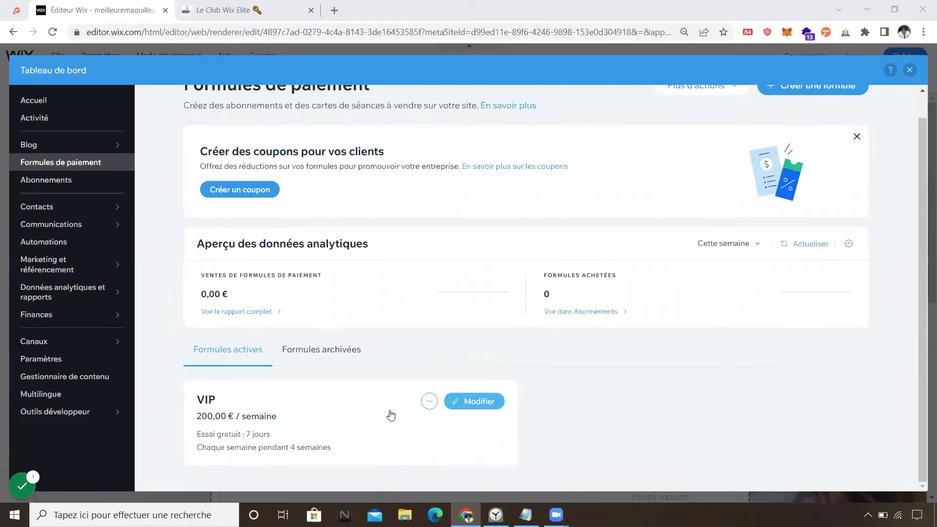
left_click(478, 403)
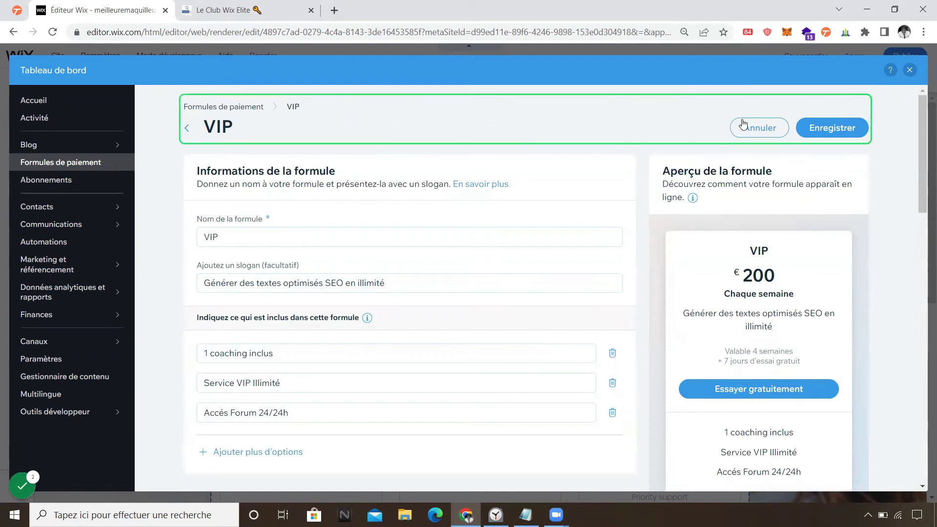
scroll(282, 429, "down", 2)
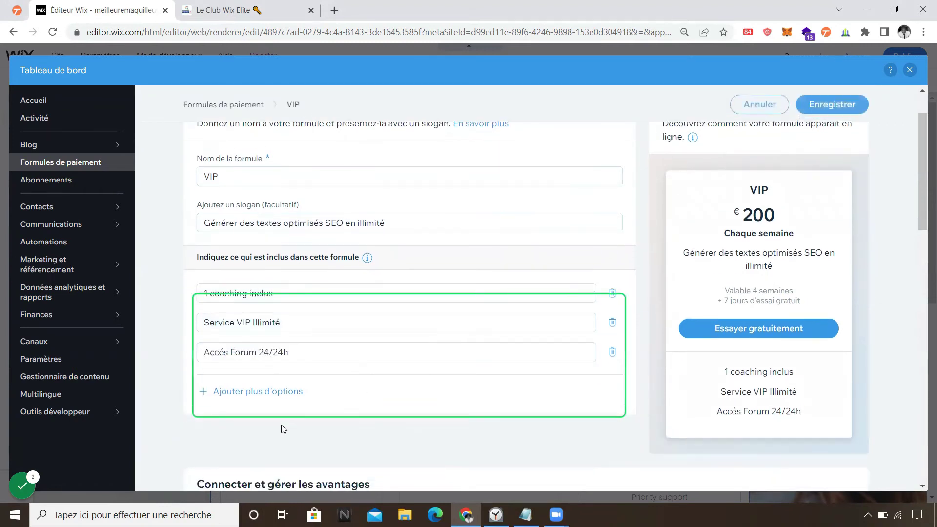
scroll(732, 342, "up", 2)
left_click(758, 129)
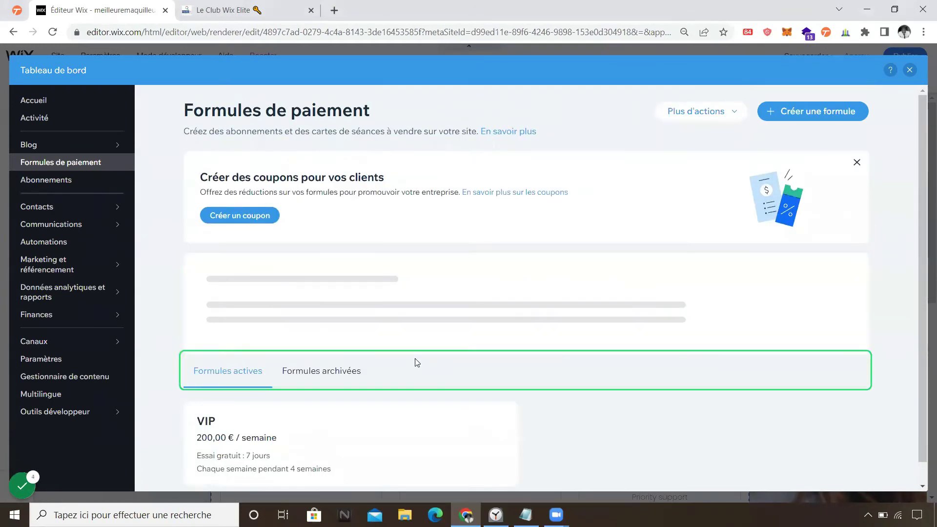
left_click(429, 404)
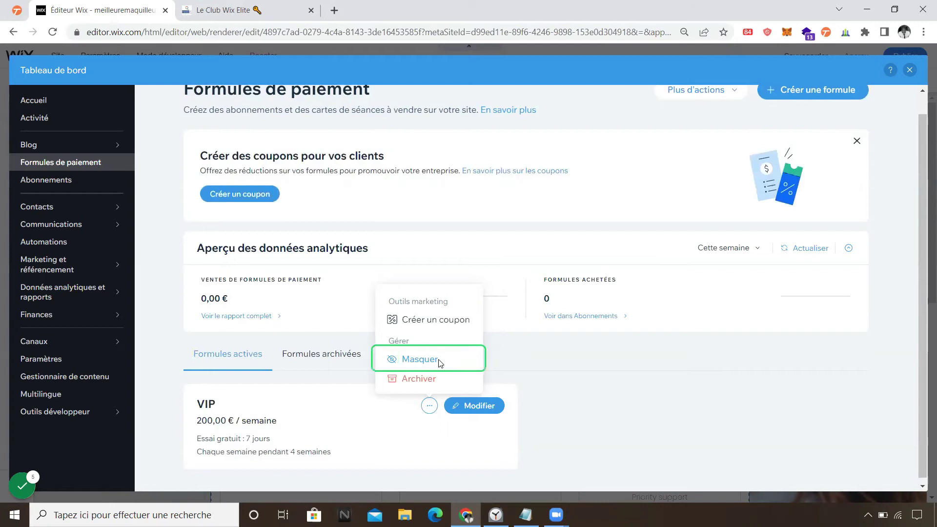
left_click(439, 364)
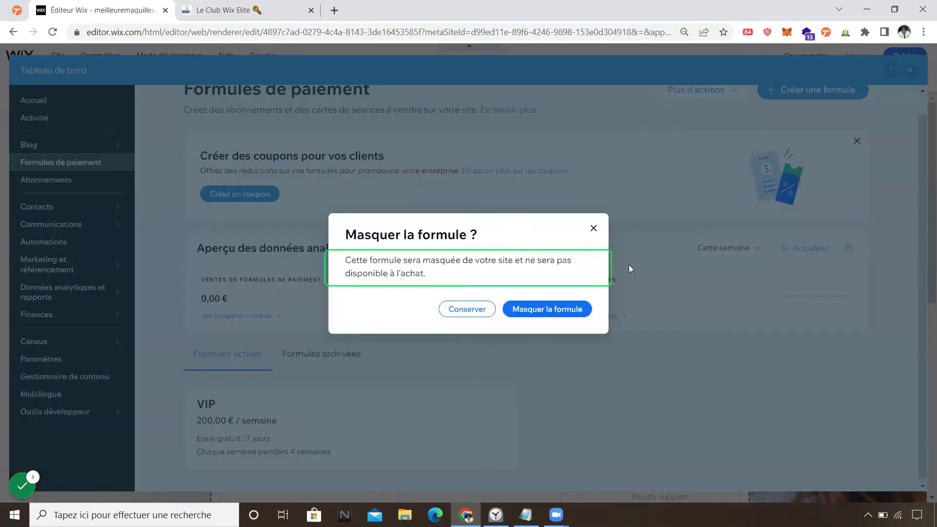
left_click(593, 228)
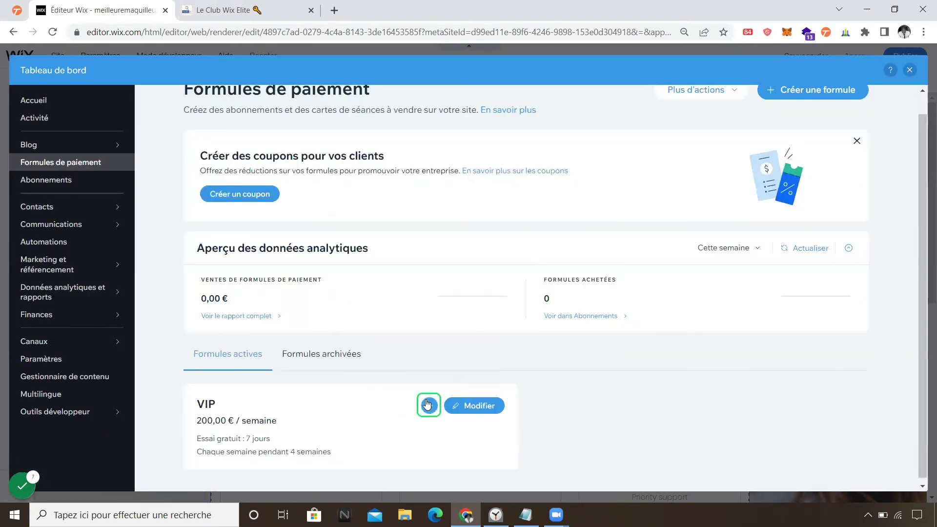
Start a new coupon for the VIP plan, switching its scope to Toutes les formules and back to Formule spécifique
left_click(427, 405)
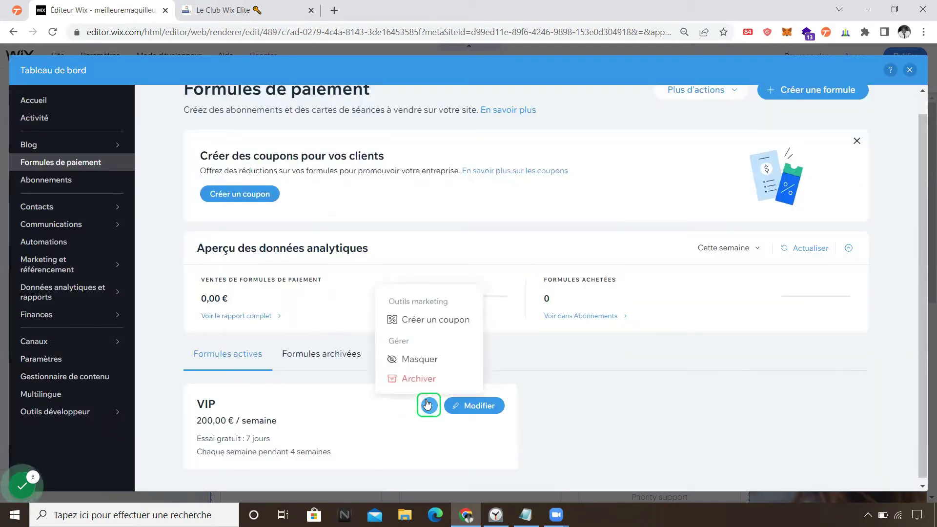
left_click(436, 320)
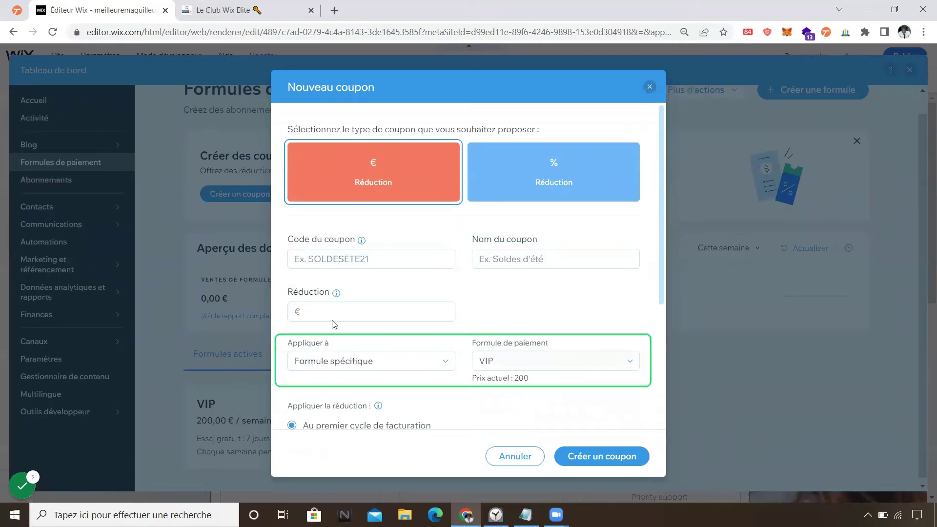
left_click(420, 363)
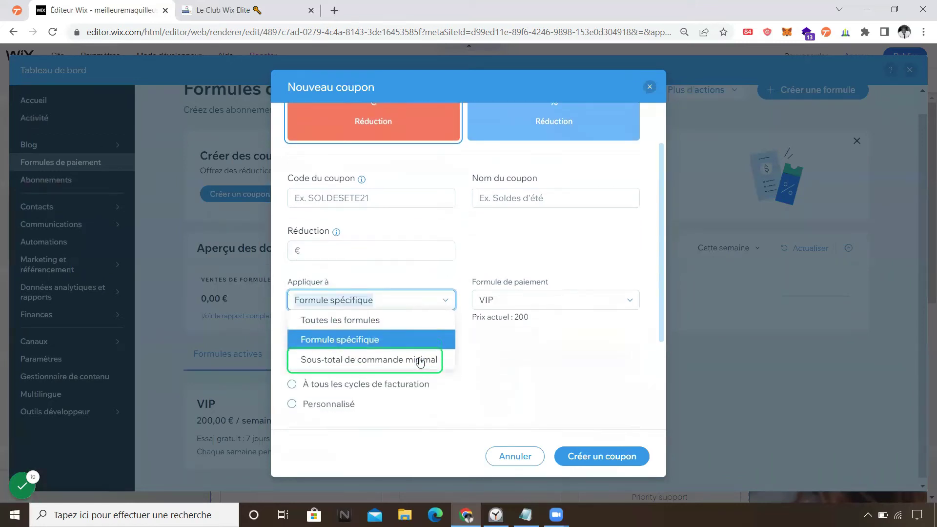
left_click(392, 320)
left_click(390, 300)
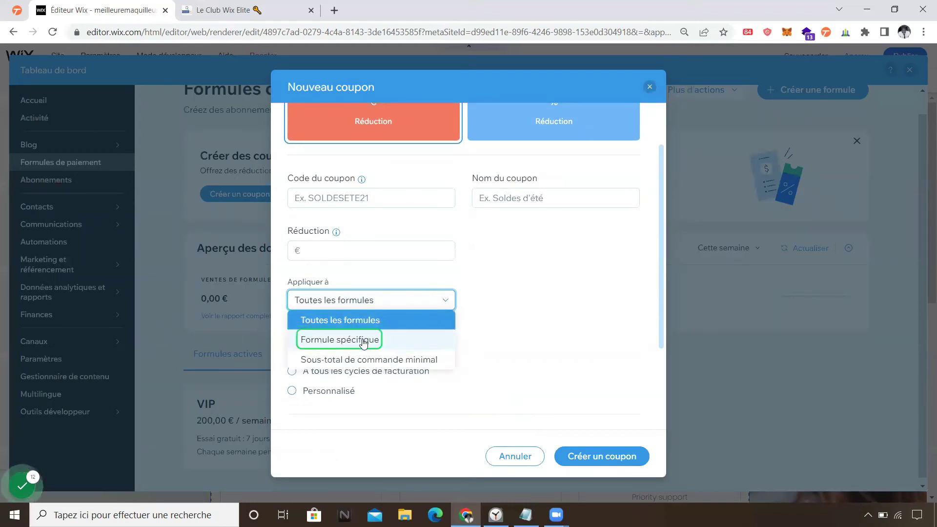
left_click(359, 340)
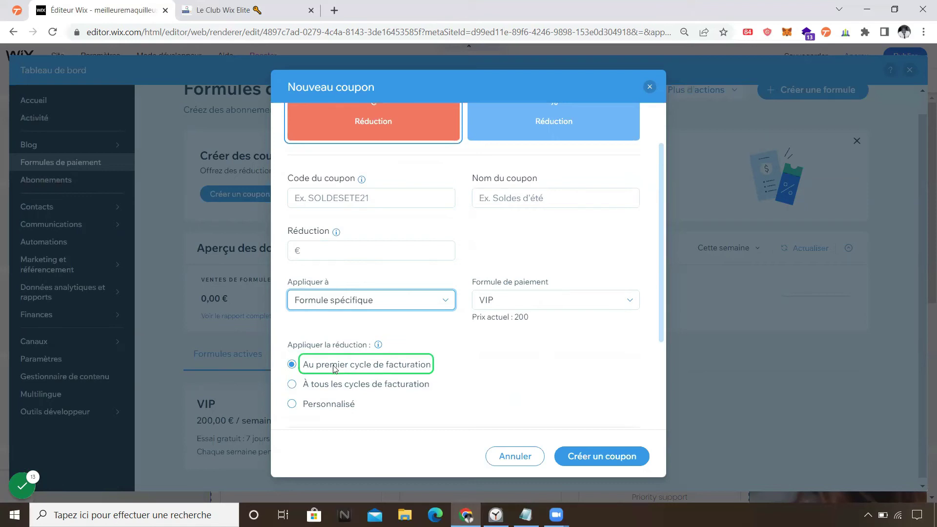
Apply the coupon's discount À tous les cycles de facturation, and discard the new coupon
left_click(337, 384)
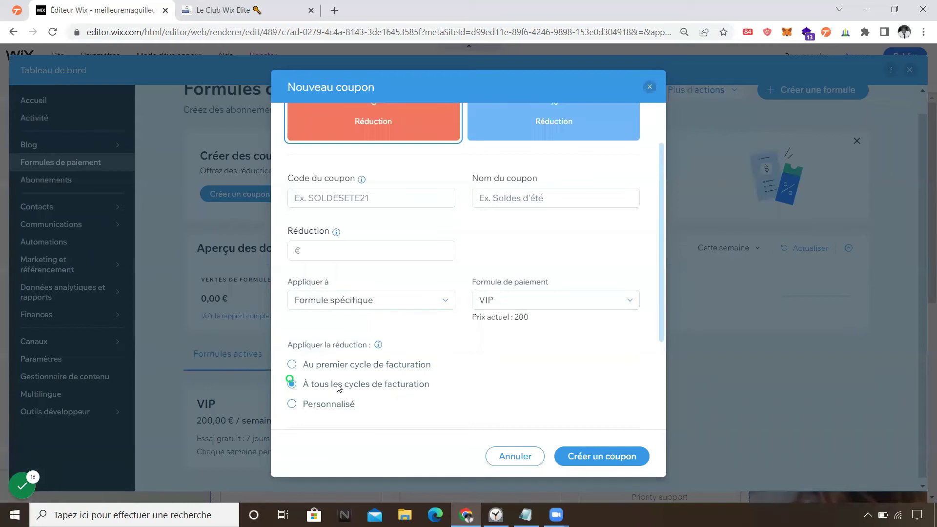
left_click(651, 87)
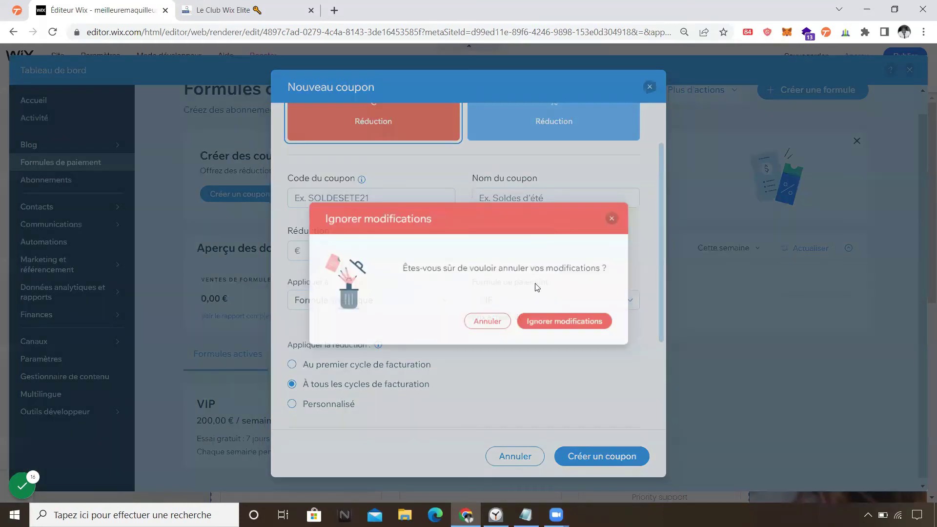
left_click(549, 323)
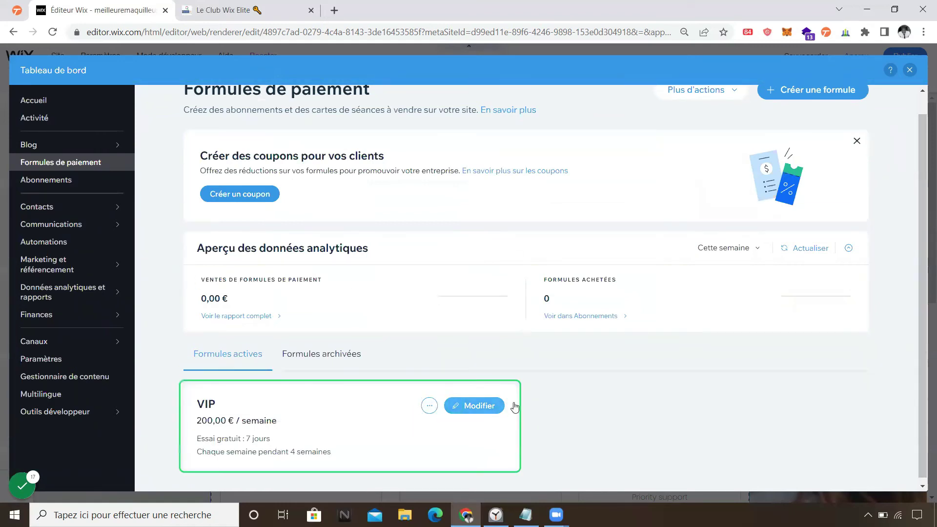
left_click(430, 407)
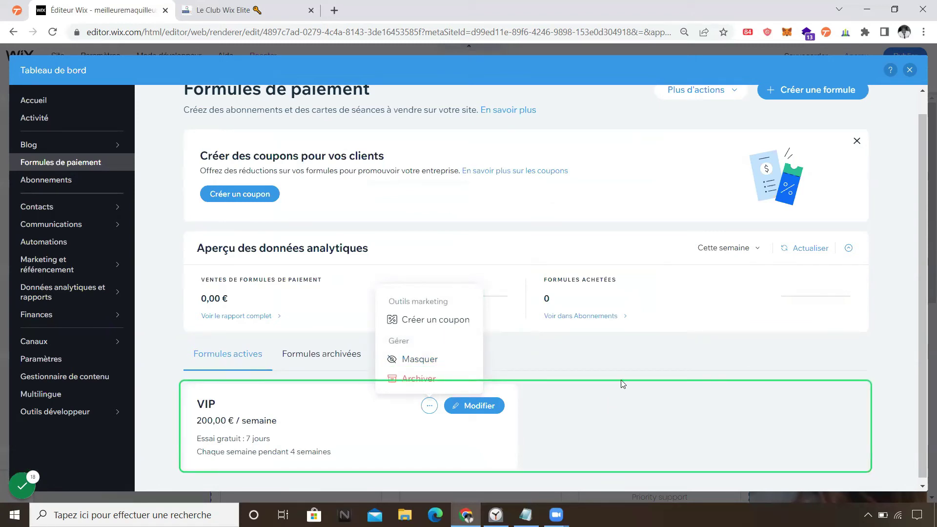
scroll(696, 328, "down", 1)
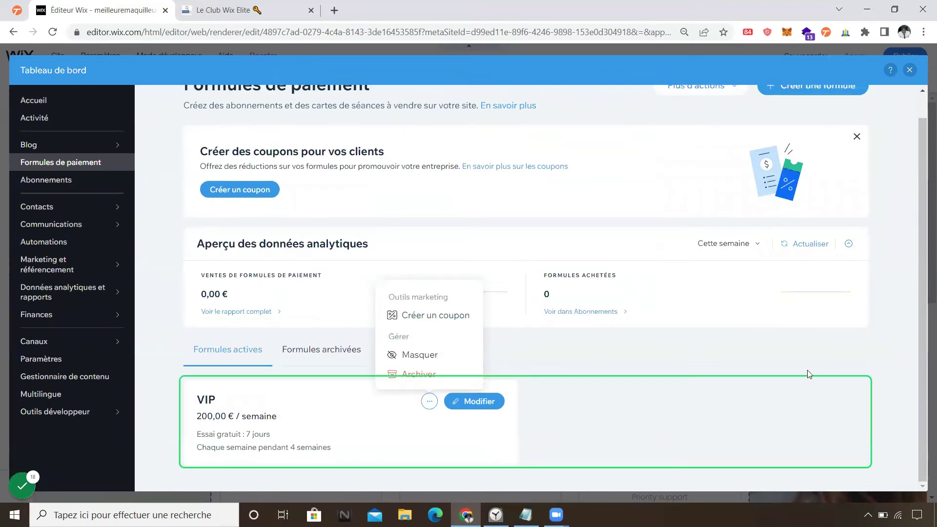
Create a new payment plan named VIP Business with the slogan "Générer des textes optimisés SEO en illimité"
scroll(798, 367, "up", 1)
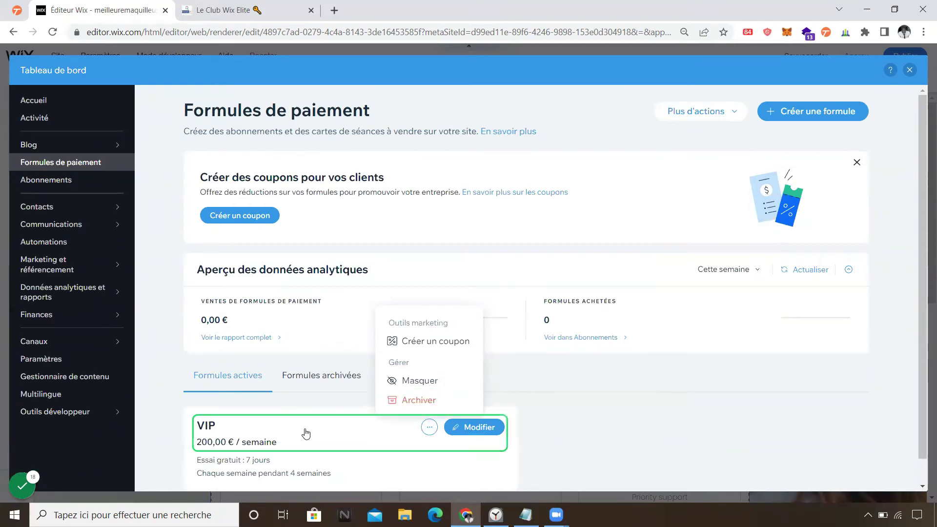
scroll(306, 433, "down", 1)
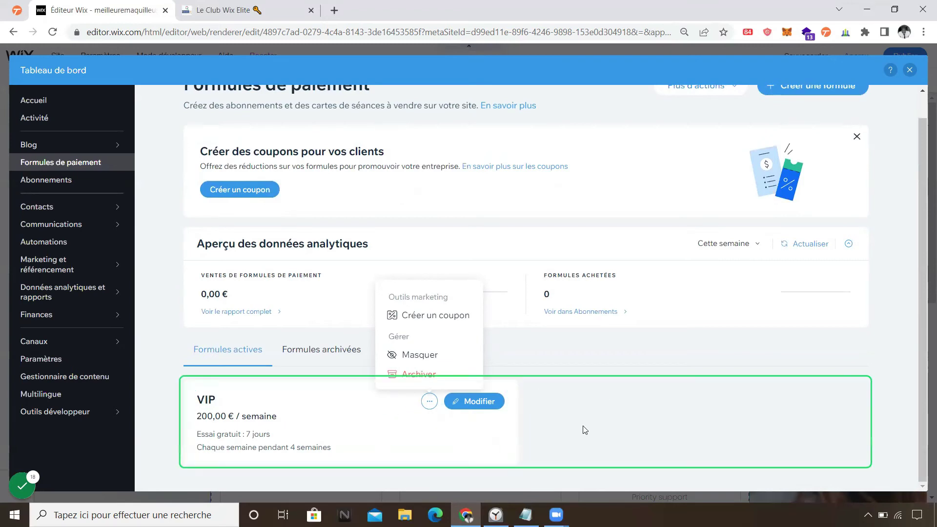
scroll(546, 441, "up", 1)
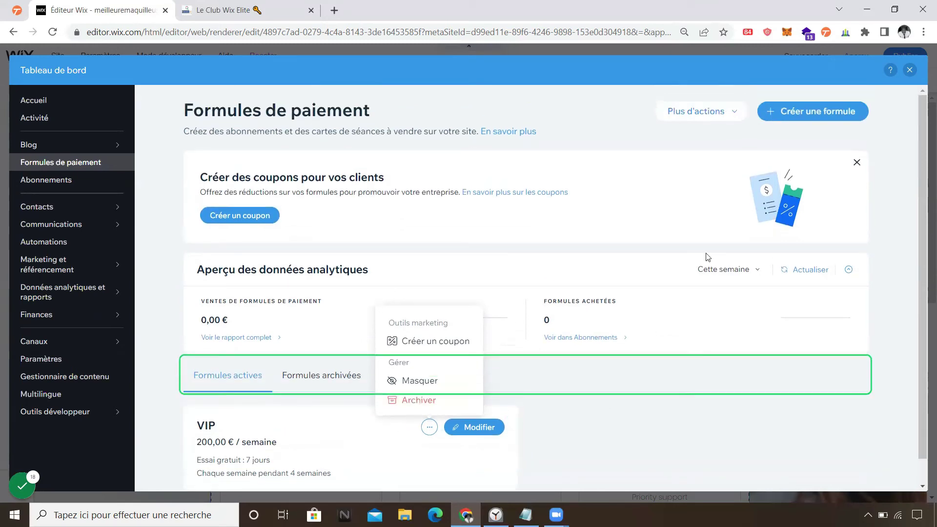
left_click(794, 116)
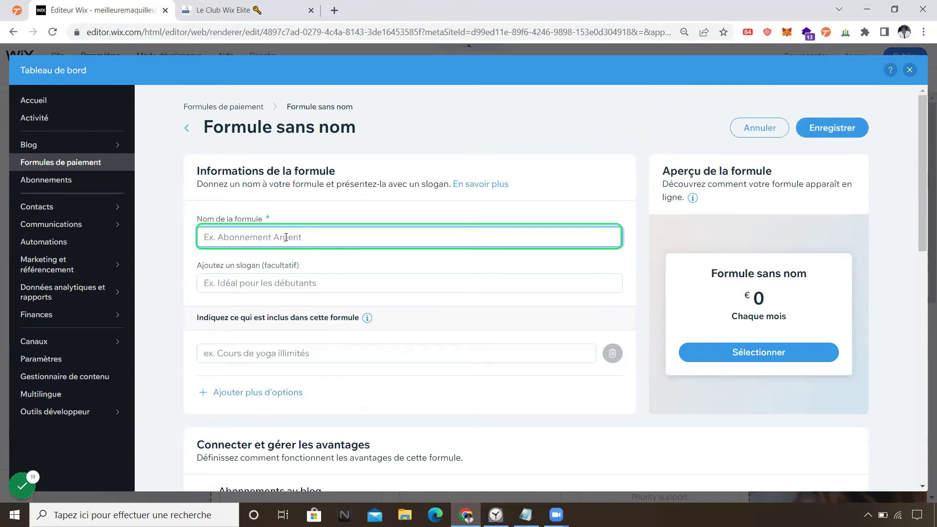
type("V")
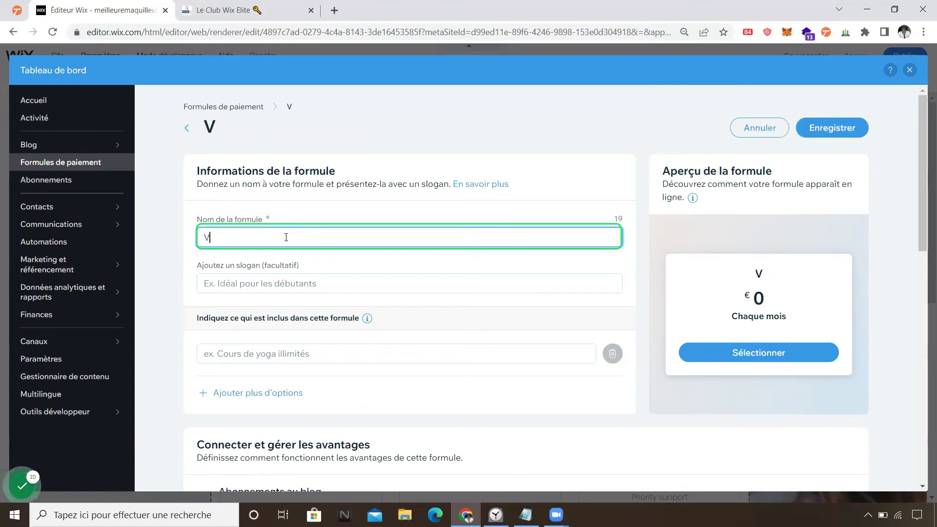
type("IP Business")
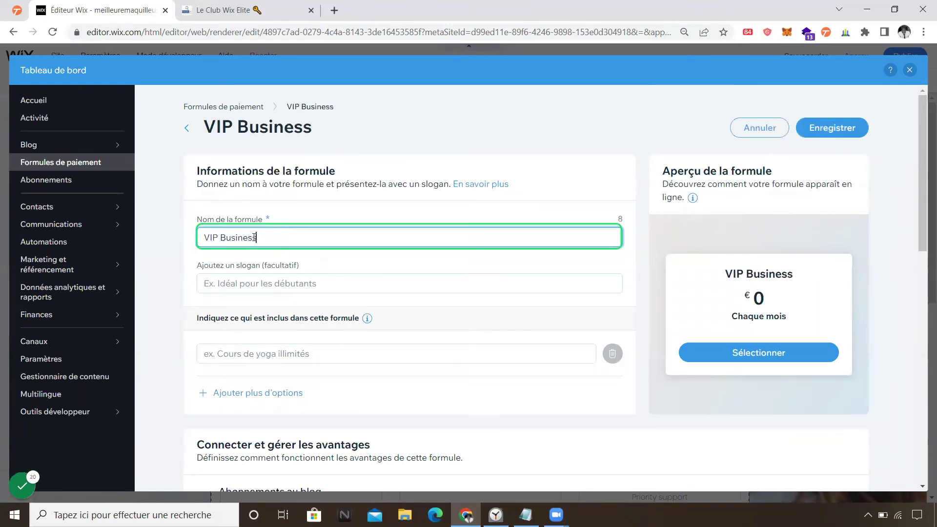
key("Tab")
left_click(236, 224)
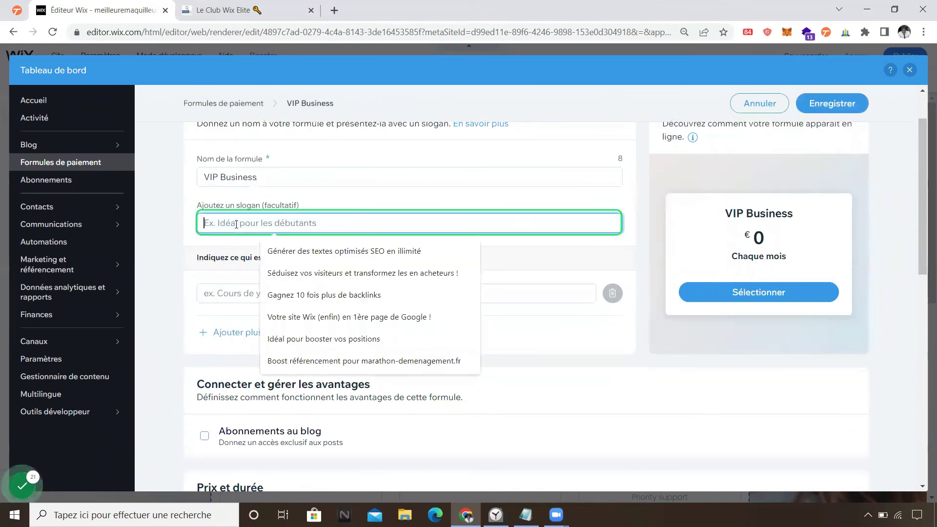
left_click(343, 255)
List Coaching, Abonnement au forum and Accès exclusif as the inclusions of the VIP Business plan
left_click(227, 292)
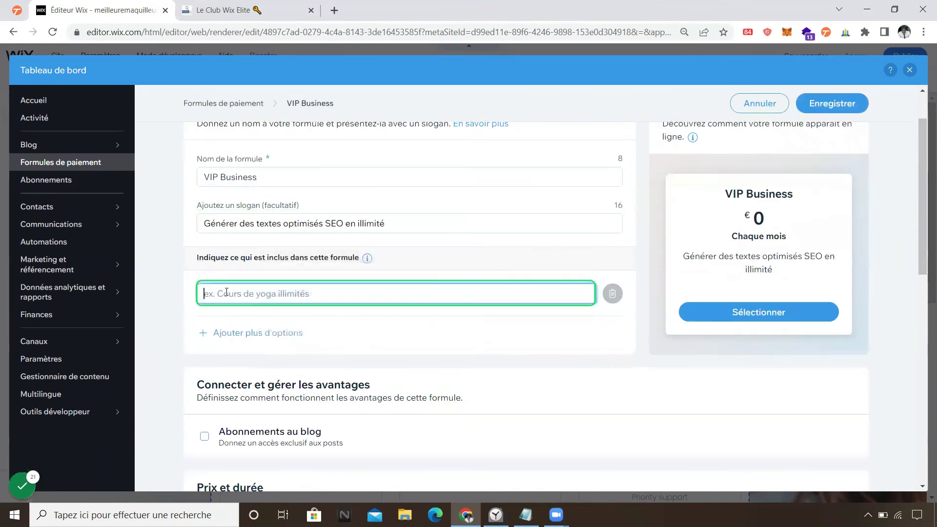
type("Coaching")
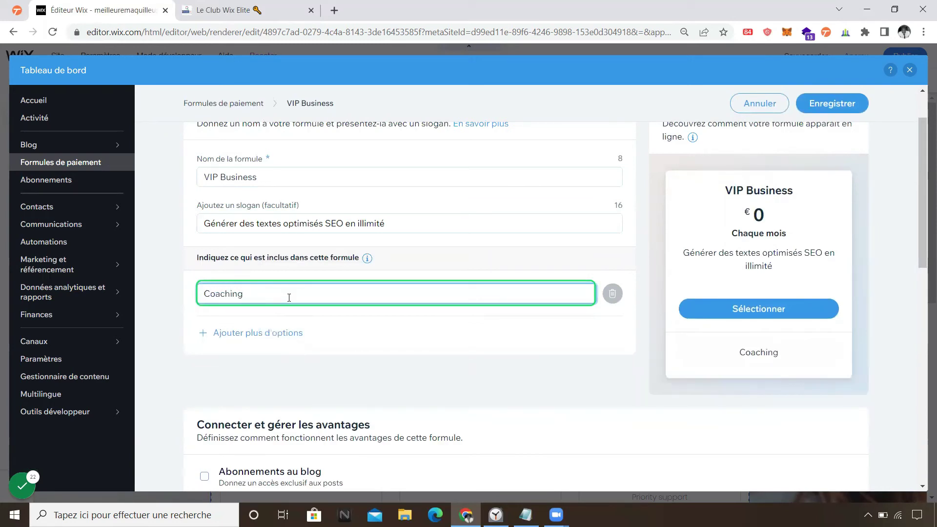
left_click(251, 333)
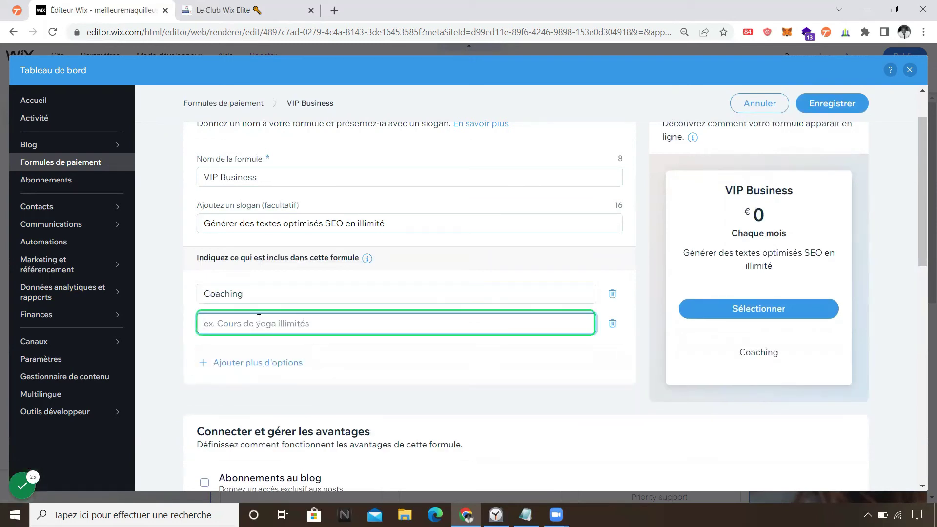
type("Abonn")
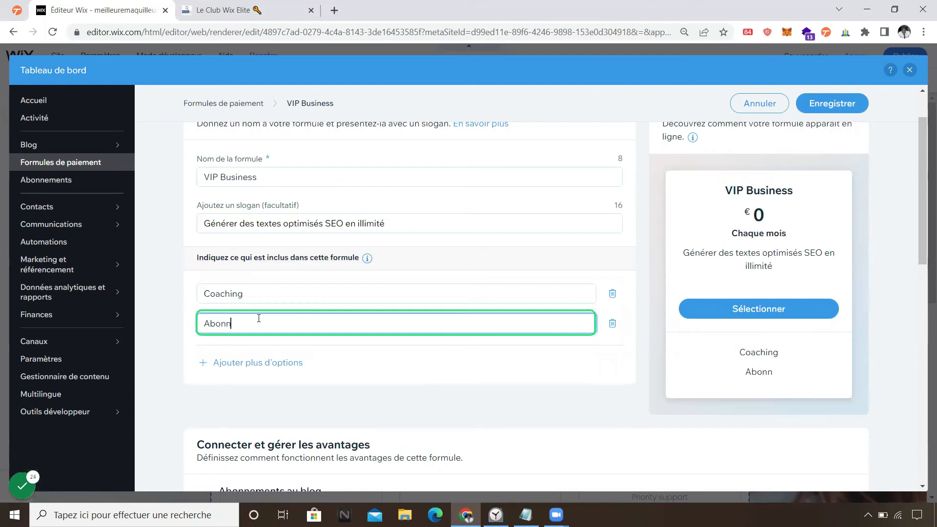
type("ement au fo")
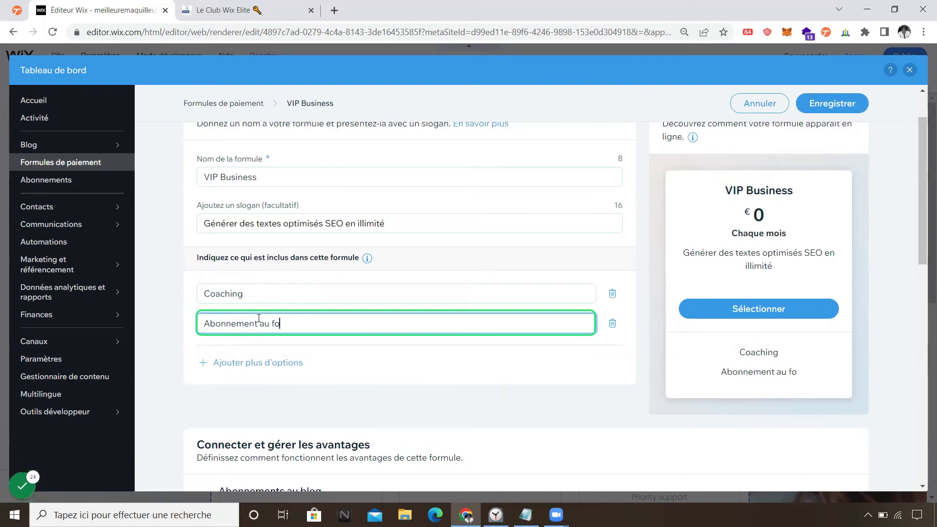
type("rum")
key("Tab")
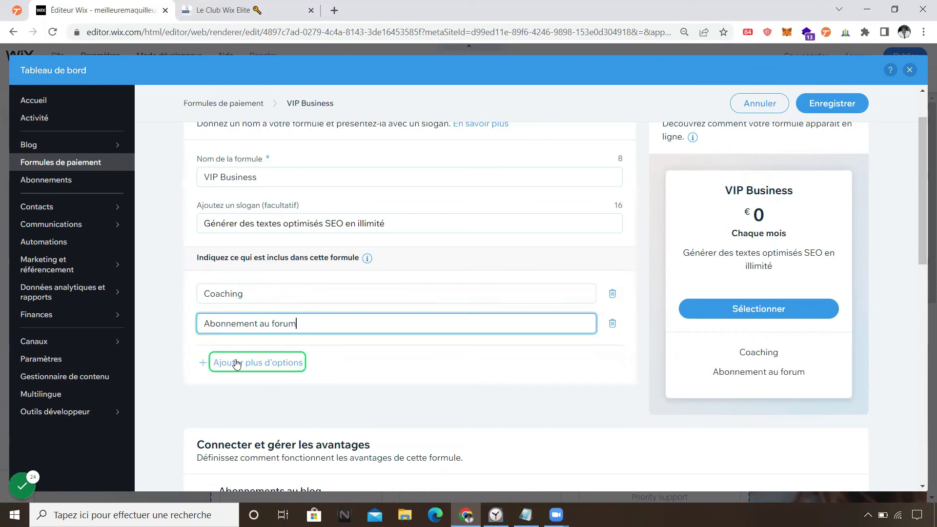
key("Return")
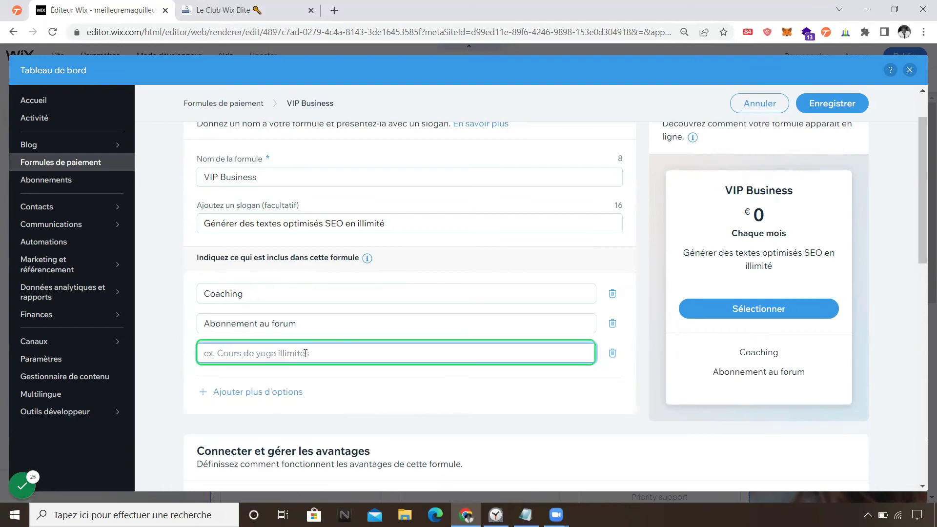
type("Accès exclusif")
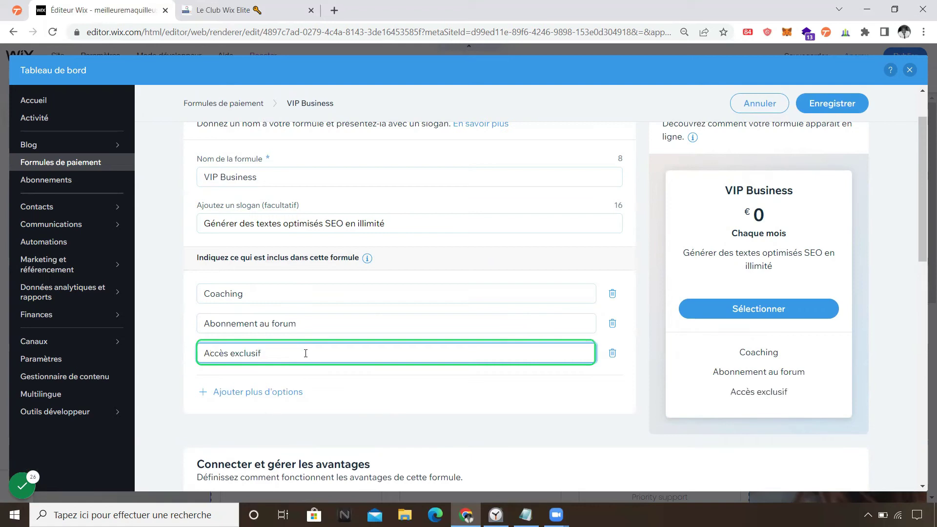
Set the plan's recurring payment price to 80 € and its duration to Jusqu'à annulation
scroll(496, 310, "down", 3)
scroll(499, 306, "down", 3)
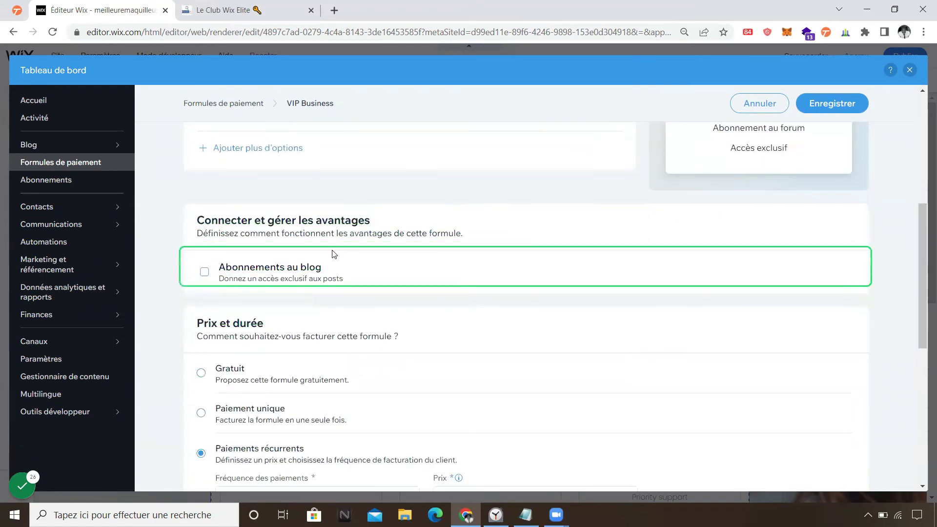
scroll(334, 244, "down", 2)
left_click(479, 430)
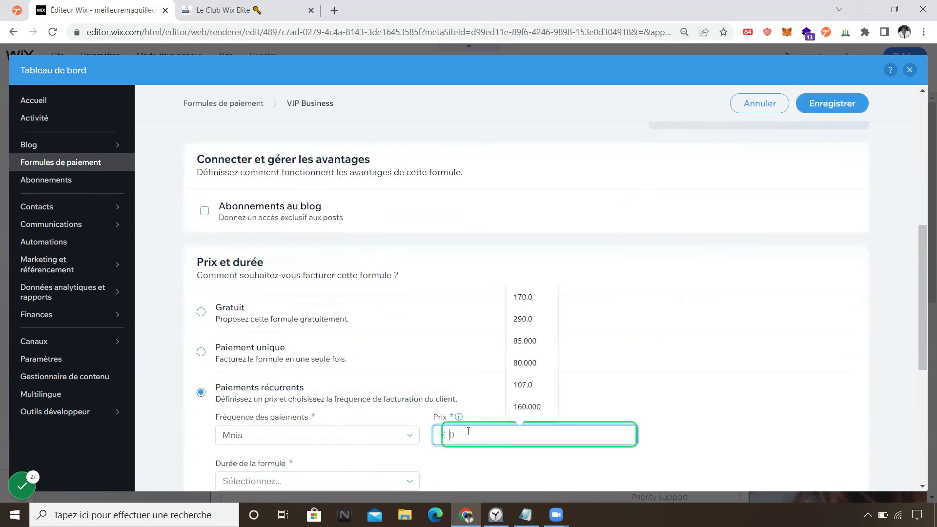
left_click(525, 364)
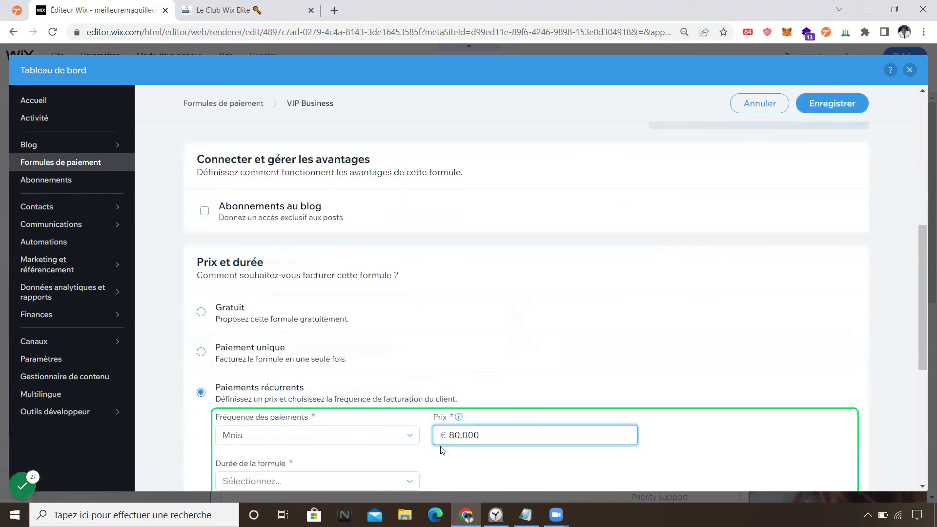
key("BackSpace")
left_click(696, 398)
scroll(690, 402, "down", 4)
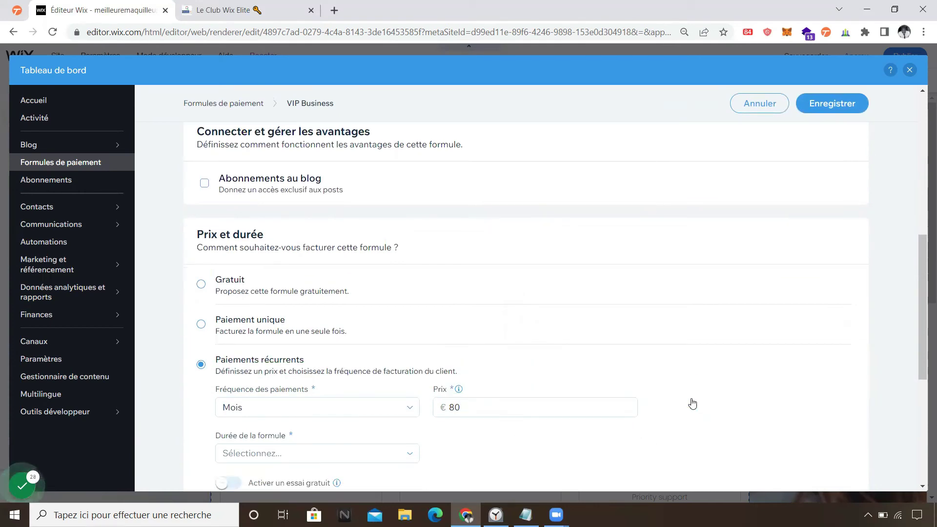
left_click(408, 298)
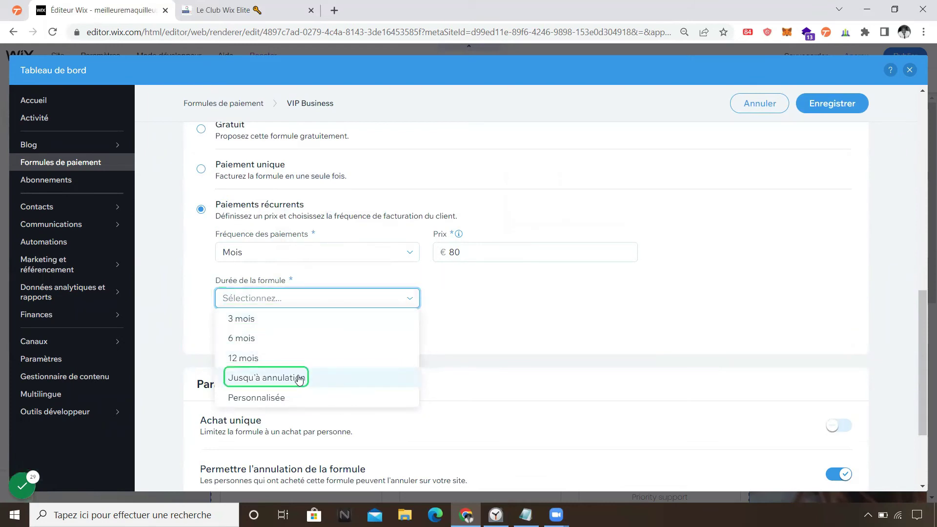
left_click(298, 379)
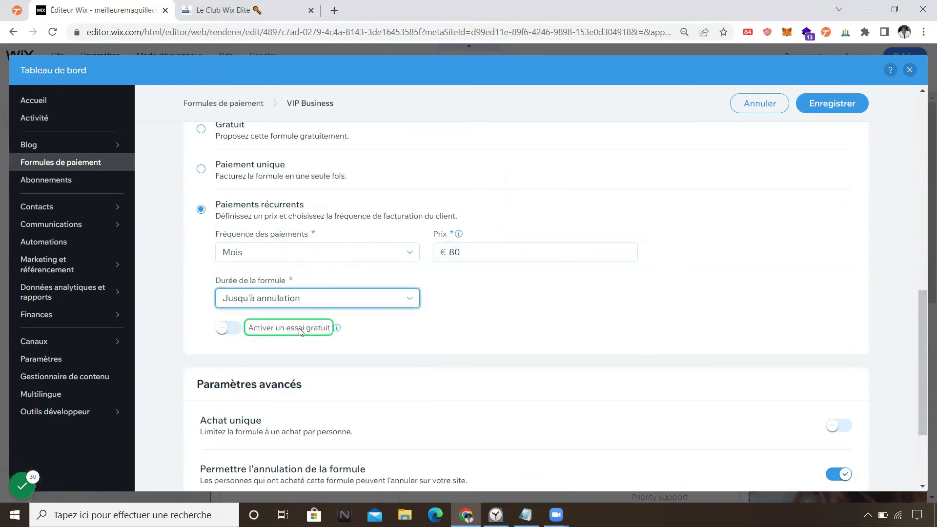
Enable a free trial of 7 jours for the plan and set the payment frequency to Semaines
left_click(227, 328)
left_click(265, 377)
left_click(268, 391)
left_click(356, 250)
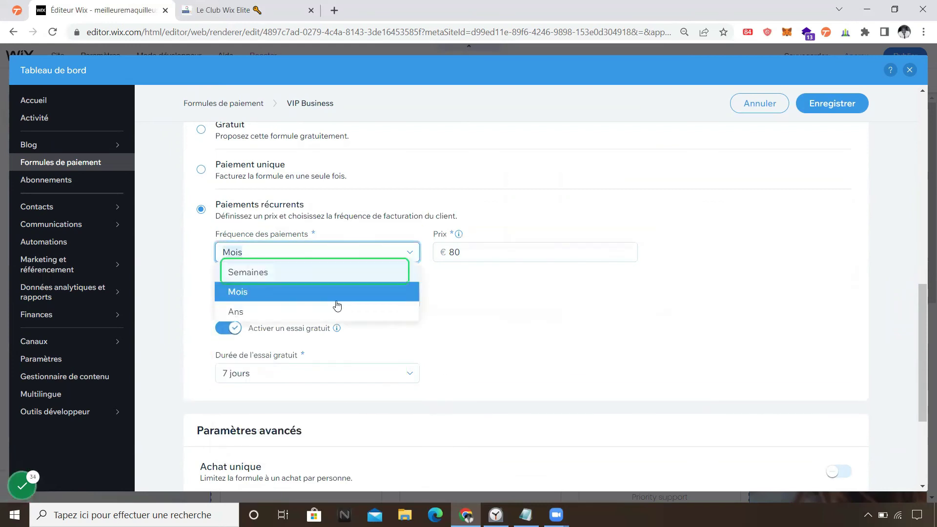
left_click(303, 272)
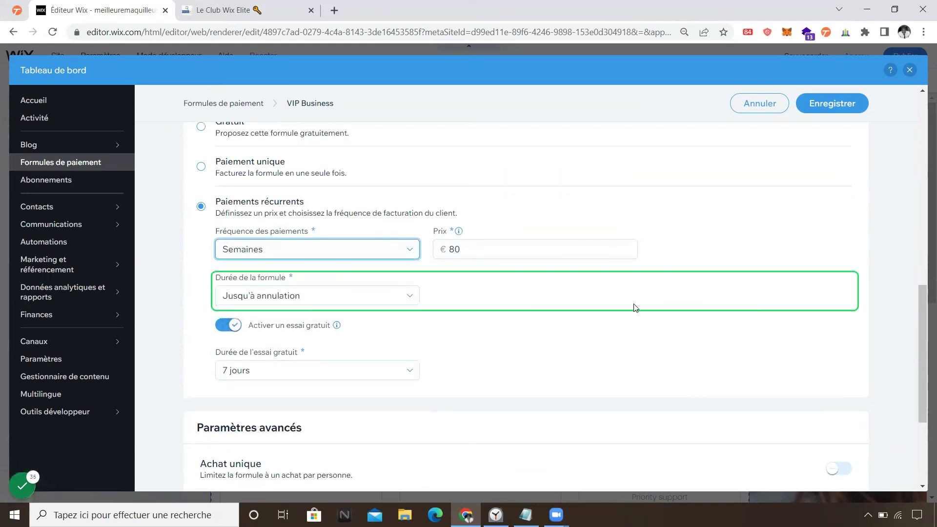
Limit the plan to one purchase per person with Achat unique, and save the VIP Business plan
scroll(634, 306, "down", 3)
scroll(635, 308, "down", 1)
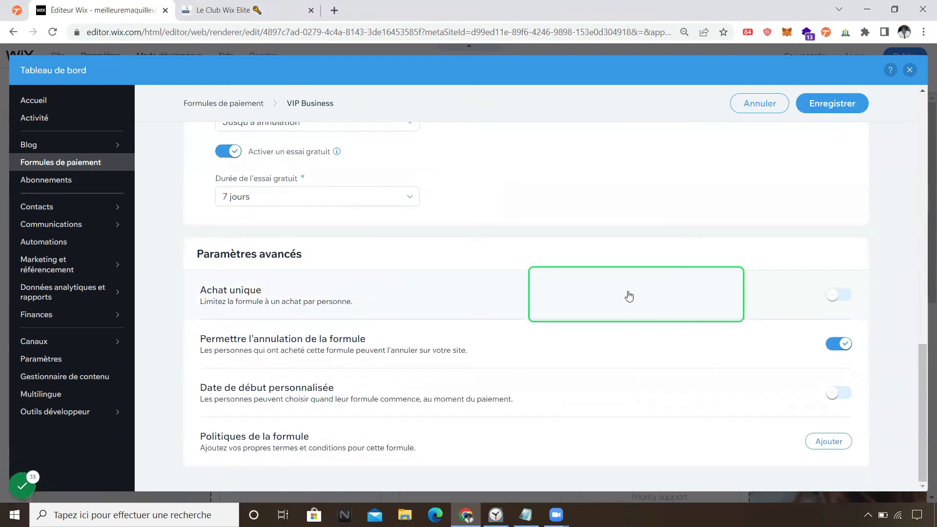
left_click(839, 294)
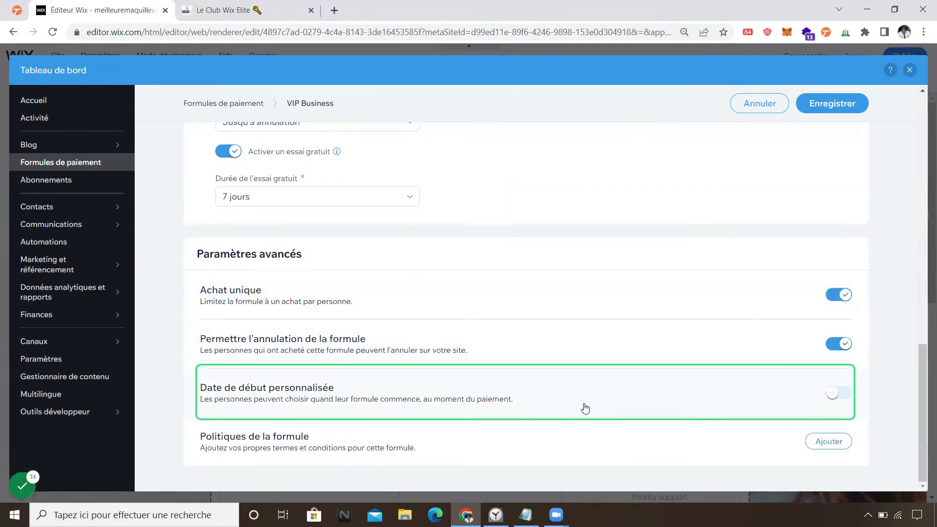
scroll(690, 383, "up", 4)
left_click(828, 109)
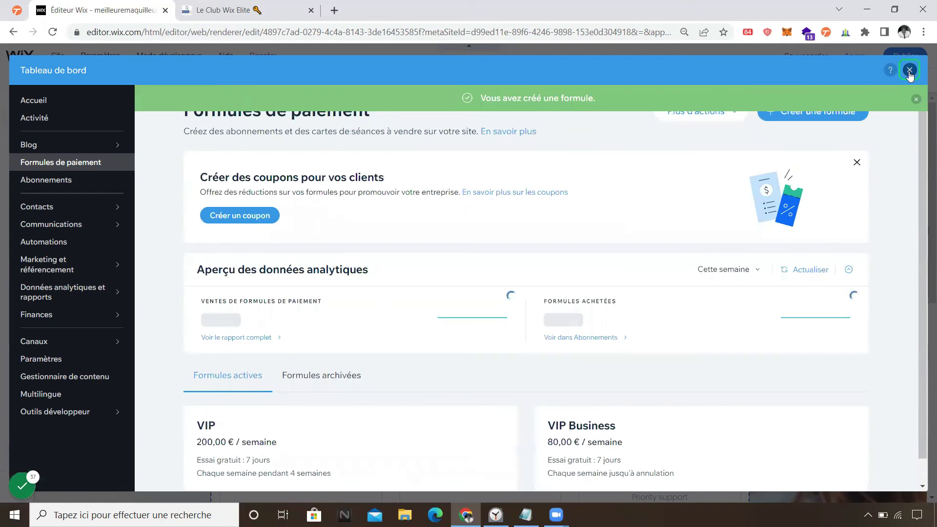
Back in the site editor, toggle VIP Business off and on in the payment plans widget and reorder it ahead of VIP
left_click(910, 71)
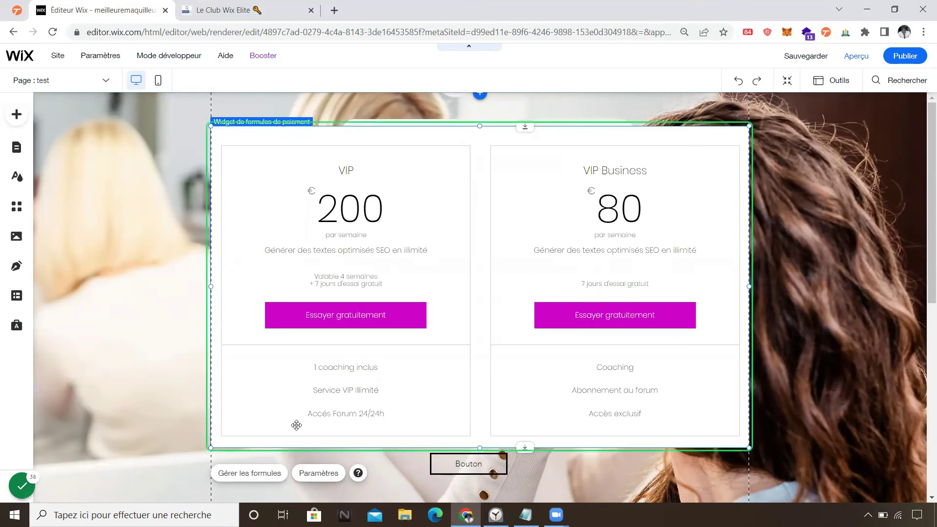
left_click(328, 475)
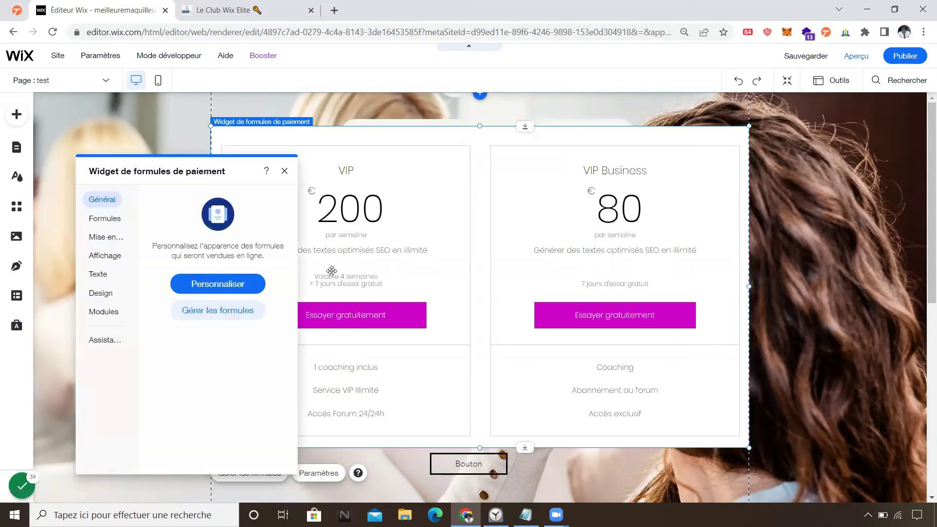
left_click(101, 219)
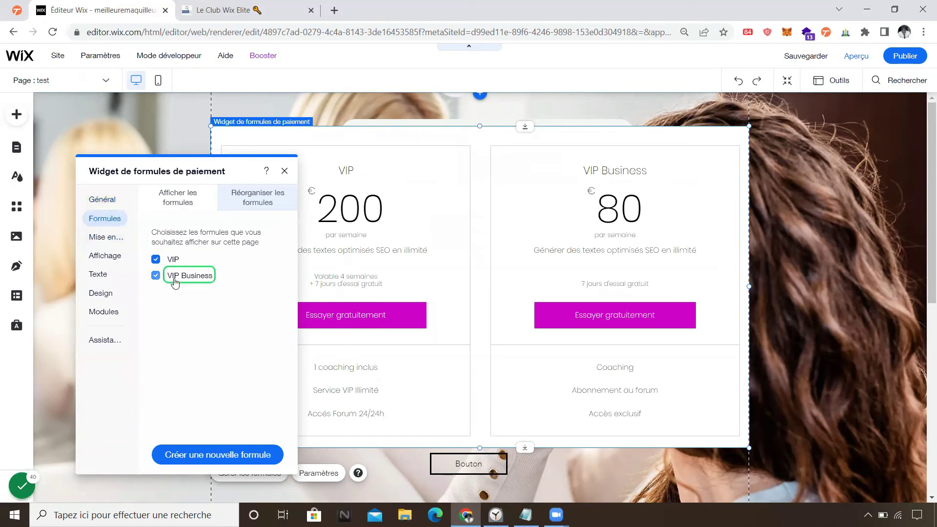
left_click(155, 276)
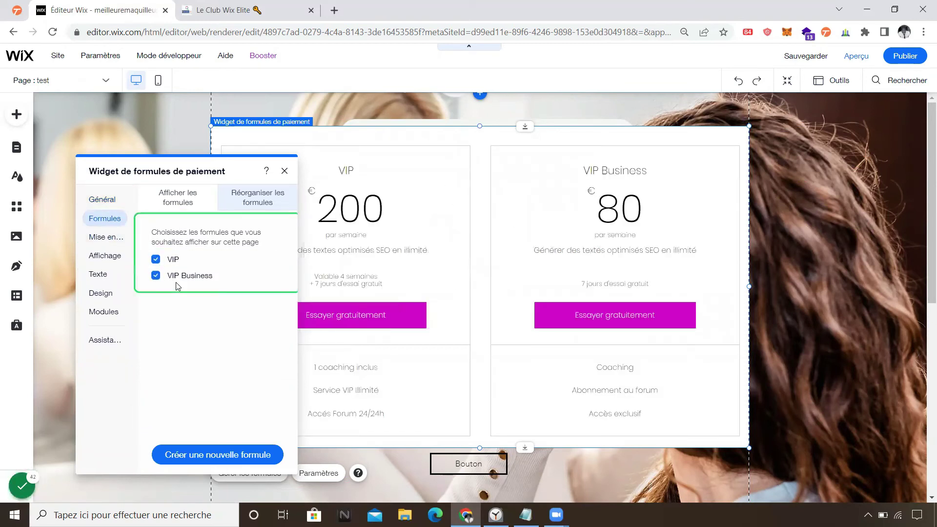
left_click(258, 198)
left_click_drag(202, 258, 207, 230)
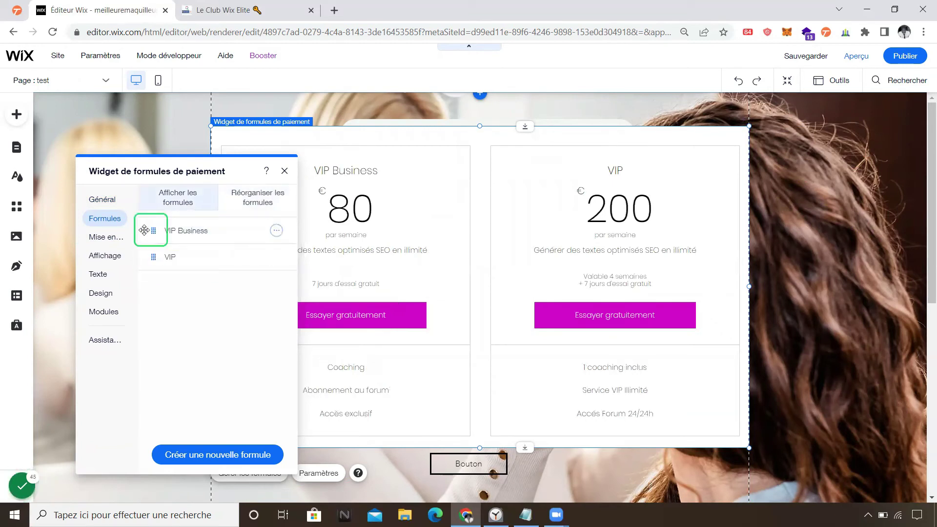
In the payment plans widget's display settings, choose VIP Business as the featured plan and close the settings
left_click(104, 240)
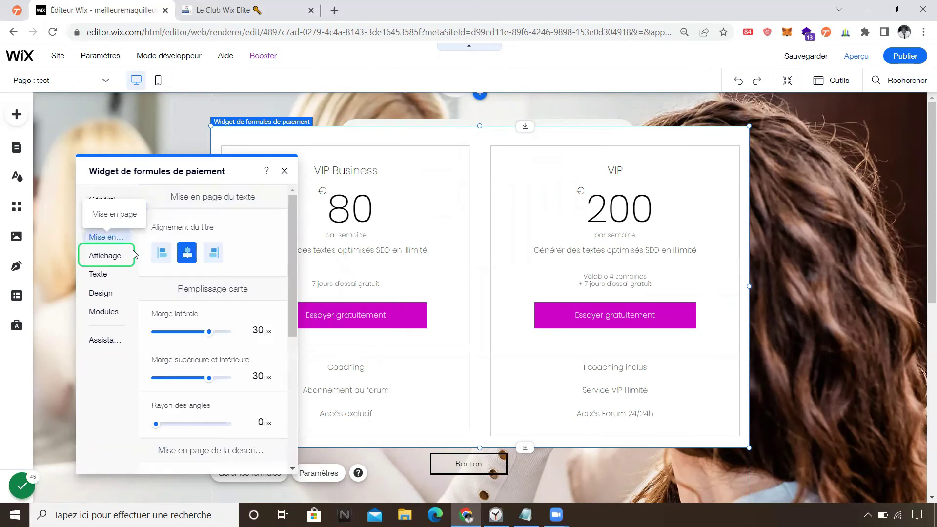
left_click(100, 259)
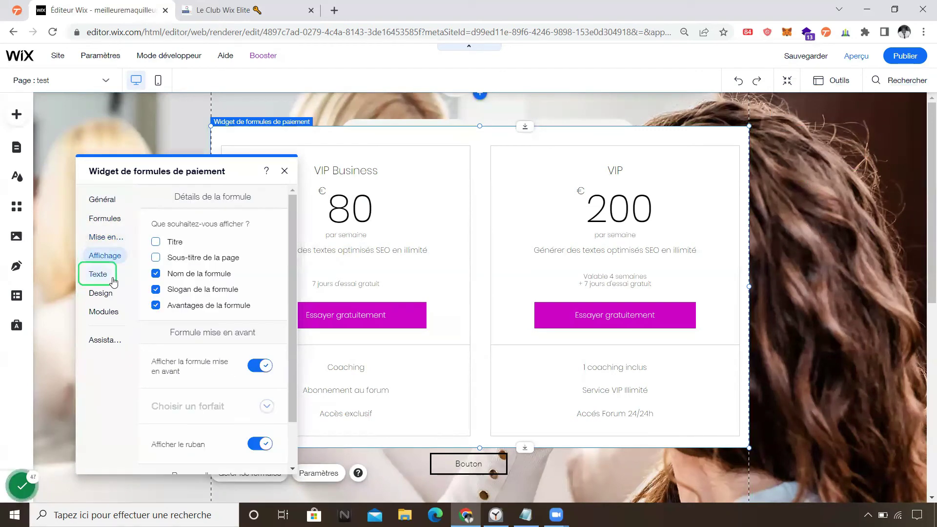
scroll(233, 328, "down", 1)
scroll(237, 317, "up", 1)
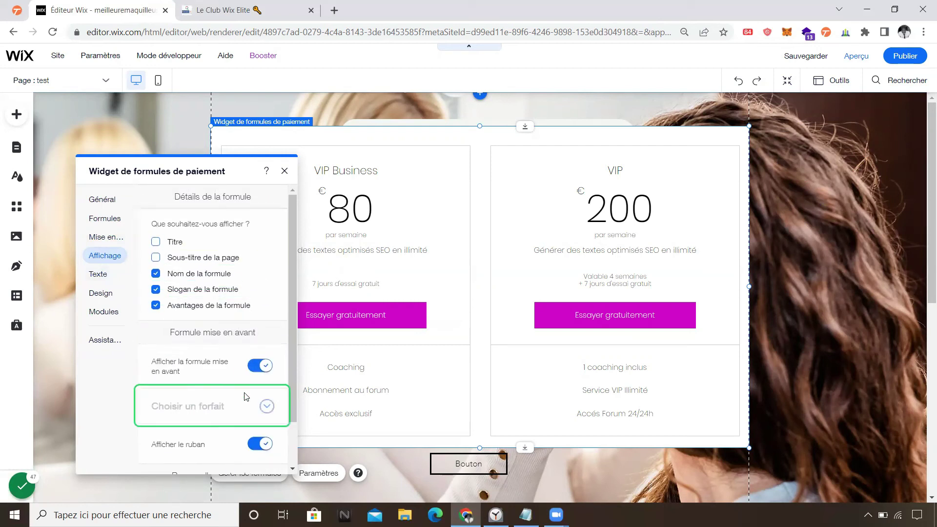
left_click(267, 406)
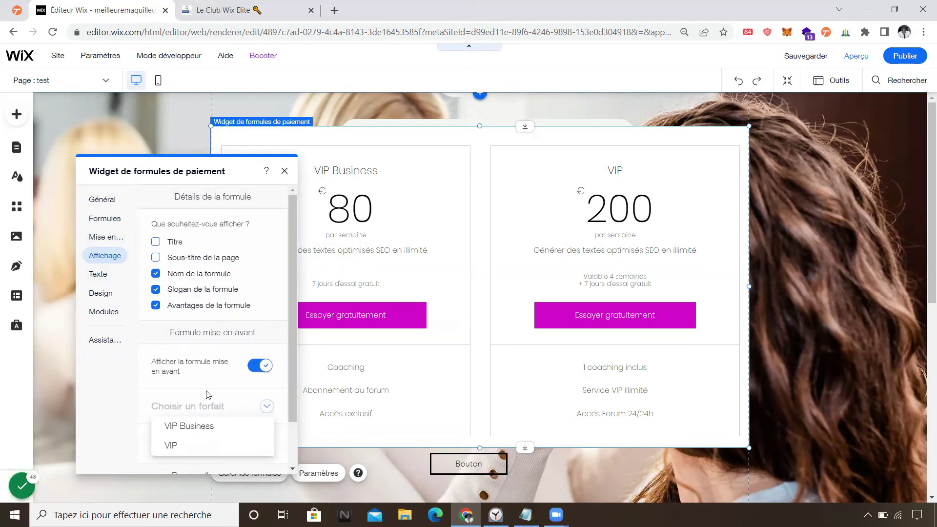
left_click(193, 426)
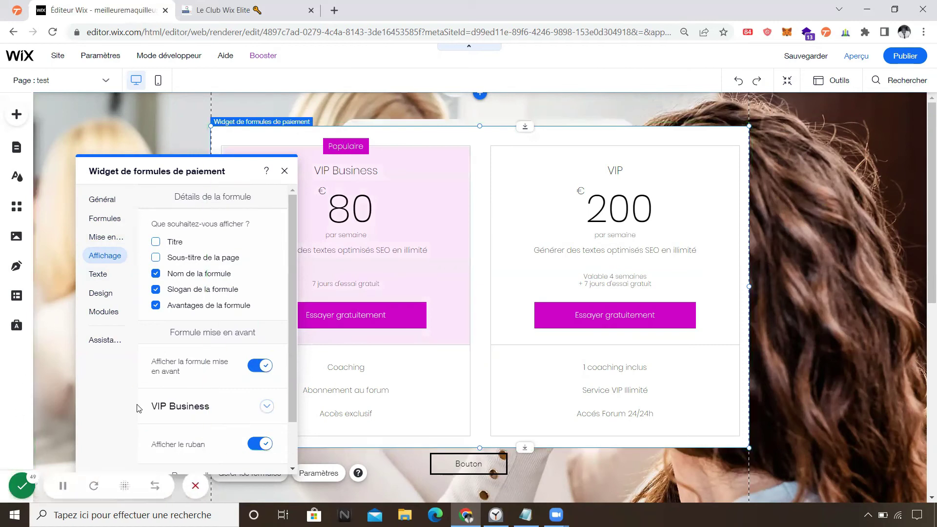
scroll(161, 367, "down", 1)
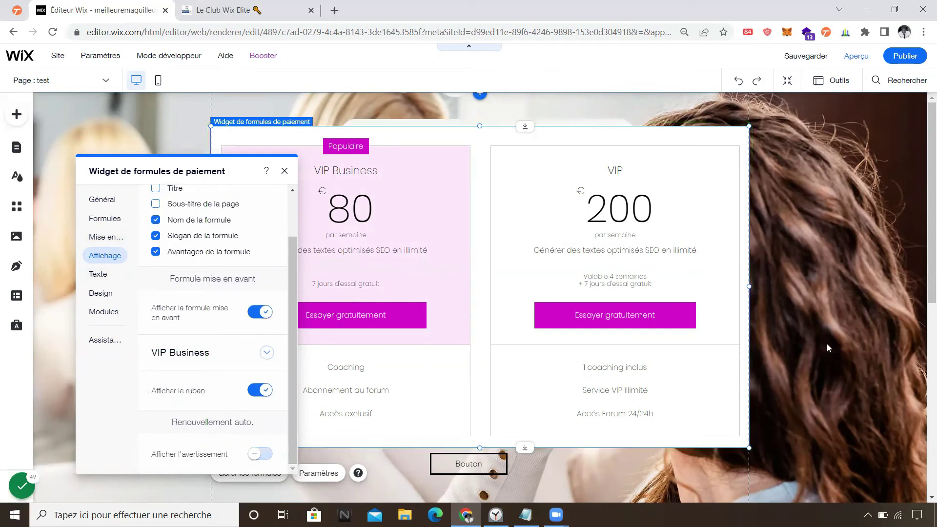
left_click(807, 281)
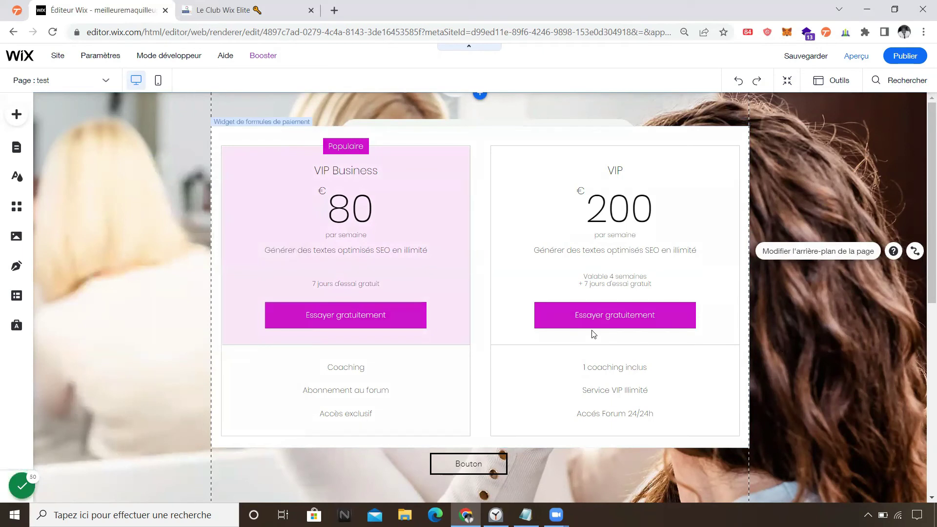
Preview the page, try the free trial of the VIP Business plan, and return to the editor
left_click(856, 57)
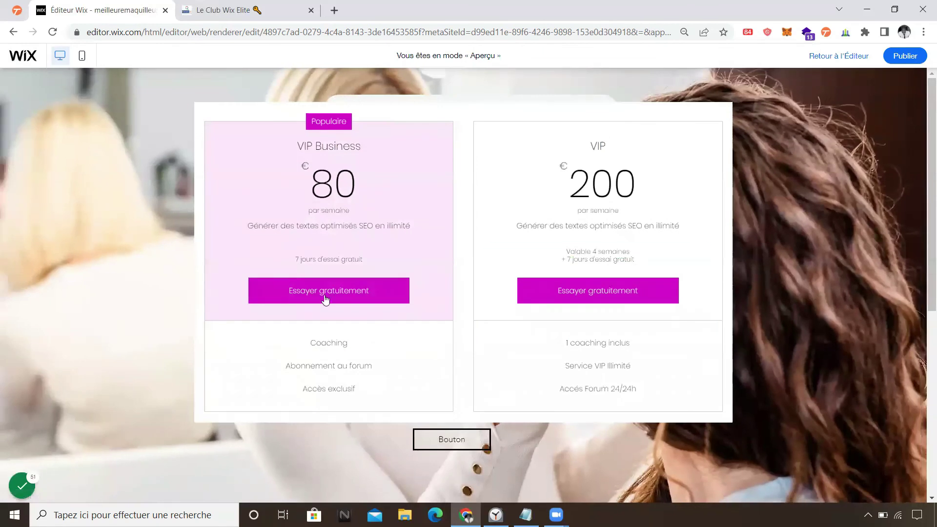
left_click(322, 296)
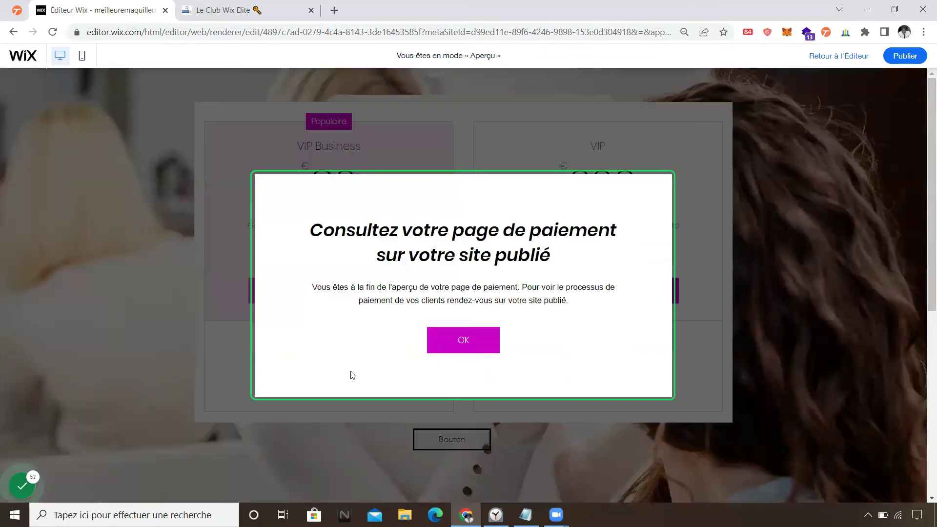
left_click(451, 345)
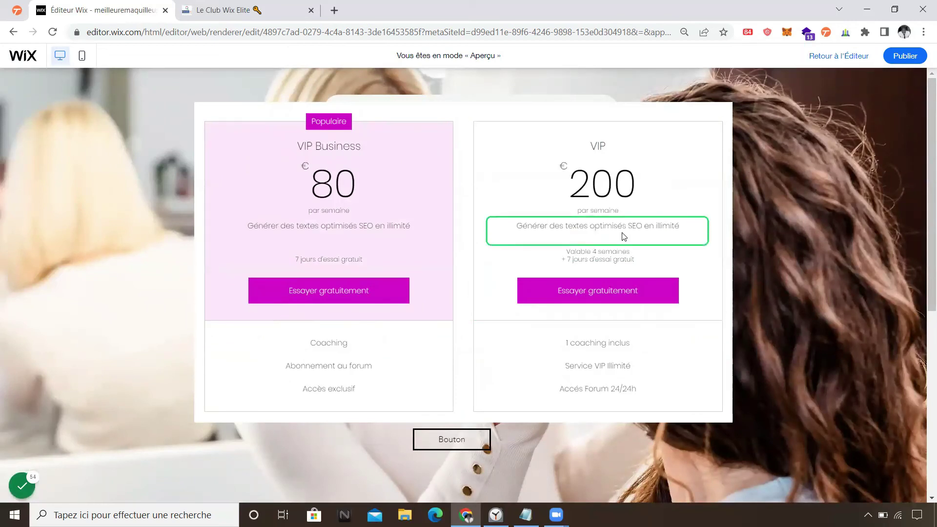
left_click(839, 56)
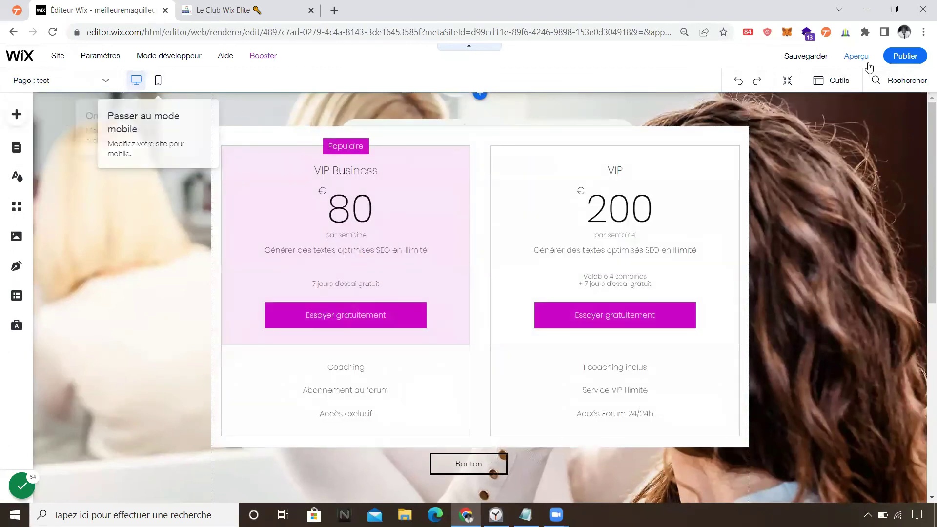
Publish the site and dismiss the publication dialog
left_click(900, 57)
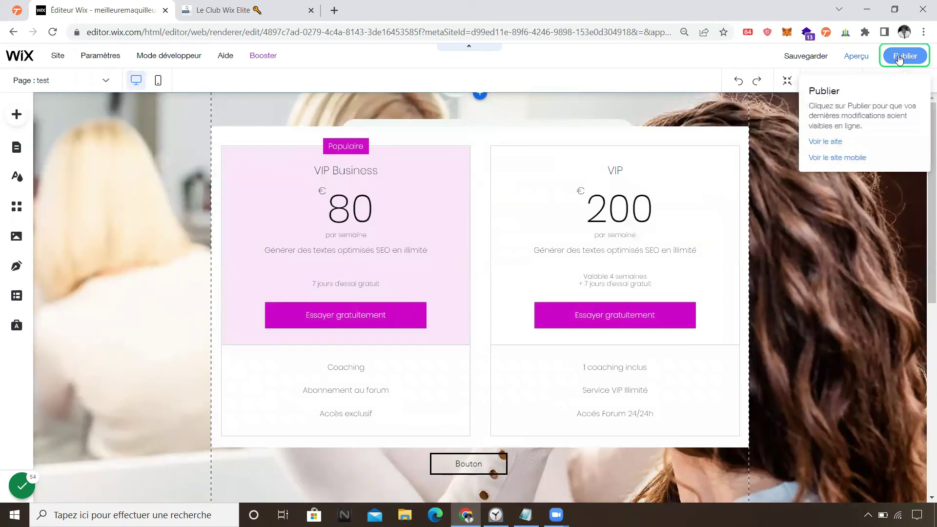
left_click(107, 82)
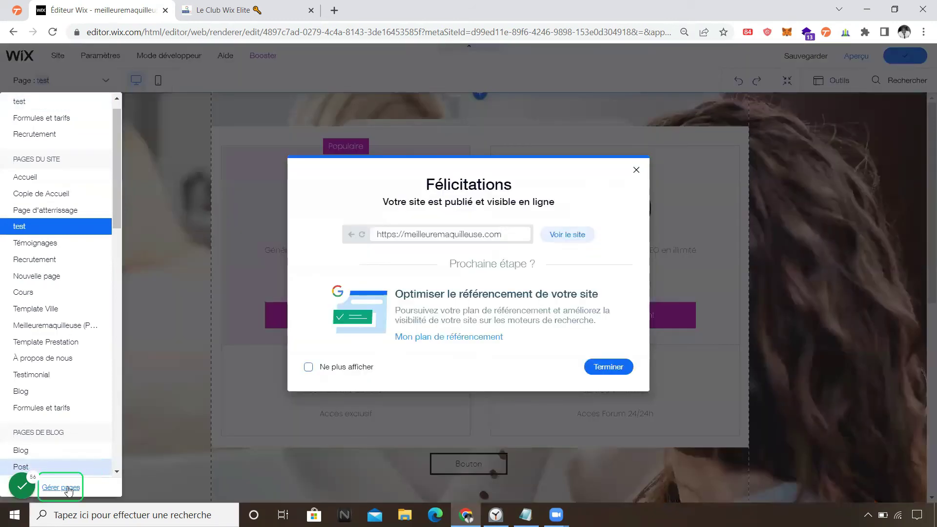
left_click(183, 242)
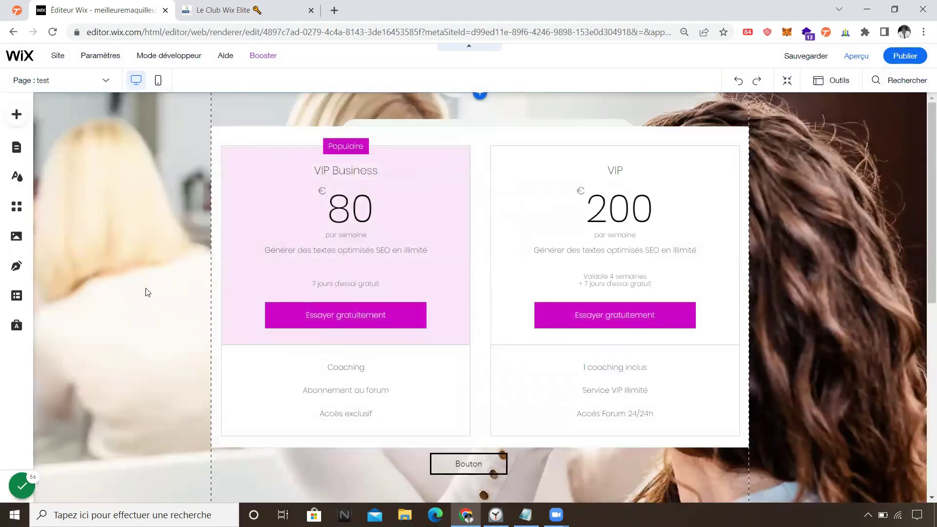
Open the live URL of the test page from its Bases de référencement page settings
left_click(17, 147)
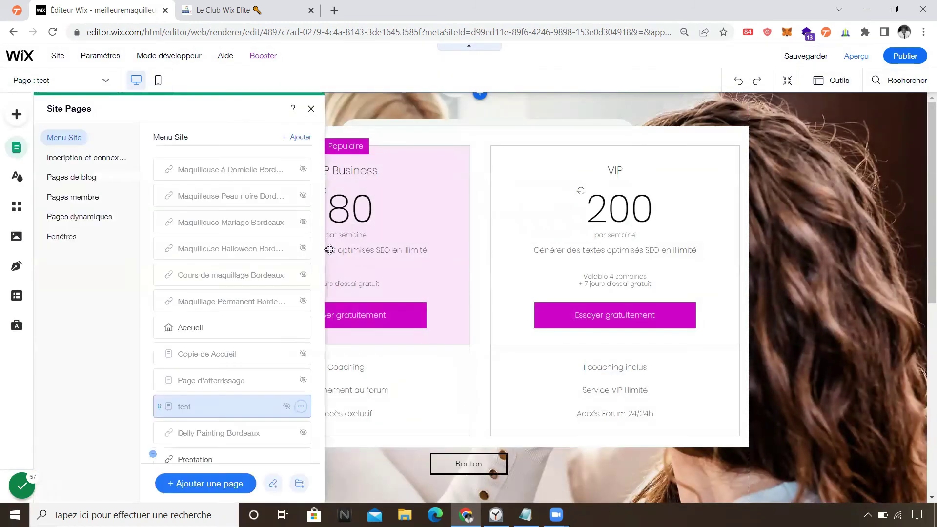
left_click(301, 406)
left_click(319, 250)
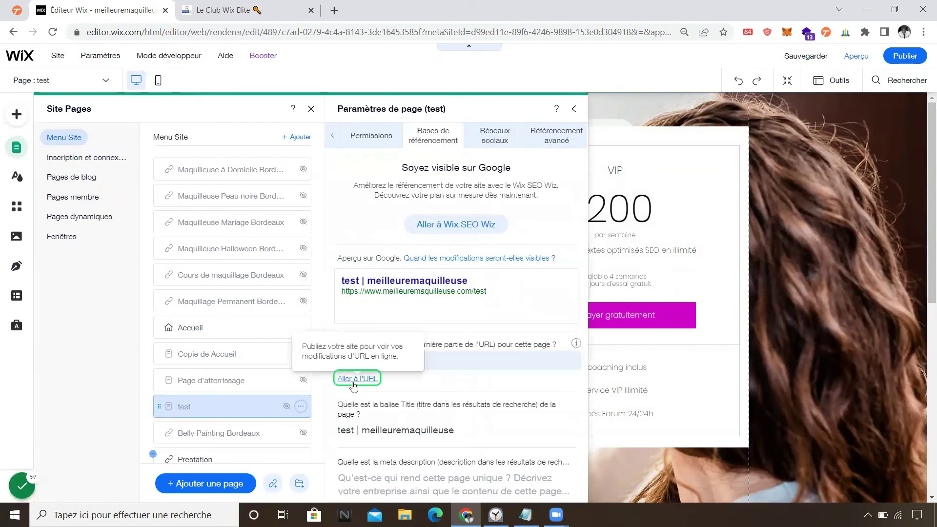
left_click(359, 380)
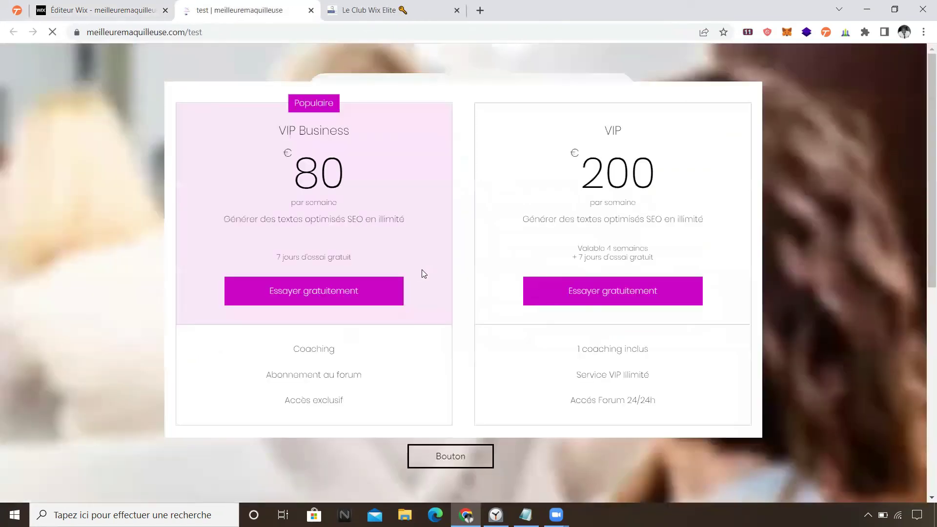
On the live page, start the VIP Business free trial and check the checkout's sign-up and login forms, closing each one
left_click(376, 304)
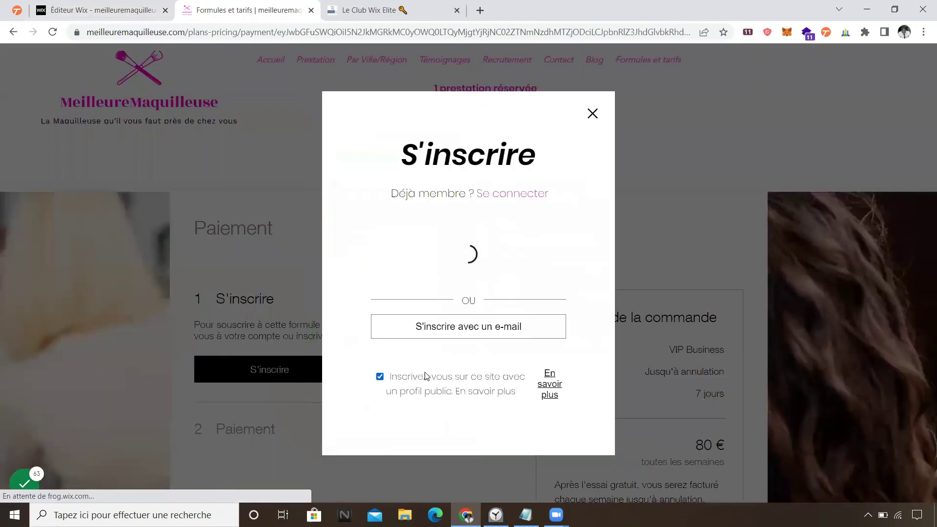
left_click(592, 114)
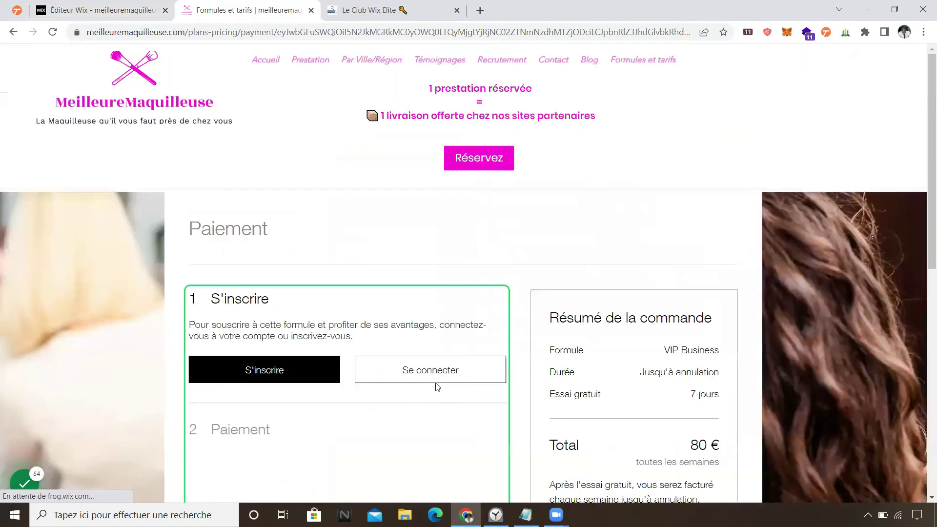
scroll(442, 376, "down", 1)
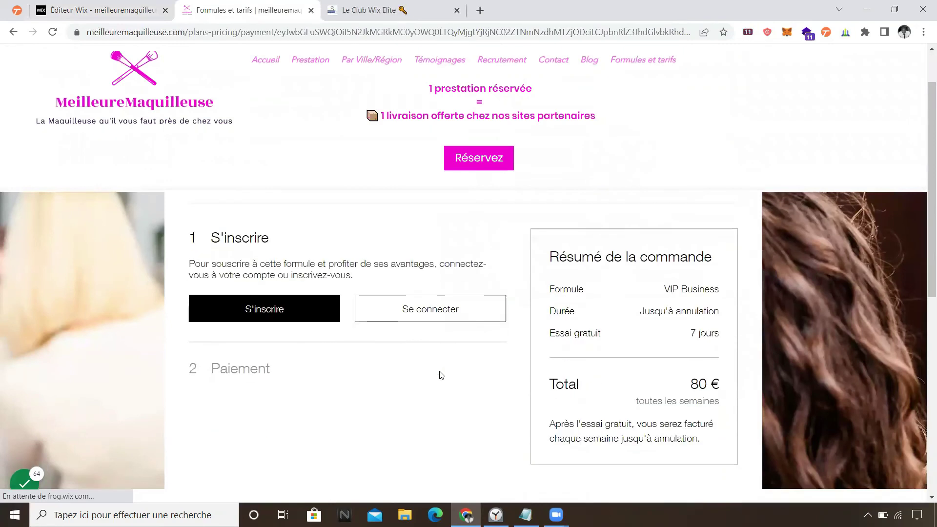
left_click(439, 315)
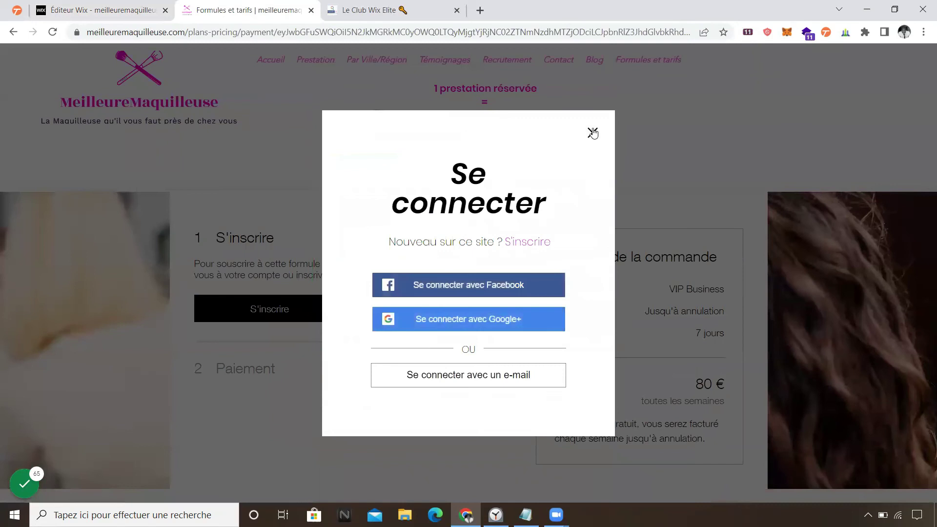
left_click(593, 133)
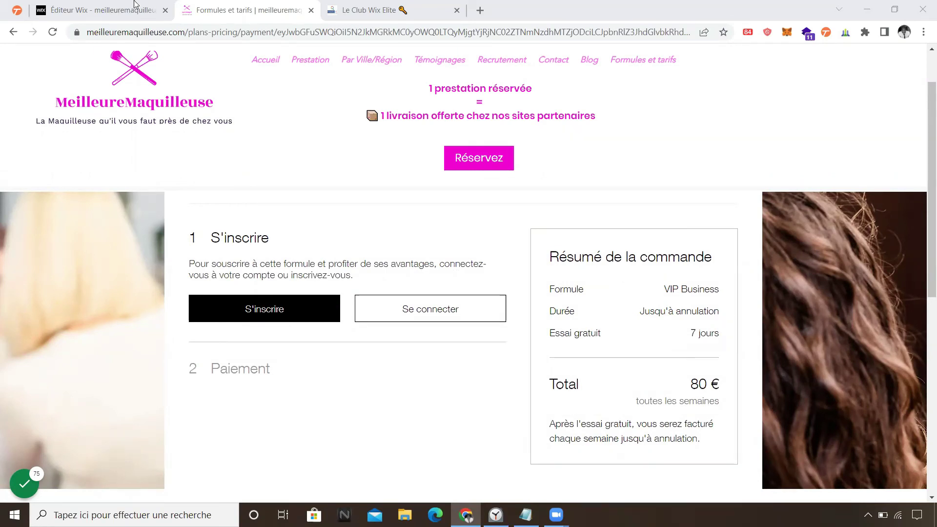
Switch back to the Wix editor and open plan management from the Formules et tarifs widget
left_click(117, 5)
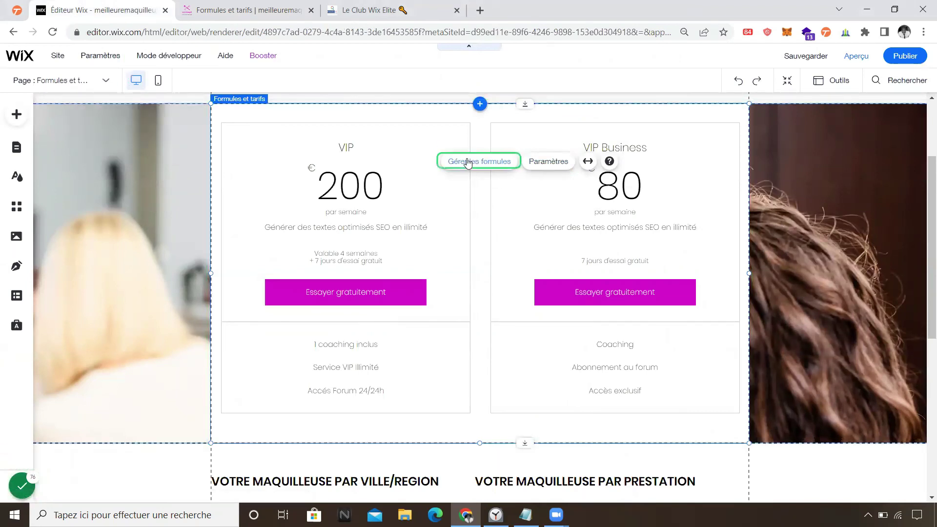
left_click(555, 168)
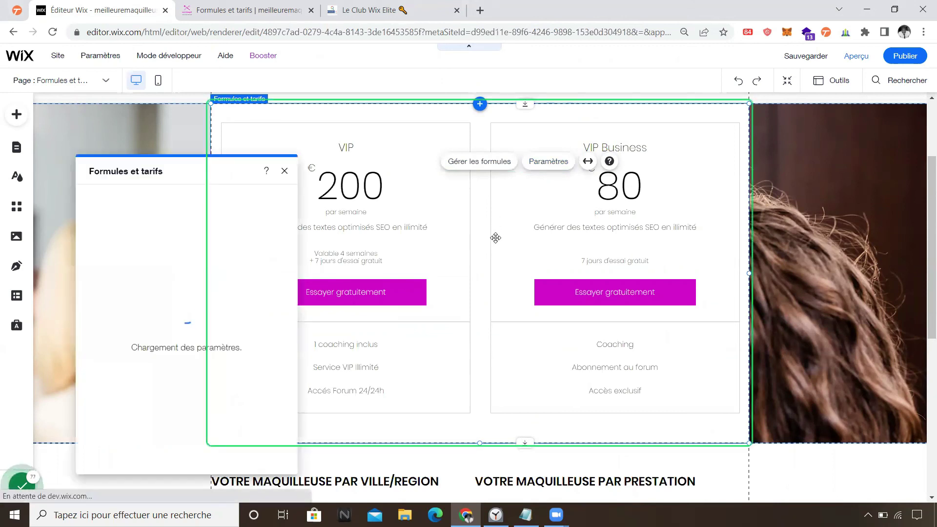
left_click(480, 161)
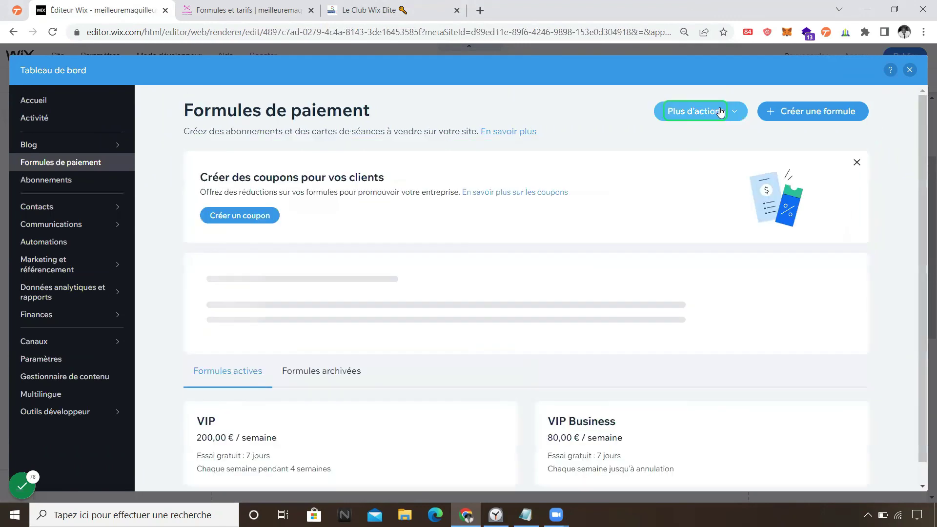
Enable automatic Factures in the Formules de paiement settings and save the change
left_click(720, 113)
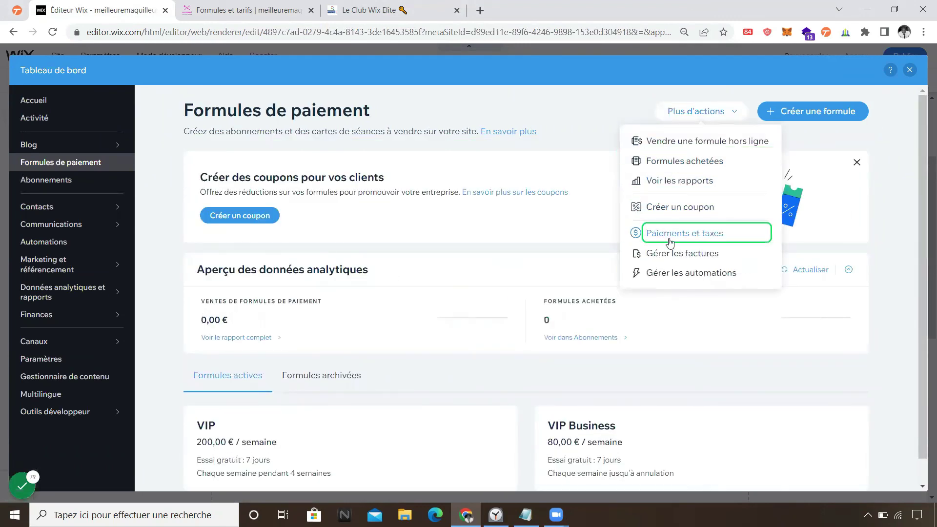
left_click(689, 259)
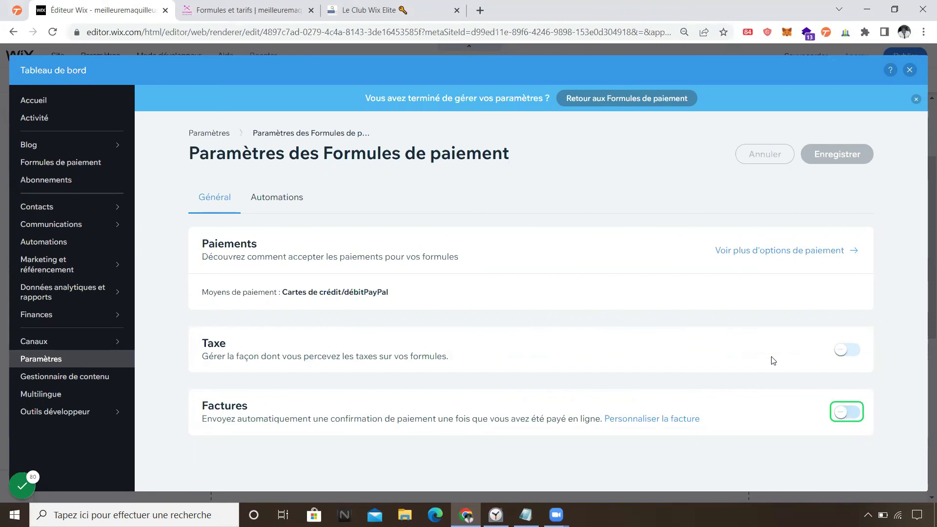
key("space")
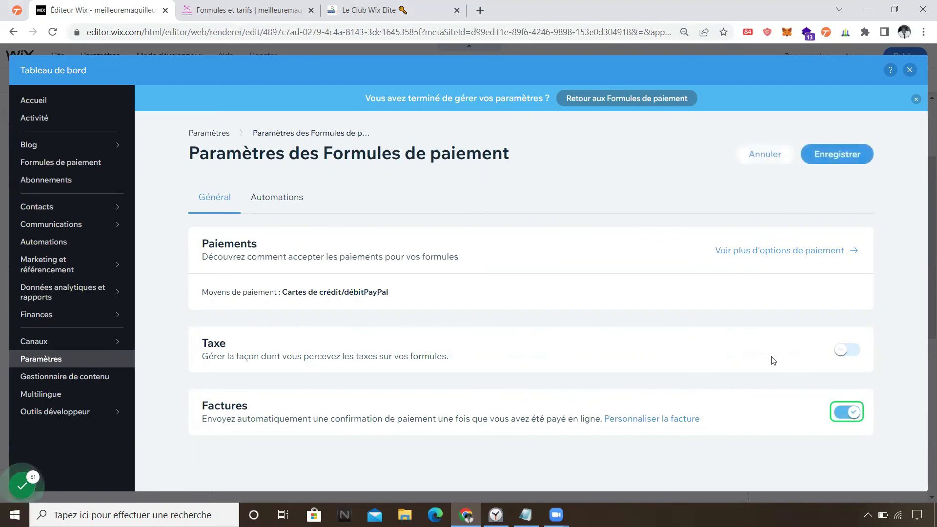
left_click(756, 165)
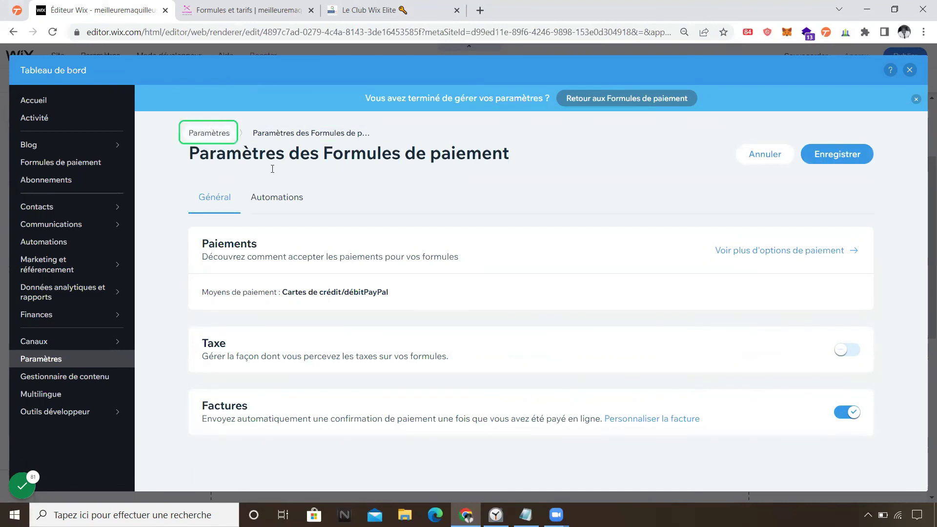
left_click(835, 157)
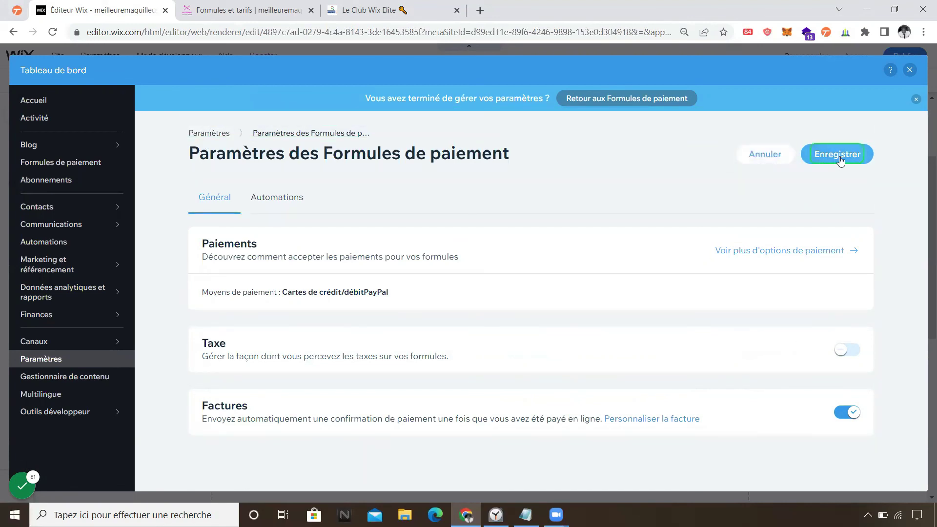
left_click(836, 157)
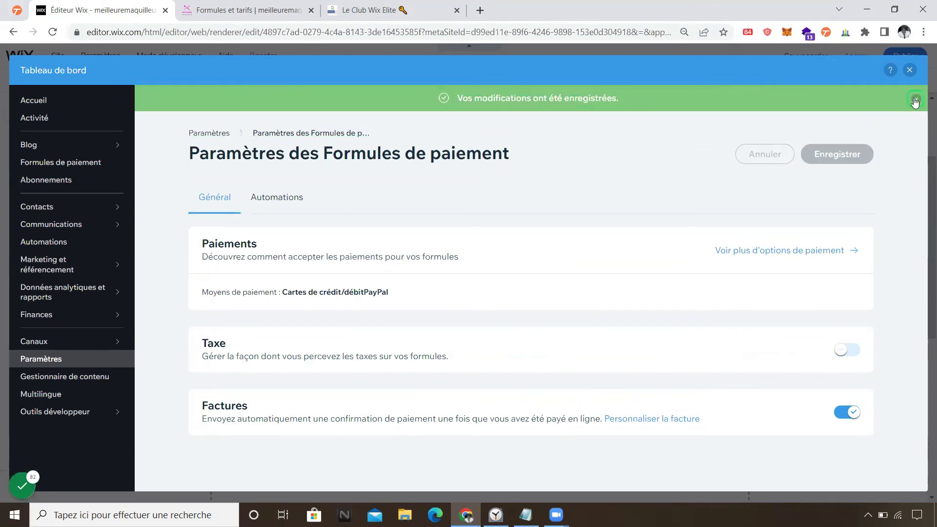
Return to the Formules de paiement list, open the VIP plan, and review its connected benefits
left_click(617, 98)
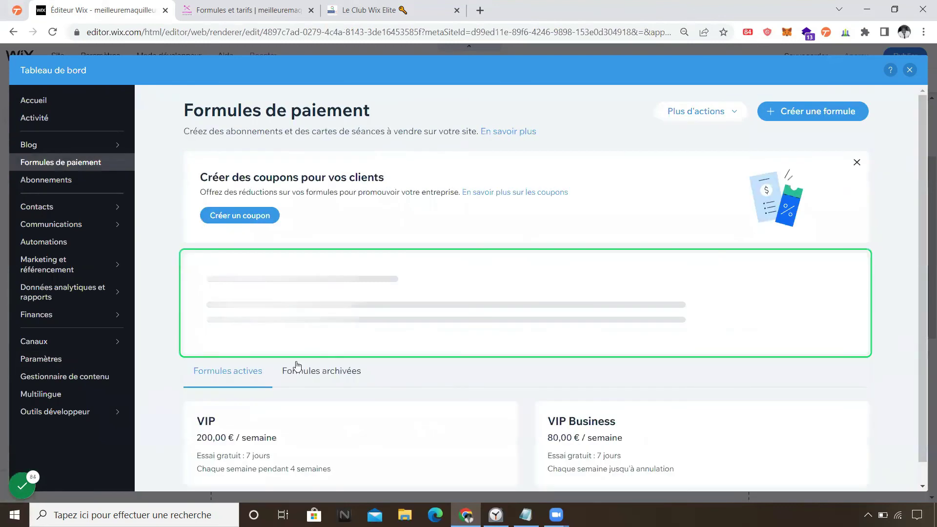
left_click(468, 424)
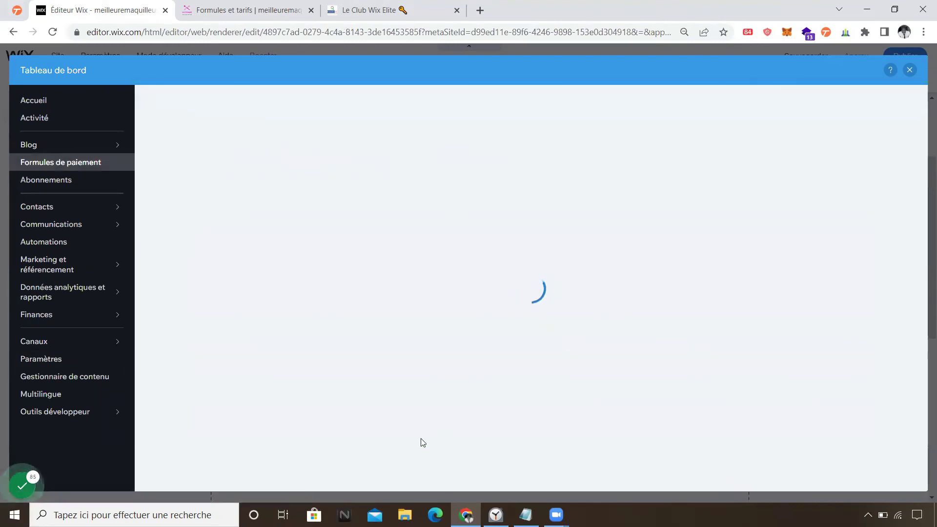
scroll(385, 323, "down", 7)
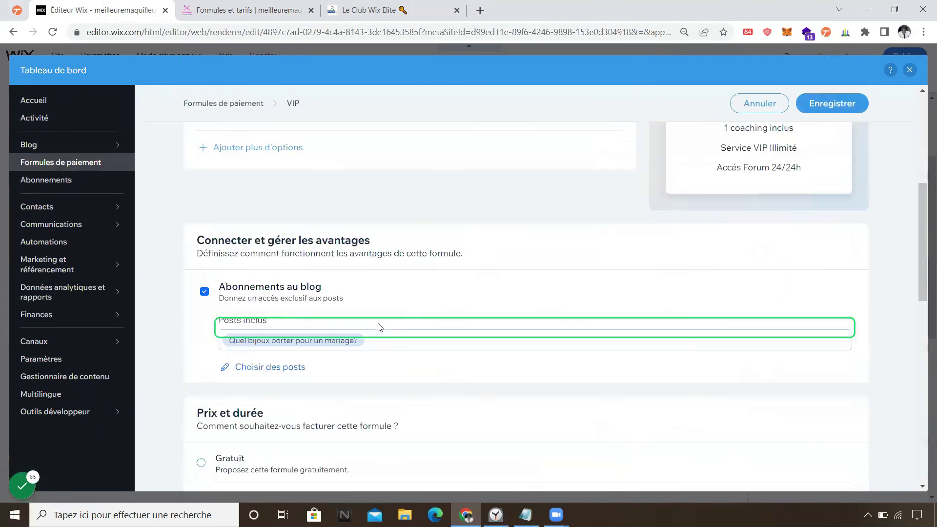